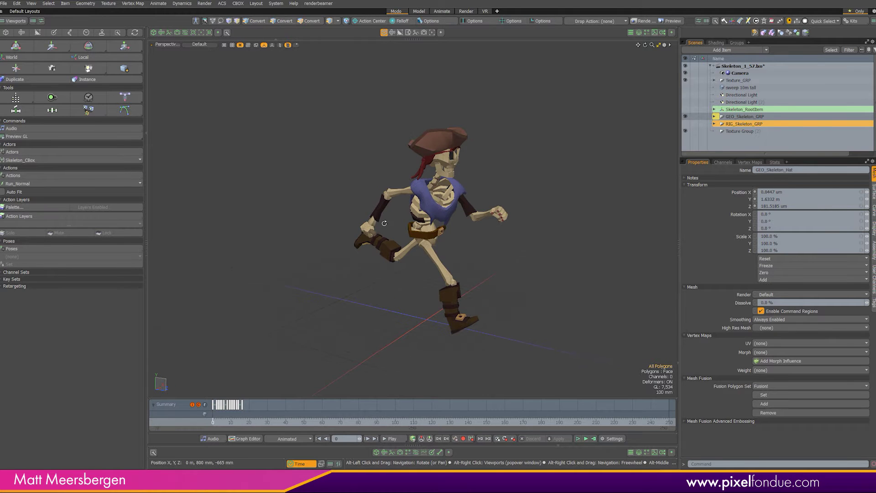
# - Bring up the CBOX rig palette and select and expand the Skeleton_CBox actor inside the Skeleton_CBox_GRP group
pyautogui.click(757, 21)
pyautogui.moveTo(696, 99); pyautogui.dragTo(230, 62)
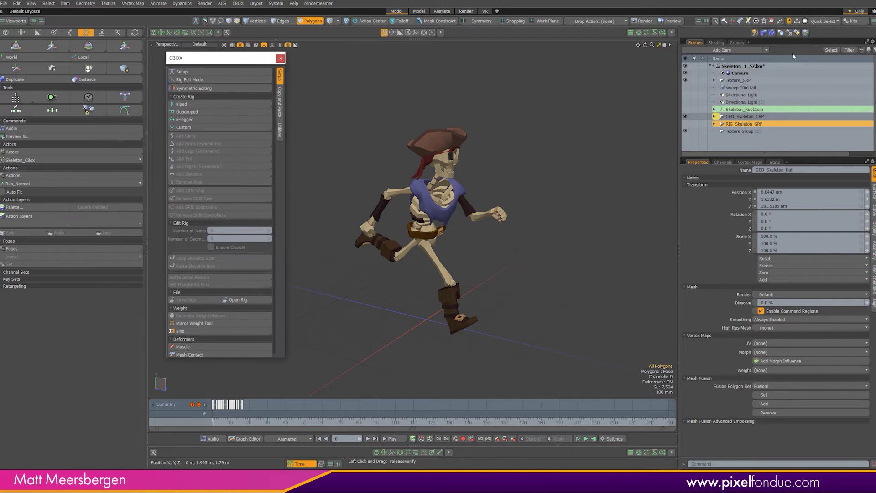
pyautogui.click(737, 43)
pyautogui.click(699, 68)
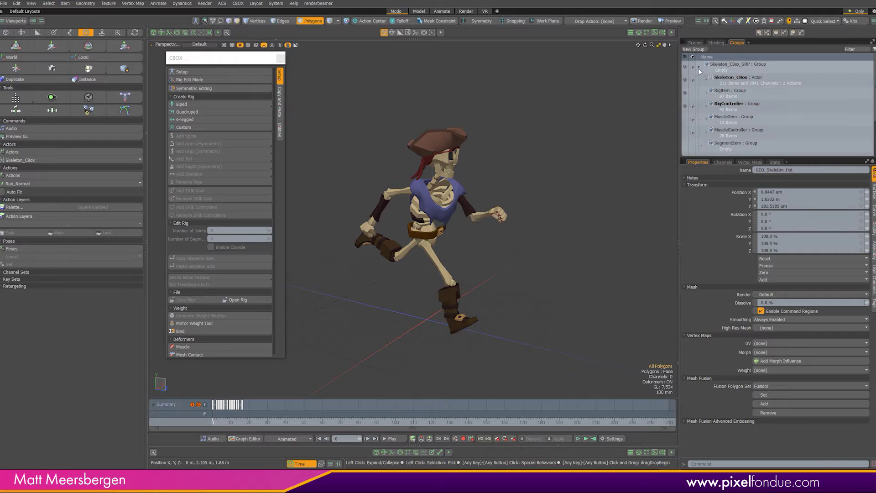
pyautogui.click(749, 77)
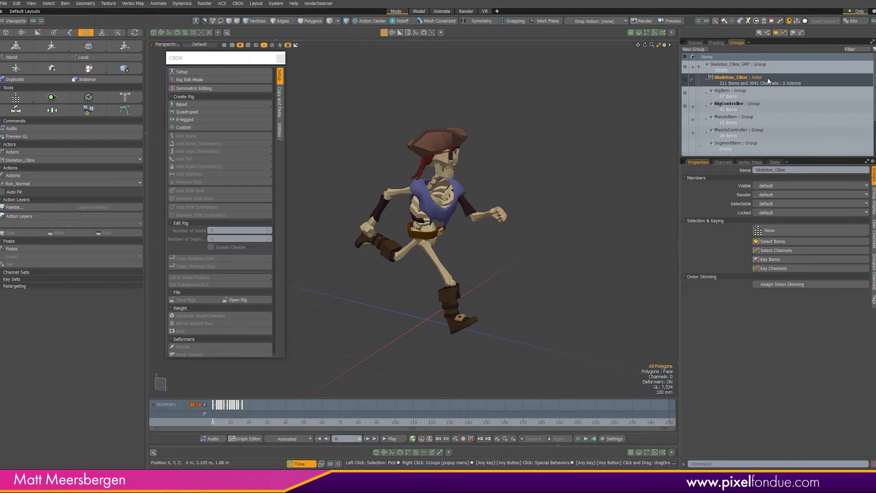
pyautogui.click(705, 78)
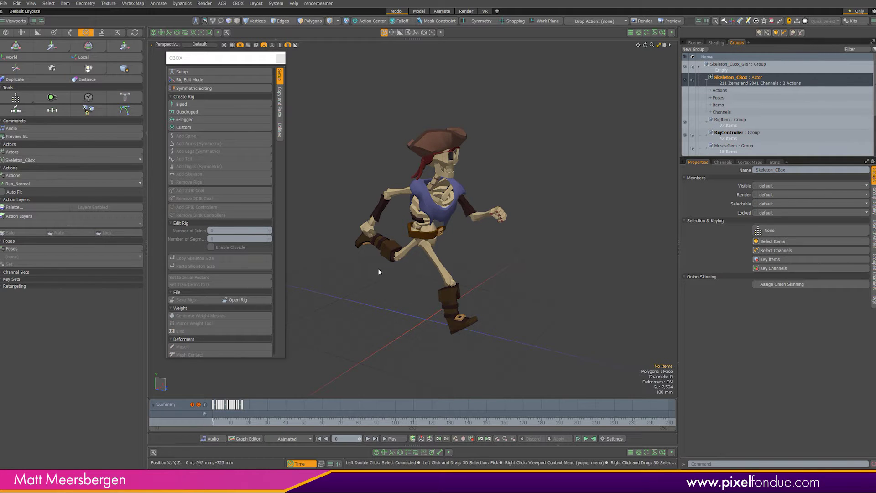
# - Play back the run cycle, switch the actor's action to Walk_Normal and play back the walk cycle
pyautogui.keyDown('alt'); pyautogui.moveTo(379, 269); pyautogui.dragTo(362, 275); pyautogui.keyUp('alt')
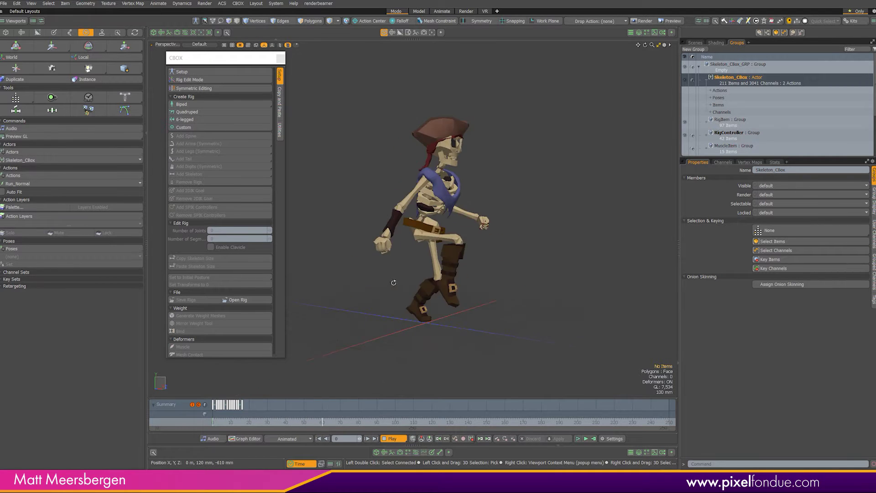
pyautogui.click(391, 441)
pyautogui.click(21, 184)
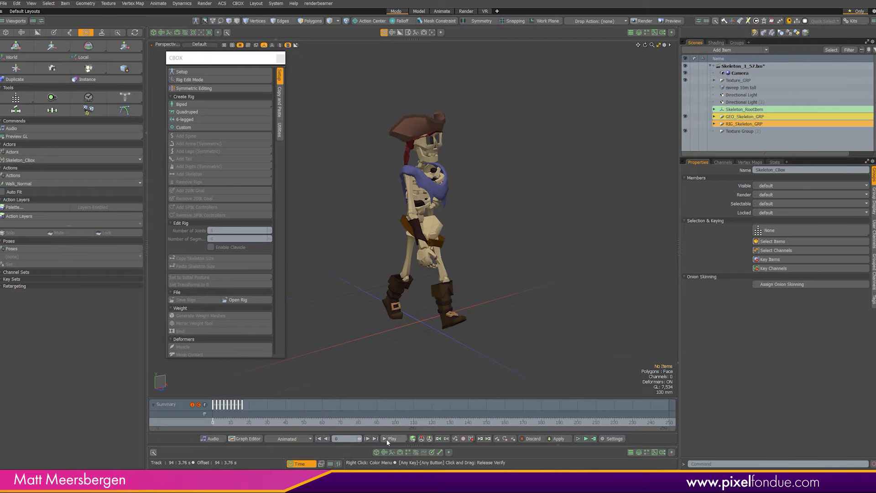
pyautogui.click(389, 439)
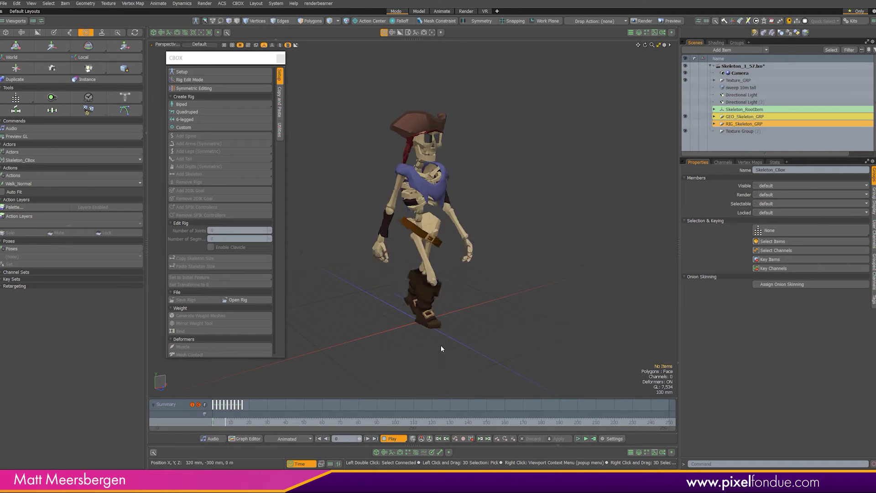
pyautogui.click(391, 439)
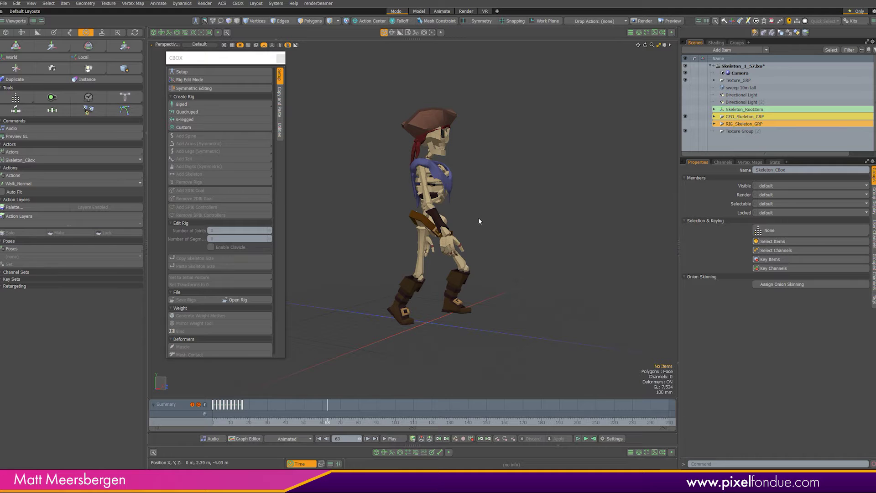
# - Switch back to the Run_Normal action at frame 0, play it back and dismiss the CBOX palette
pyautogui.click(211, 422)
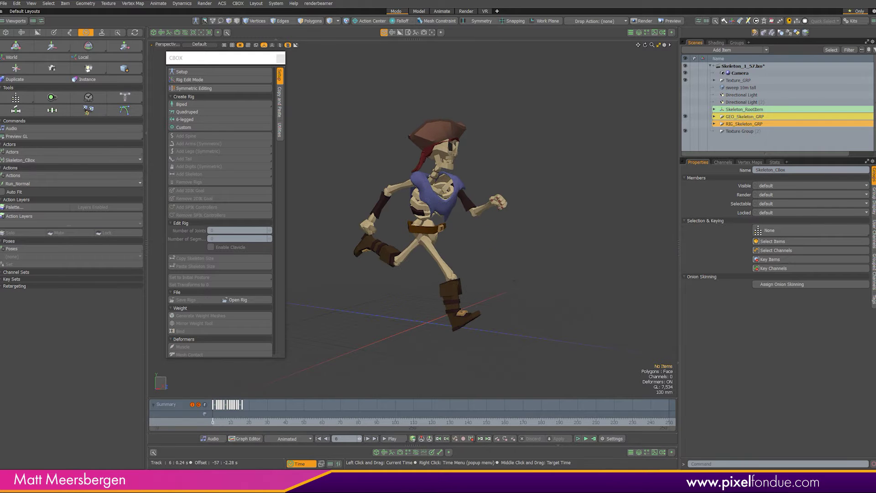
pyautogui.click(390, 439)
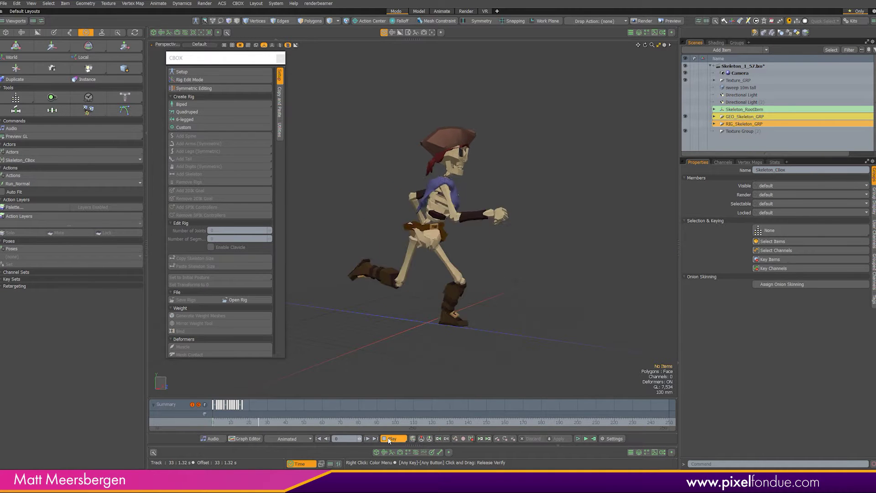
pyautogui.click(391, 440)
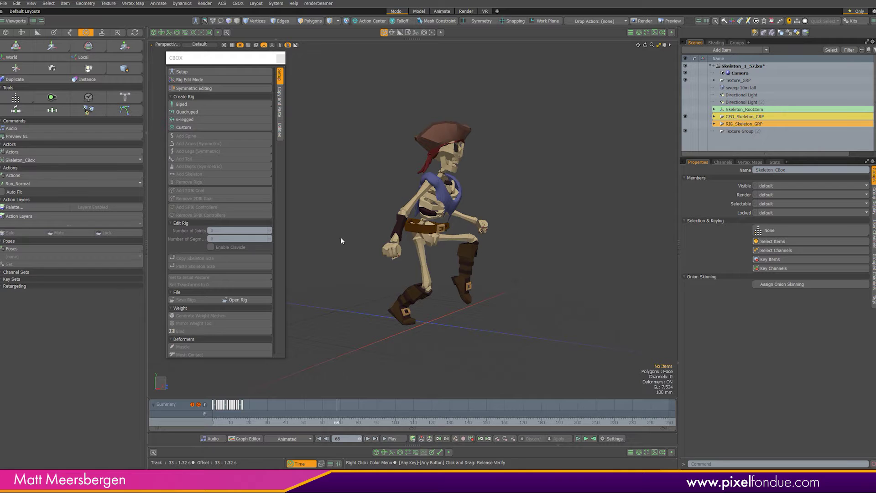
pyautogui.moveTo(204, 63); pyautogui.dragTo(215, 63)
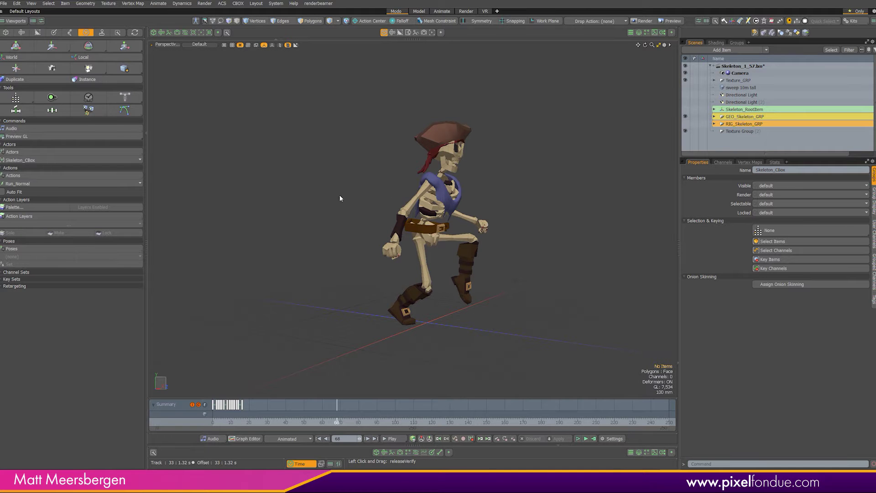
# - Make Skeleton_RootItem visible in the scene to display the skeleton's rig controllers
pyautogui.keyDown('alt'); pyautogui.moveTo(340, 197); pyautogui.dragTo(382, 158); pyautogui.keyUp('alt')
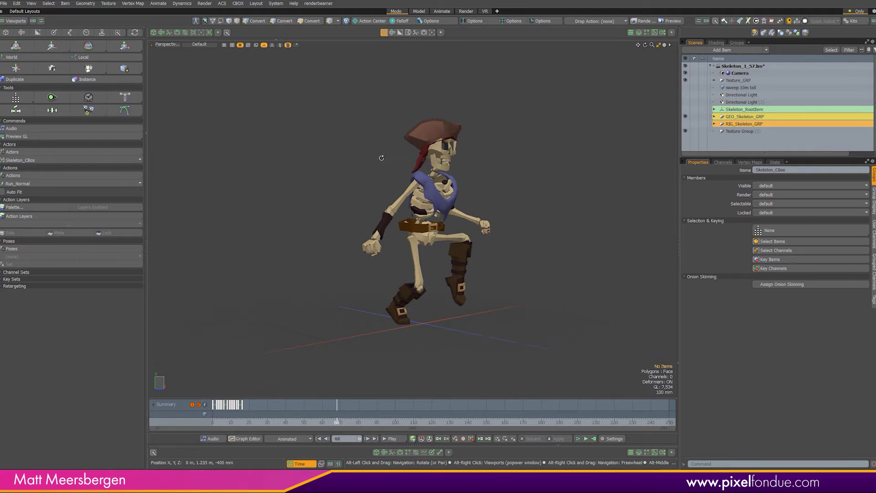
pyautogui.click(736, 42)
pyautogui.keyDown('alt'); pyautogui.moveTo(379, 212); pyautogui.dragTo(392, 213); pyautogui.keyUp('alt')
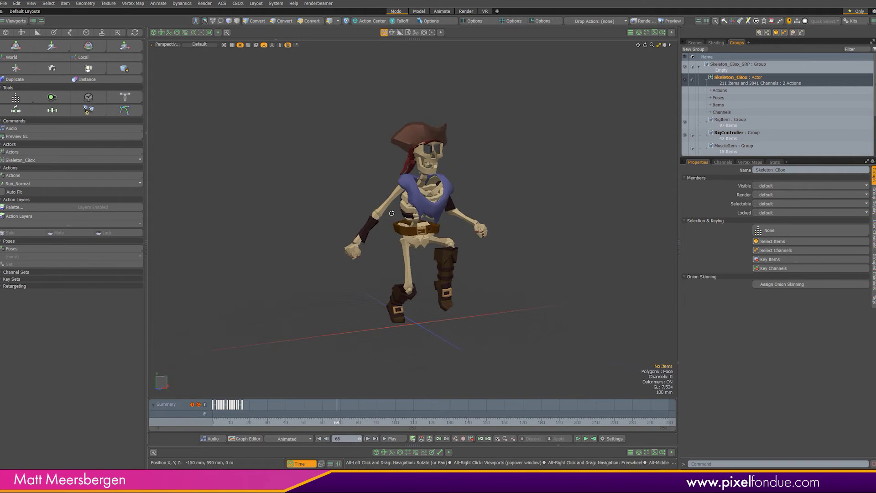
pyautogui.click(695, 43)
pyautogui.click(686, 109)
pyautogui.keyDown('alt'); pyautogui.moveTo(392, 200); pyautogui.dragTo(576, 154); pyautogui.keyUp('alt')
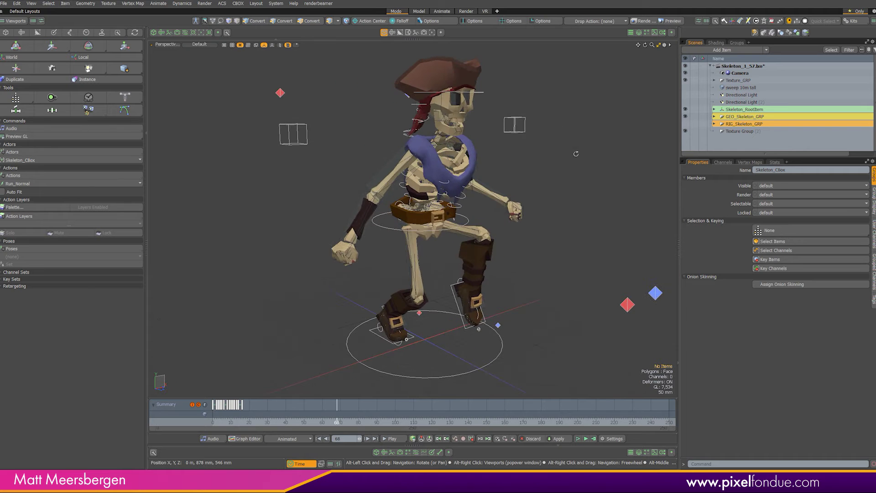
# - Hide GEO_Skeleton_GRP to examine the rig controllers on their own, and show the geometry again
pyautogui.click(685, 117)
pyautogui.moveTo(381, 194)
pyautogui.keyDown('alt'); pyautogui.mouseDown()
pyautogui.moveTo(413, 185)
pyautogui.moveTo(372, 190)
pyautogui.mouseUp(); pyautogui.keyUp('alt')
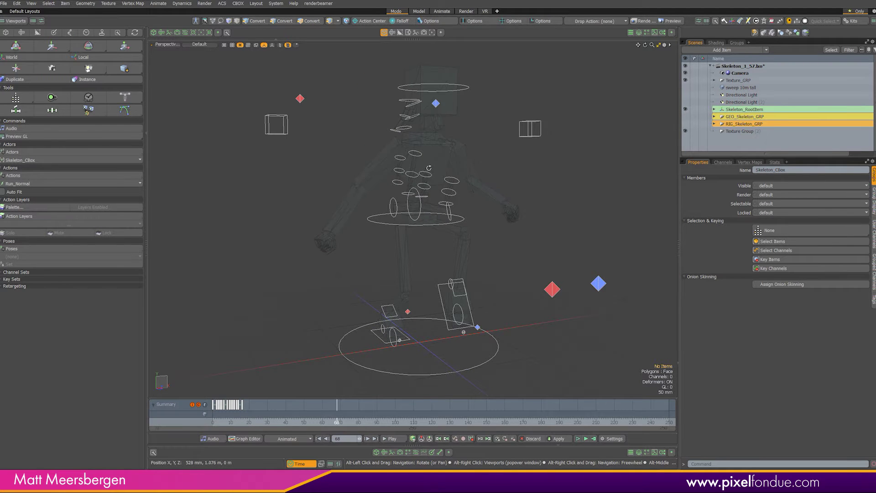
pyautogui.keyDown('alt'); pyautogui.moveTo(452, 180); pyautogui.dragTo(424, 176); pyautogui.keyUp('alt')
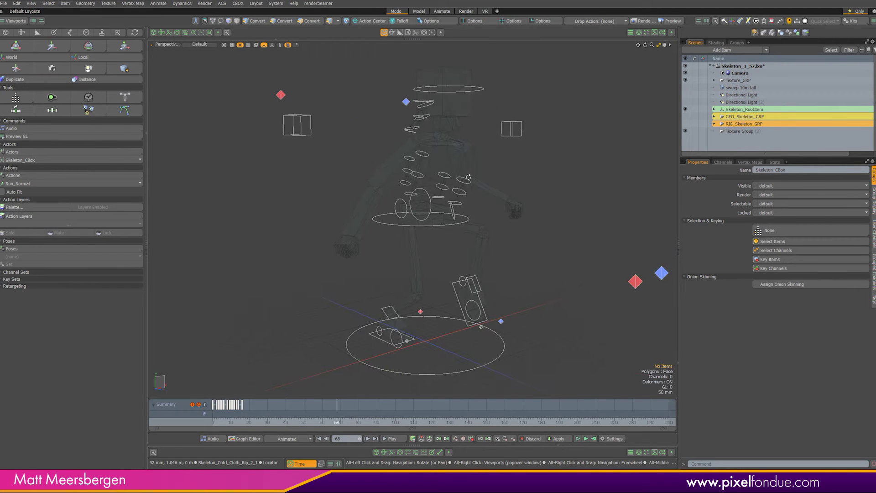
pyautogui.click(685, 117)
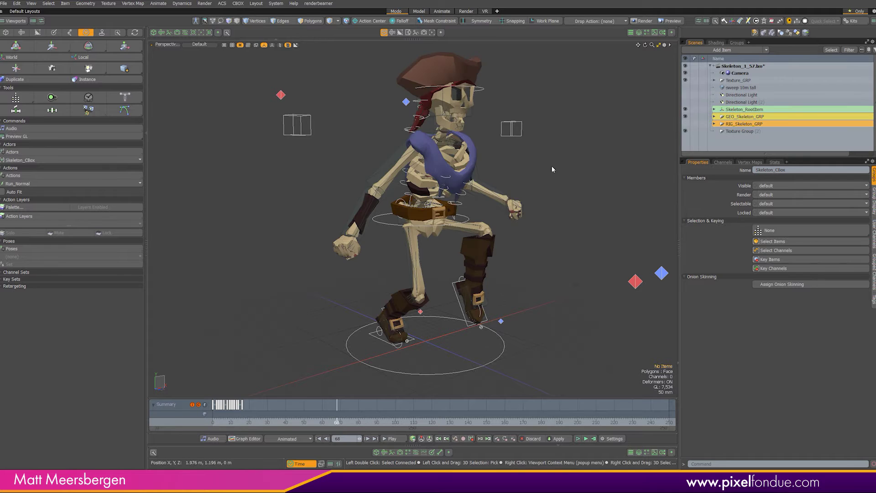
pyautogui.keyDown('alt'); pyautogui.moveTo(552, 168); pyautogui.dragTo(541, 168); pyautogui.keyUp('alt')
# - Return to frame 0, examine the rig display options in the CBOX utilities and dismiss the palette
pyautogui.click(194, 427)
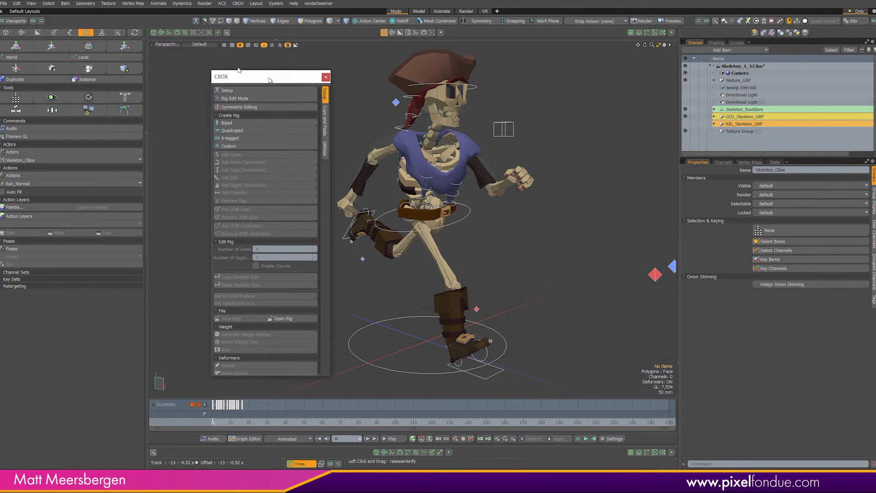
pyautogui.moveTo(269, 78); pyautogui.dragTo(222, 47)
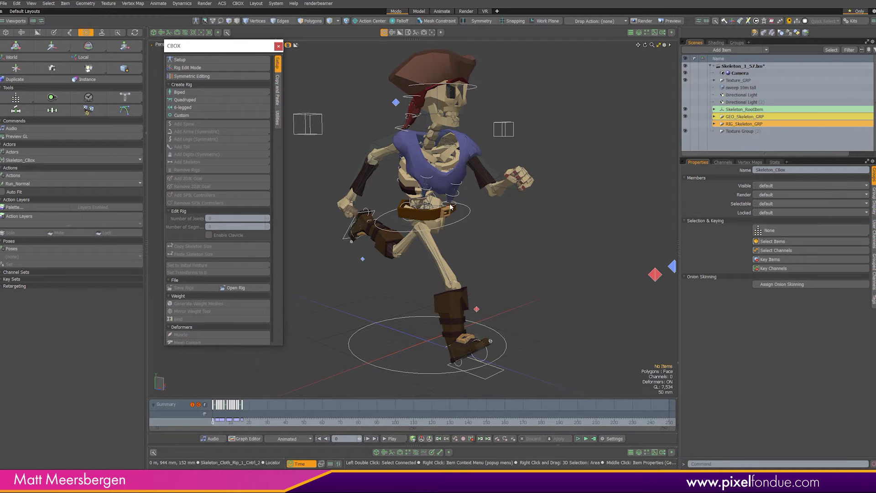
pyautogui.click(278, 120)
pyautogui.click(181, 146)
pyautogui.click(503, 225)
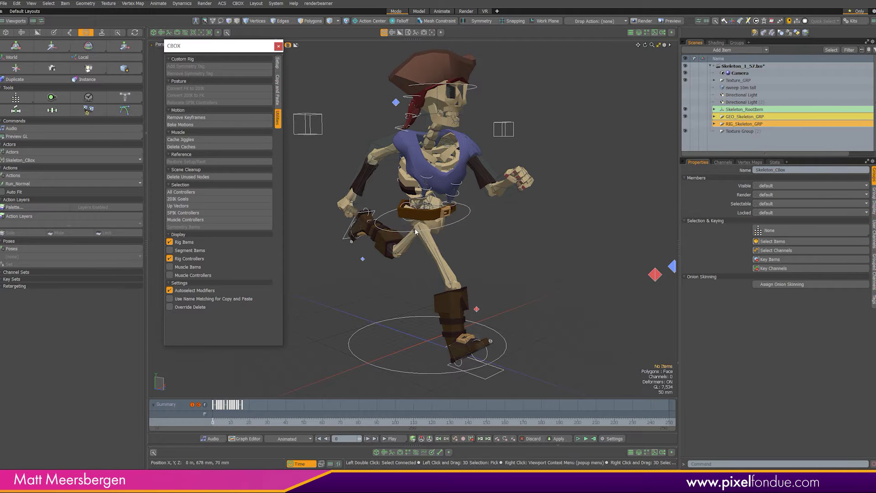
pyautogui.moveTo(221, 423); pyautogui.dragTo(153, 423)
pyautogui.click(288, 45)
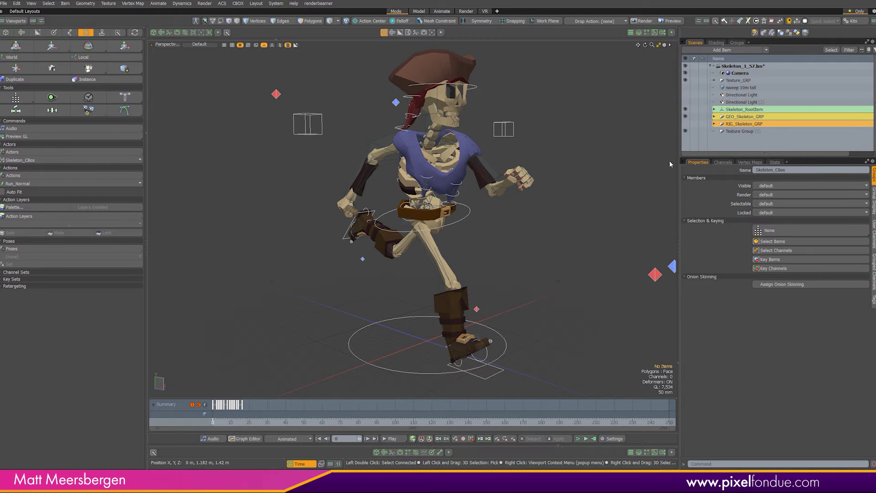
# - Expand the Actions of the Skeleton_CBox actor in the group list to review its stored actions
pyautogui.click(735, 42)
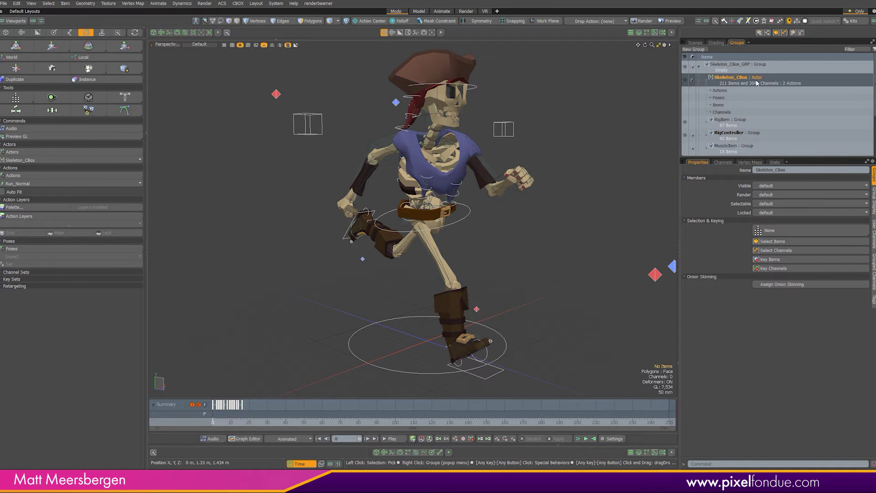
pyautogui.moveTo(465, 209)
pyautogui.keyDown('alt'); pyautogui.mouseDown()
pyautogui.moveTo(484, 206)
pyautogui.moveTo(464, 199)
pyautogui.mouseUp(); pyautogui.keyUp('alt')
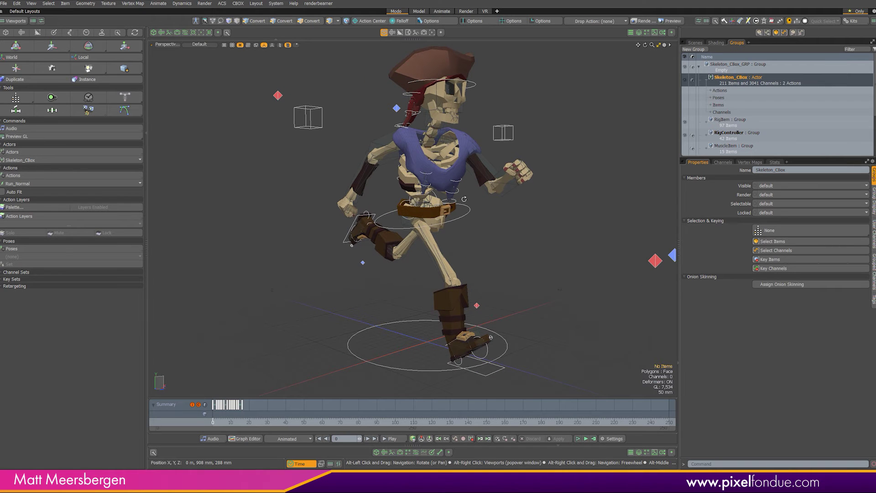
pyautogui.click(711, 91)
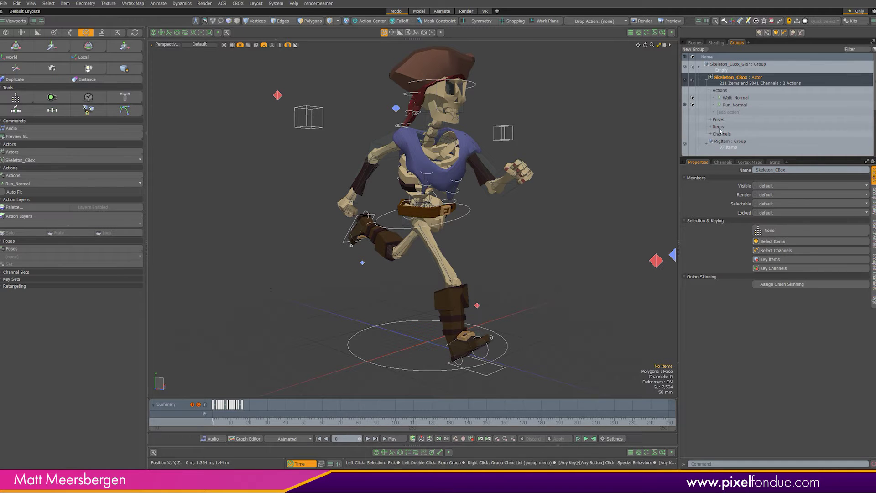
# - Open the Action Layers palette beside the character and add a new additive layer to the Run_Normal action
pyautogui.click(16, 207)
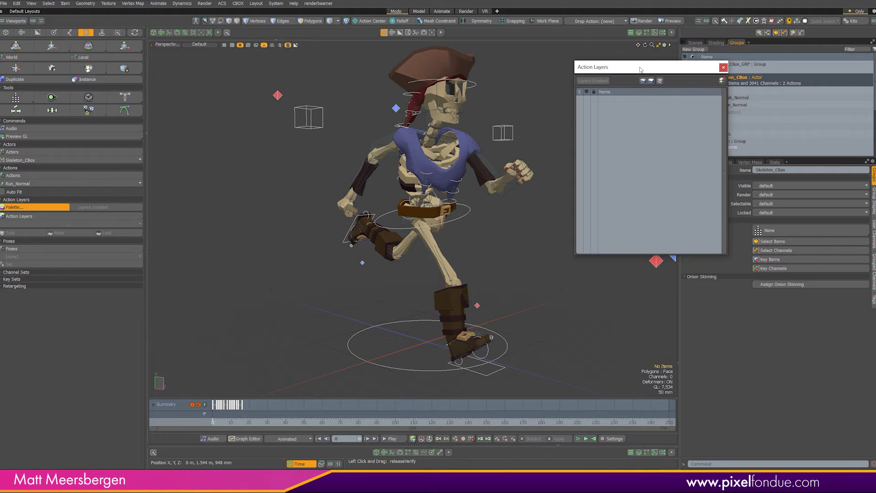
pyautogui.moveTo(593, 67); pyautogui.dragTo(139, 82)
pyautogui.keyDown('alt'); pyautogui.moveTo(570, 138); pyautogui.dragTo(484, 173); pyautogui.keyUp('alt')
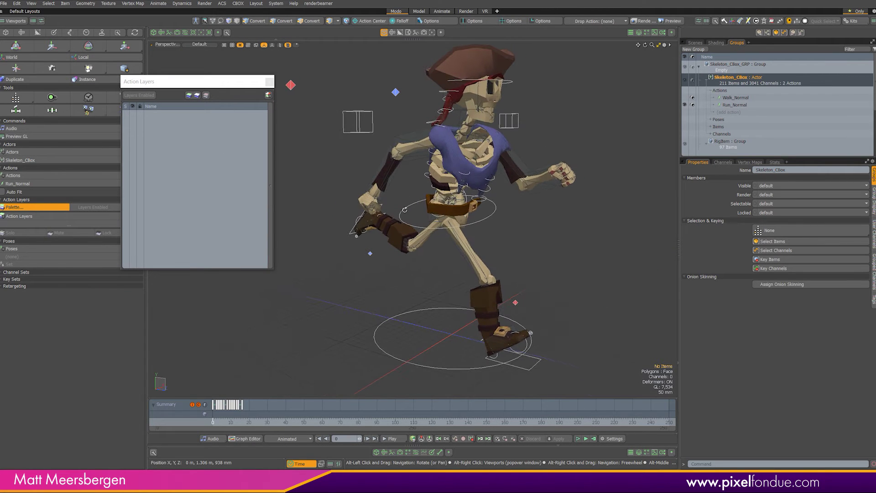
pyautogui.click(189, 95)
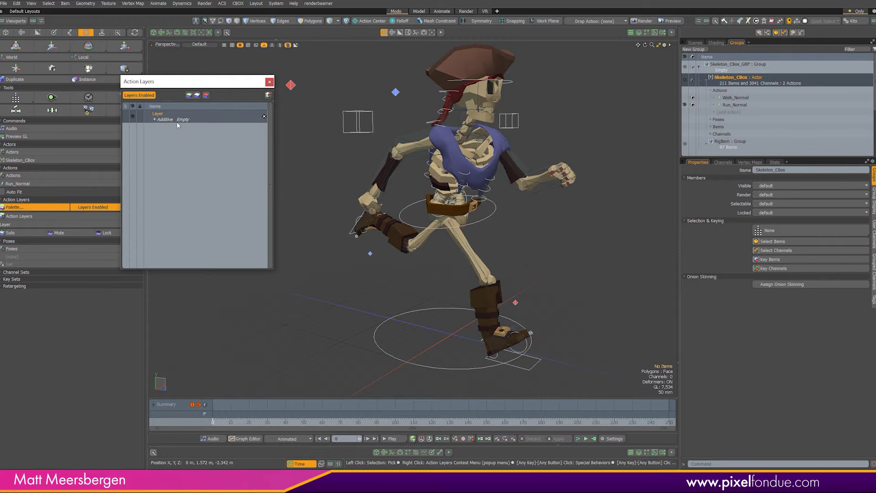
# - Select the pelvis controller Skeleton_Pelvis_CNTRL at frame 0, activate the Rotate tool on it and drop the tool
pyautogui.keyDown('alt'); pyautogui.moveTo(393, 178); pyautogui.dragTo(434, 162); pyautogui.keyUp('alt')
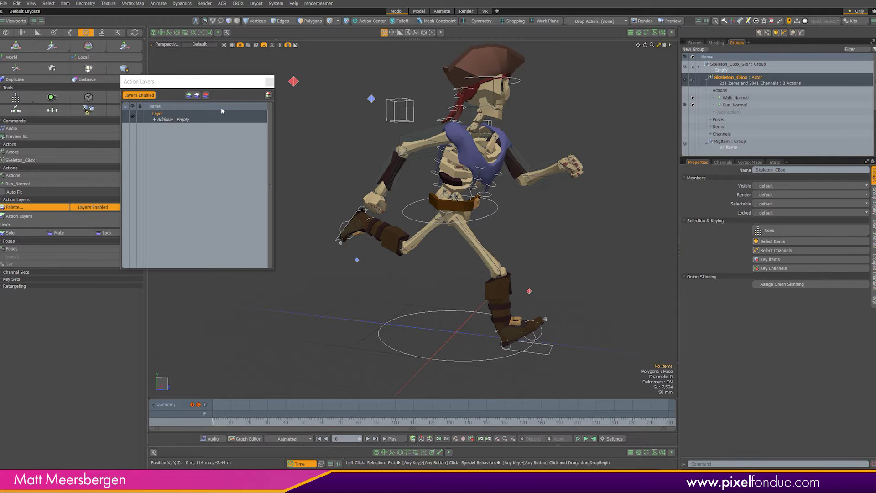
pyautogui.keyDown('alt'); pyautogui.moveTo(483, 134); pyautogui.dragTo(474, 176); pyautogui.keyUp('alt')
pyautogui.keyDown('alt'); pyautogui.moveTo(433, 228); pyautogui.dragTo(503, 187); pyautogui.keyUp('alt')
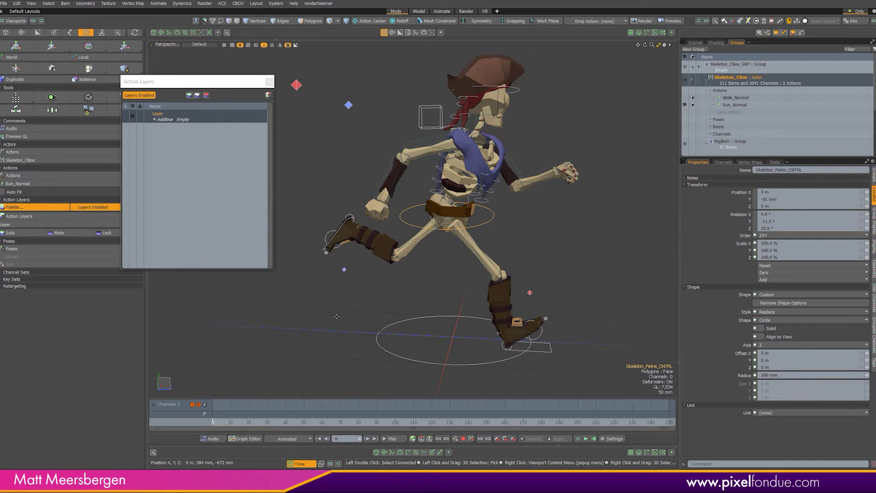
pyautogui.press('e')
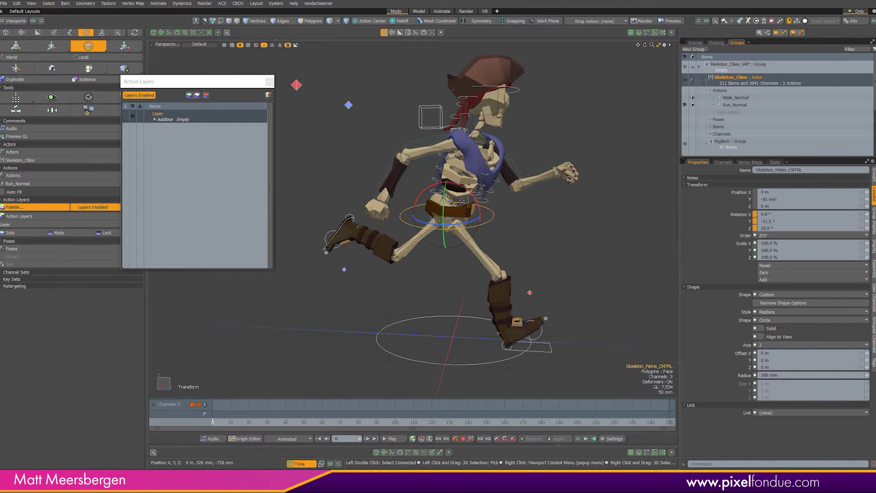
pyautogui.keyDown('alt'); pyautogui.moveTo(476, 187); pyautogui.dragTo(494, 184); pyautogui.keyUp('alt')
pyautogui.keyDown('alt'); pyautogui.moveTo(381, 220); pyautogui.dragTo(320, 246); pyautogui.keyUp('alt')
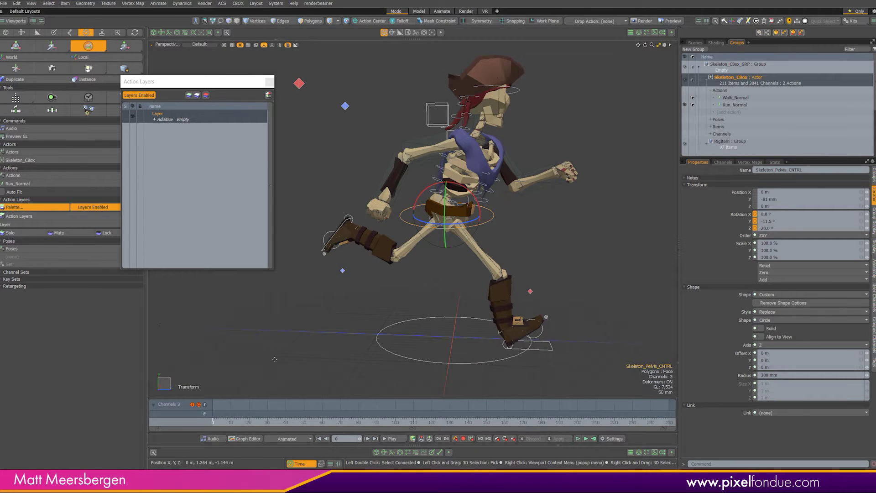
pyautogui.moveTo(217, 423)
pyautogui.mouseDown()
pyautogui.moveTo(276, 423)
pyautogui.moveTo(213, 423)
pyautogui.mouseUp()
pyautogui.moveTo(397, 249)
pyautogui.keyDown('alt'); pyautogui.mouseDown()
pyautogui.moveTo(315, 256)
pyautogui.moveTo(401, 237)
pyautogui.mouseUp(); pyautogui.keyUp('alt')
pyautogui.keyDown('alt'); pyautogui.moveTo(449, 173); pyautogui.dragTo(475, 182); pyautogui.keyUp('alt')
pyautogui.moveTo(427, 221); pyautogui.dragTo(424, 224)
pyautogui.moveTo(450, 177)
pyautogui.keyDown('alt'); pyautogui.mouseDown()
pyautogui.moveTo(441, 193)
pyautogui.moveTo(450, 201)
pyautogui.moveTo(439, 224)
pyautogui.moveTo(430, 219)
pyautogui.mouseUp(); pyautogui.keyUp('alt')
pyautogui.press('space')
# - Select the Skeleton_Spine_1 joint inside the pelvis and turn off the viewport overlay that tints its mesh red
pyautogui.click(448, 228)
pyautogui.click(428, 220)
pyautogui.click(429, 220)
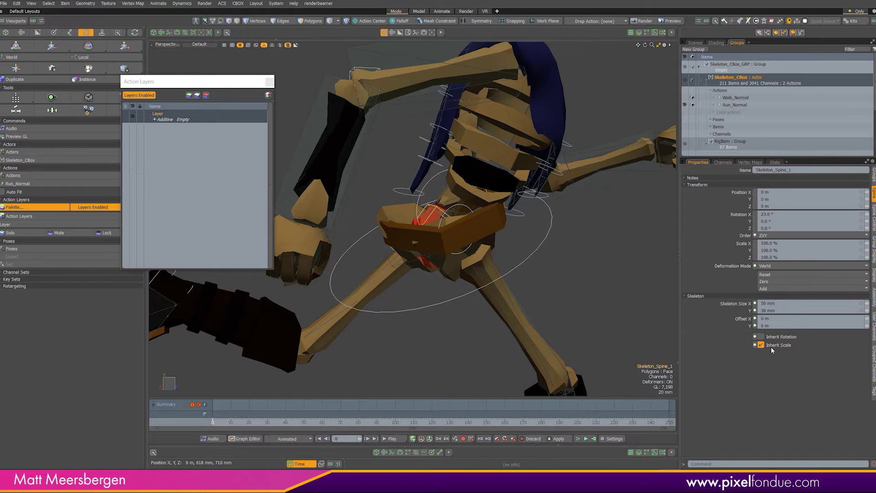
pyautogui.keyDown('alt'); pyautogui.moveTo(421, 199); pyautogui.dragTo(437, 211); pyautogui.keyUp('alt')
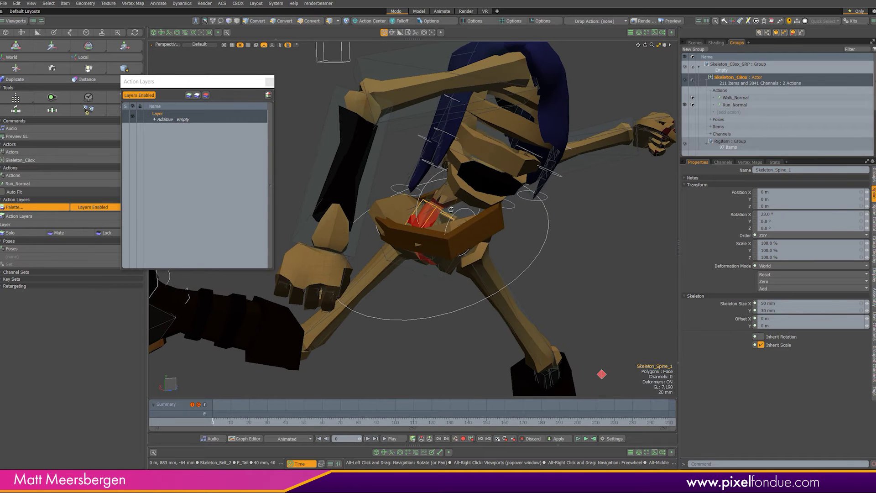
pyautogui.click(241, 46)
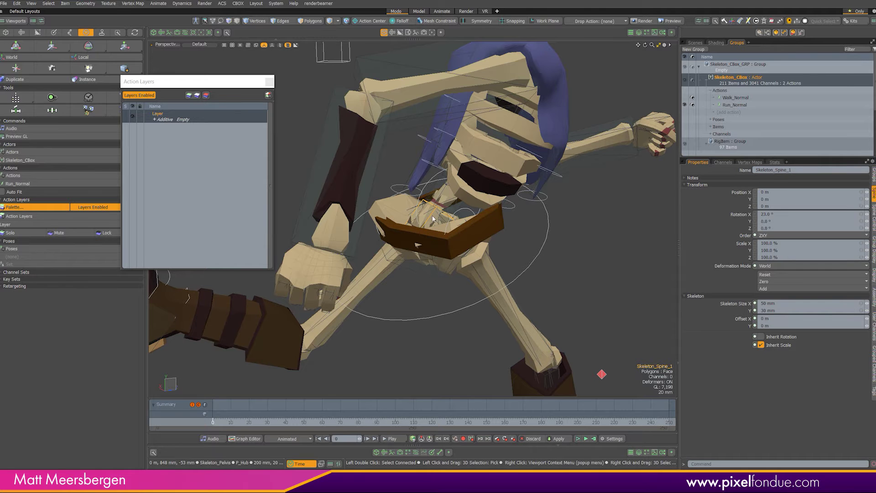
# - Rotate the Skeleton_Spine_1 joint to about -33.7° on X at frame 0 in the additive layer
pyautogui.keyDown('alt'); pyautogui.moveTo(429, 221); pyautogui.dragTo(402, 211); pyautogui.keyUp('alt')
pyautogui.press('e')
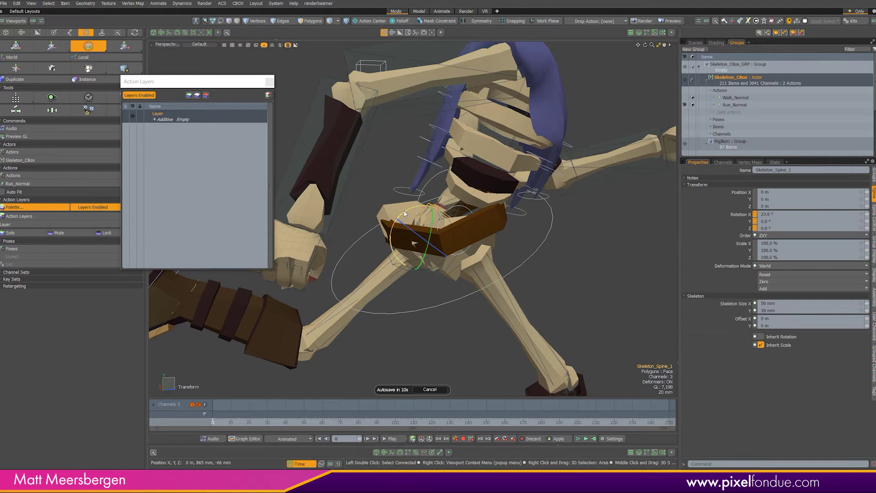
pyautogui.moveTo(415, 243); pyautogui.dragTo(467, 204)
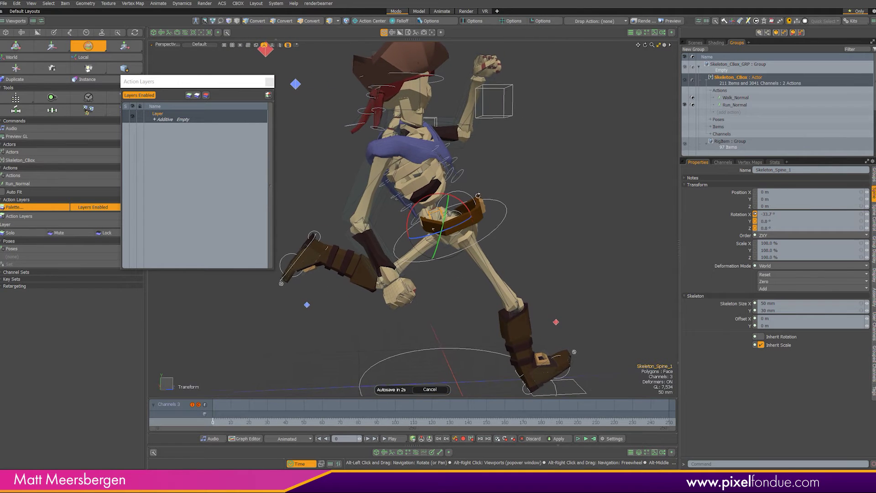
pyautogui.moveTo(214, 422)
pyautogui.mouseDown()
pyautogui.moveTo(235, 421)
pyautogui.moveTo(213, 421)
pyautogui.mouseUp()
pyautogui.keyDown('ctrl'); pyautogui.keyDown('alt'); pyautogui.moveTo(462, 197); pyautogui.dragTo(518, 205); pyautogui.keyUp('alt'); pyautogui.keyUp('ctrl')
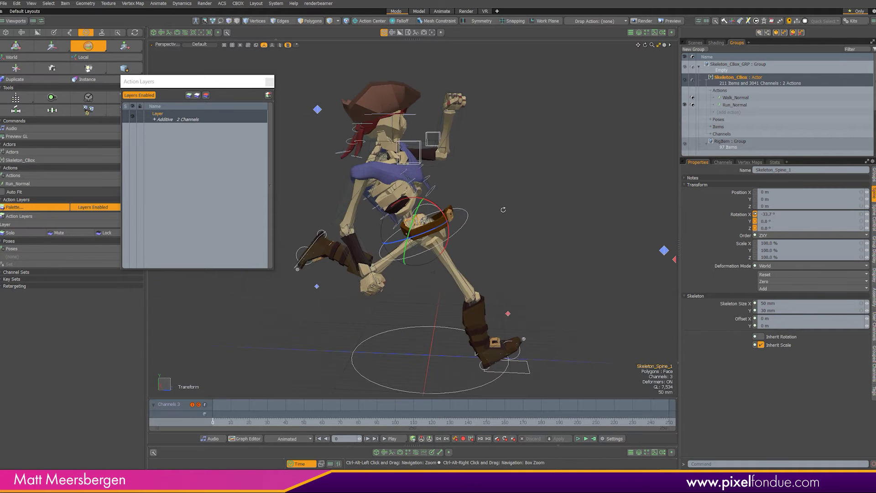
# - Play the run with the additive layer active and again with it muted to compare, and unmute the layer
pyautogui.click(392, 439)
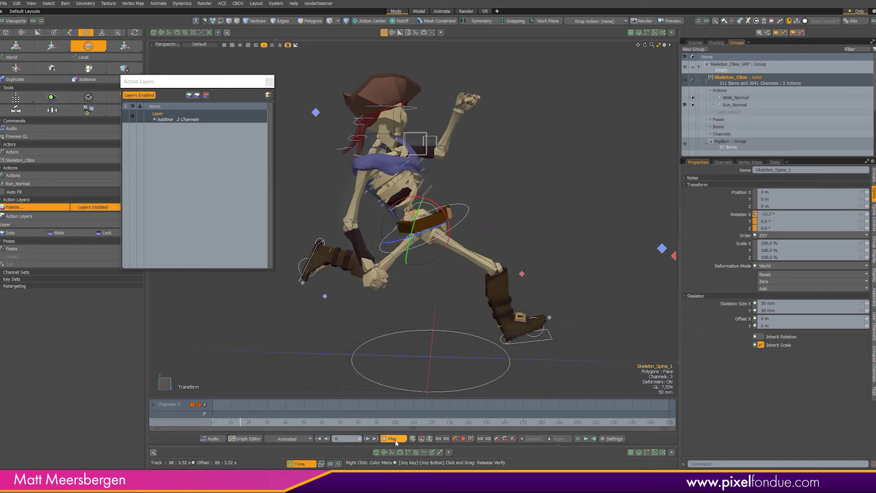
pyautogui.click(136, 117)
pyautogui.click(213, 421)
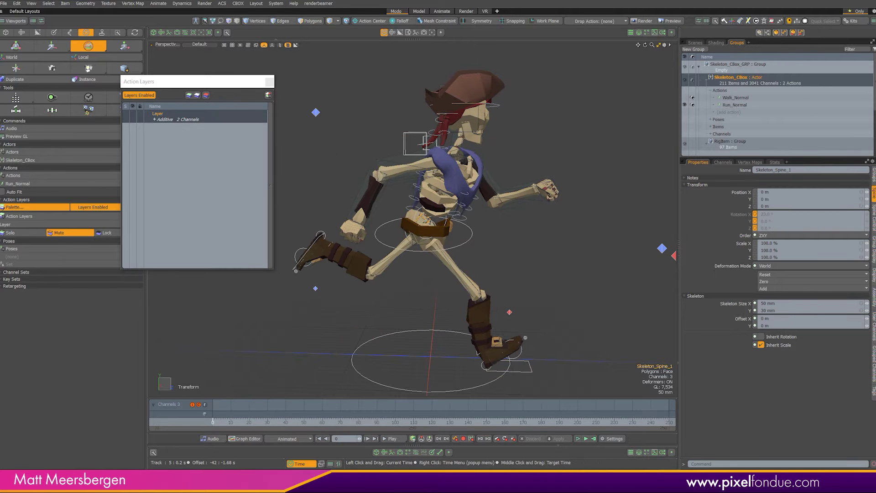
pyautogui.click(393, 439)
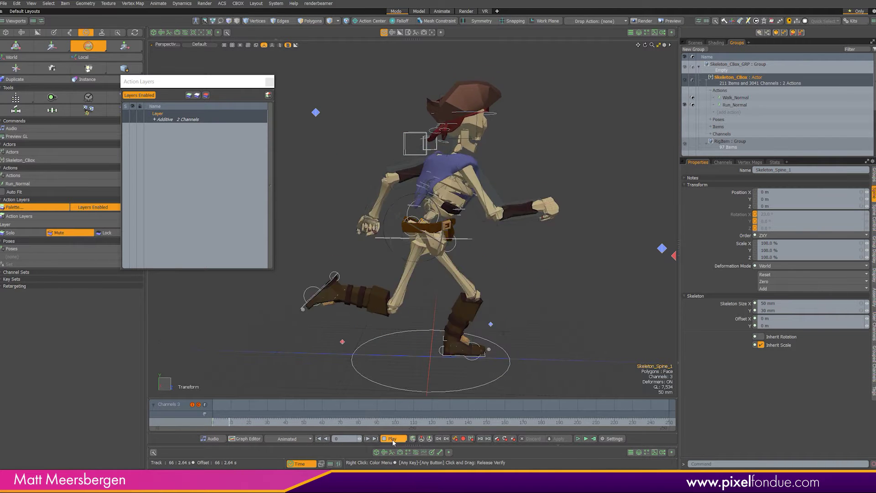
pyautogui.click(393, 439)
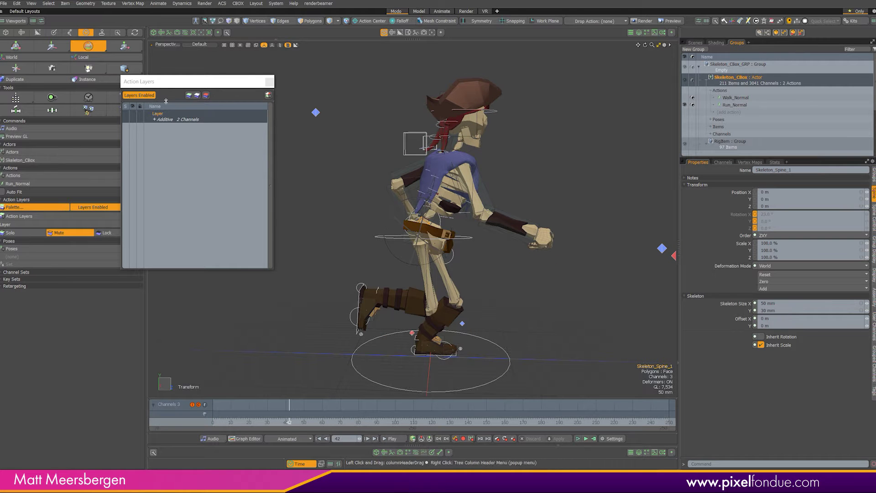
pyautogui.click(132, 117)
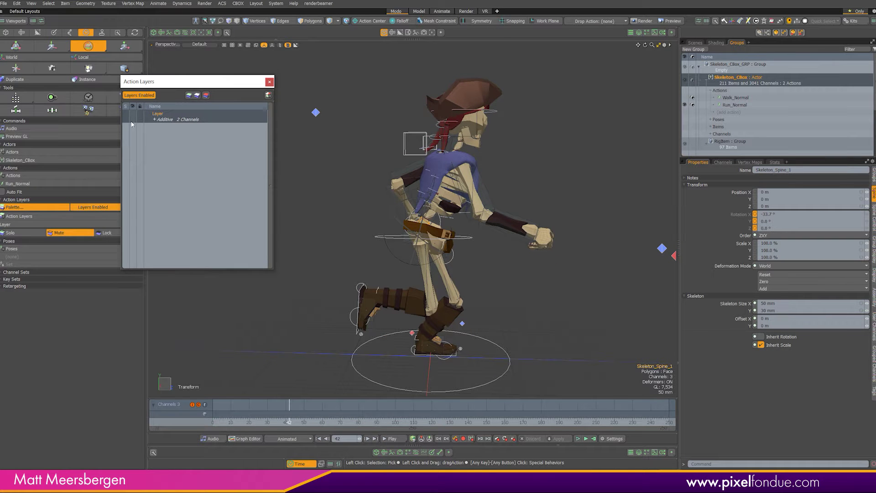
# - Select the Skeleton_Neck joint and rotate it to adjust the head's tilt in the additive layer
pyautogui.keyDown('alt'); pyautogui.moveTo(507, 224); pyautogui.dragTo(396, 129); pyautogui.keyUp('alt')
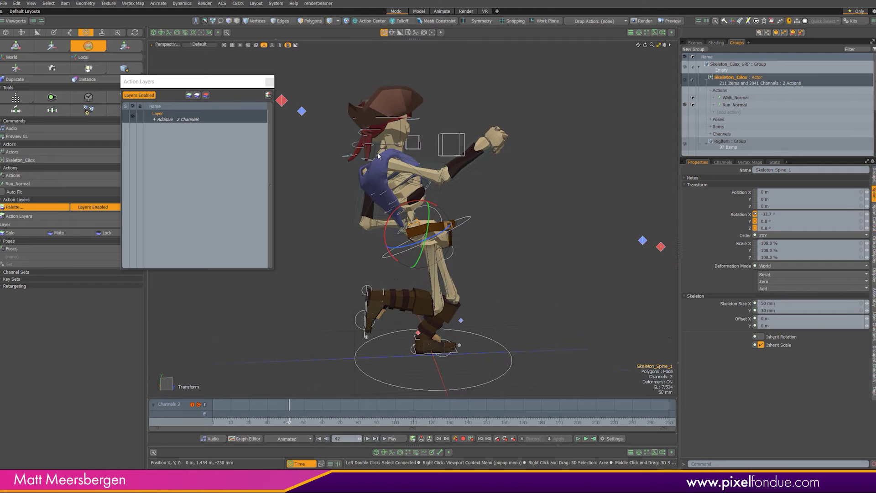
pyautogui.click(360, 183)
pyautogui.keyDown('alt'); pyautogui.moveTo(360, 183); pyautogui.dragTo(398, 196); pyautogui.keyUp('alt')
pyautogui.scroll(4, 398, 196)
pyautogui.press('space')
pyautogui.click(370, 160)
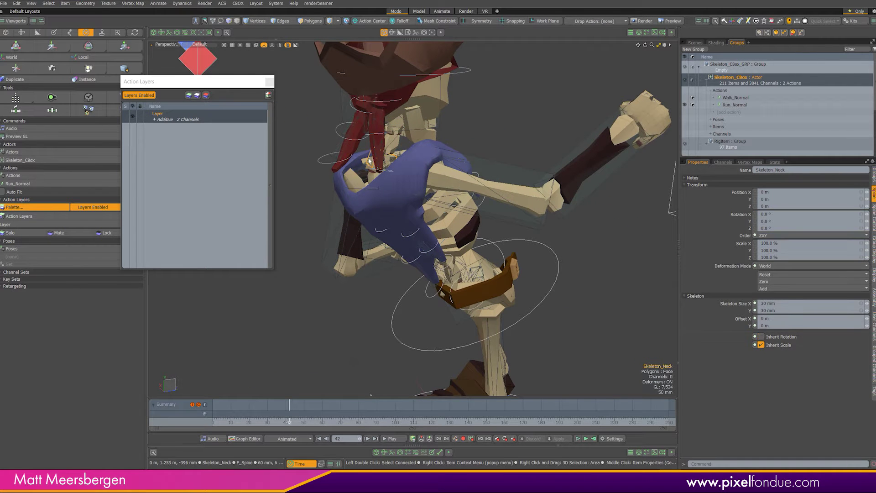
pyautogui.keyDown('alt'); pyautogui.moveTo(395, 149); pyautogui.dragTo(398, 120); pyautogui.keyUp('alt')
pyautogui.press('e')
# - Rotate the Skeleton_Head joint to about 21° on X, drop the tool and return to frame 0
pyautogui.click(372, 79)
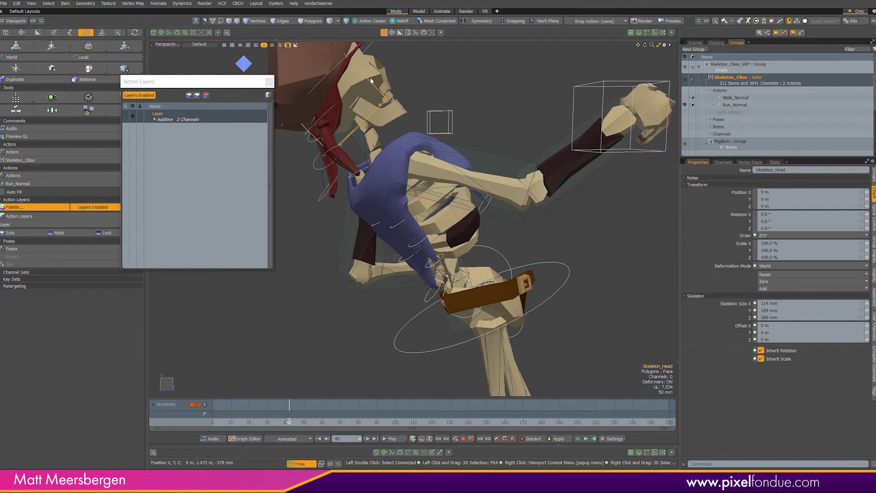
pyautogui.keyDown('alt'); pyautogui.moveTo(393, 80); pyautogui.dragTo(392, 140); pyautogui.keyUp('alt')
pyautogui.press('e')
pyautogui.scroll(-5, 450, 176)
pyautogui.keyDown('alt'); pyautogui.moveTo(436, 214); pyautogui.dragTo(430, 193); pyautogui.keyUp('alt')
pyautogui.press('space')
pyautogui.moveTo(235, 411); pyautogui.dragTo(213, 413)
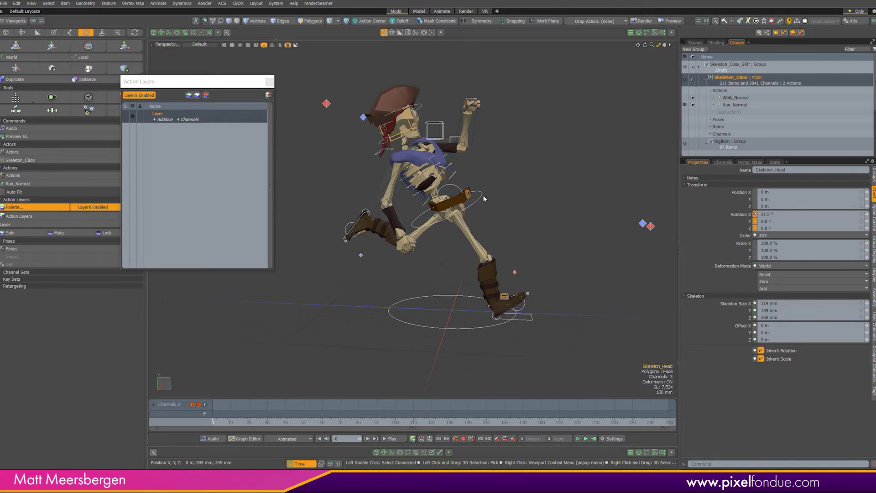
# - Move the pelvis controller Skeleton_Pelvis_CNTRL to 75 mm on Z at frame 0 and play back the run
pyautogui.click(460, 215)
pyautogui.press('w')
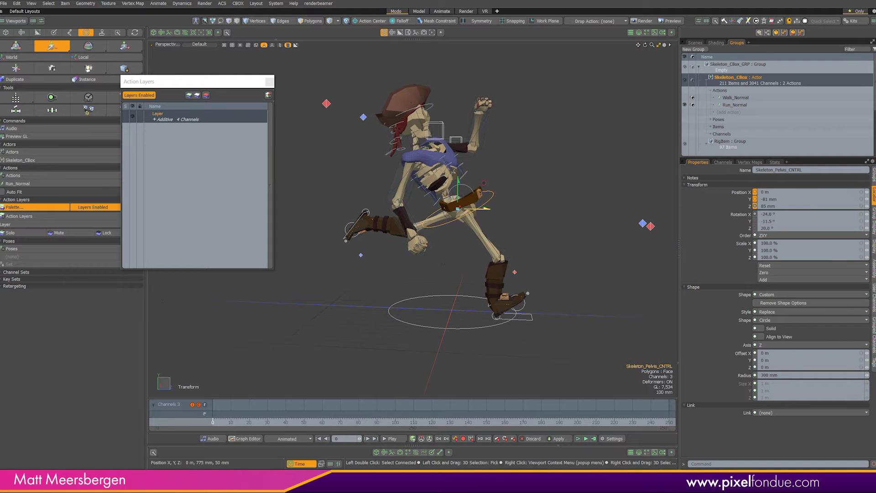
pyautogui.moveTo(486, 208); pyautogui.dragTo(485, 208)
pyautogui.click(391, 439)
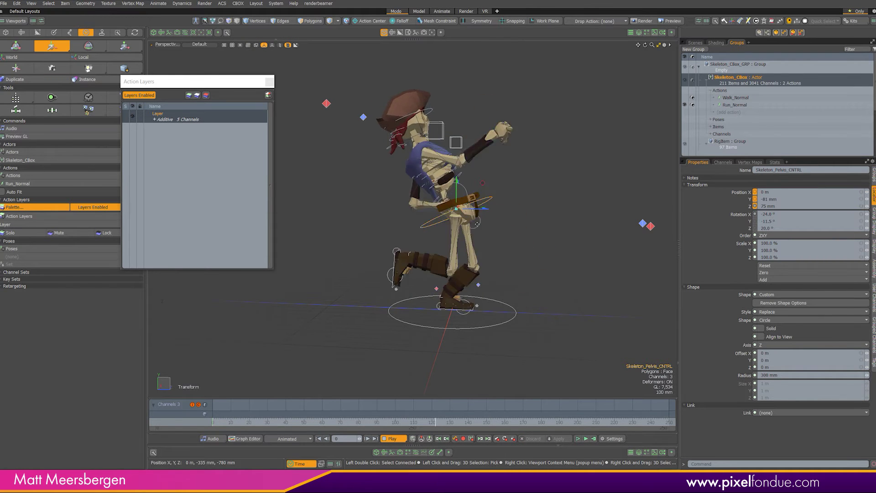
pyautogui.click(392, 438)
pyautogui.moveTo(231, 422); pyautogui.dragTo(169, 425)
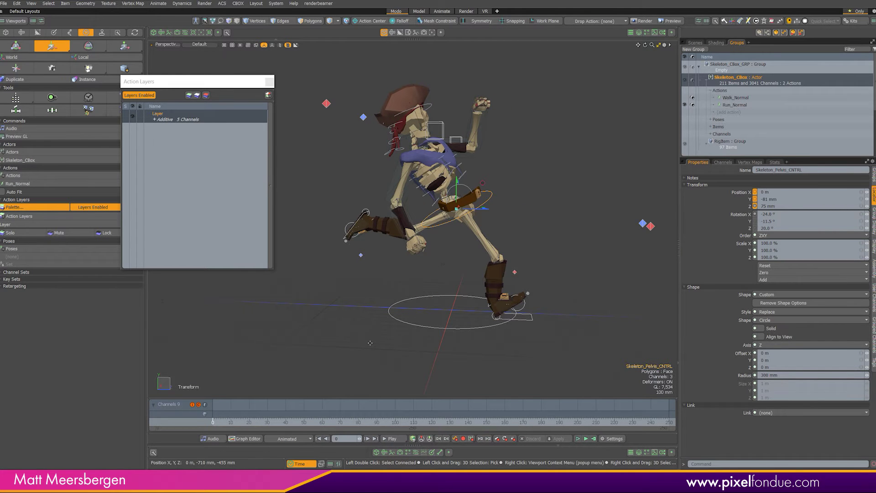
# - Key all transform channels of the pelvis controller at frames 0 and 40
pyautogui.press('y')
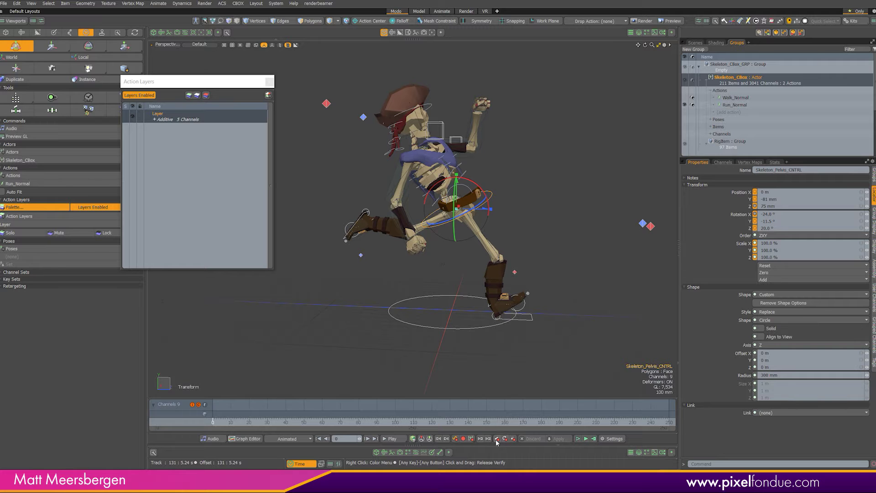
pyautogui.click(284, 422)
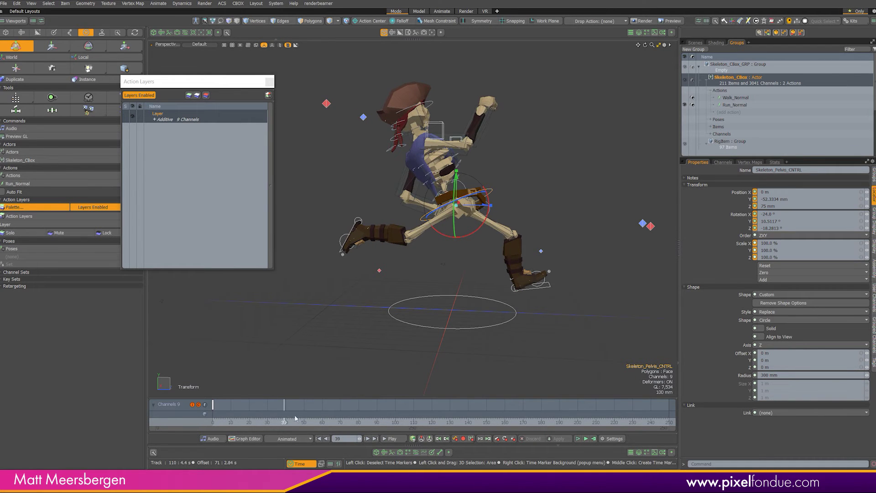
pyautogui.moveTo(284, 422); pyautogui.dragTo(286, 422)
pyautogui.click(497, 439)
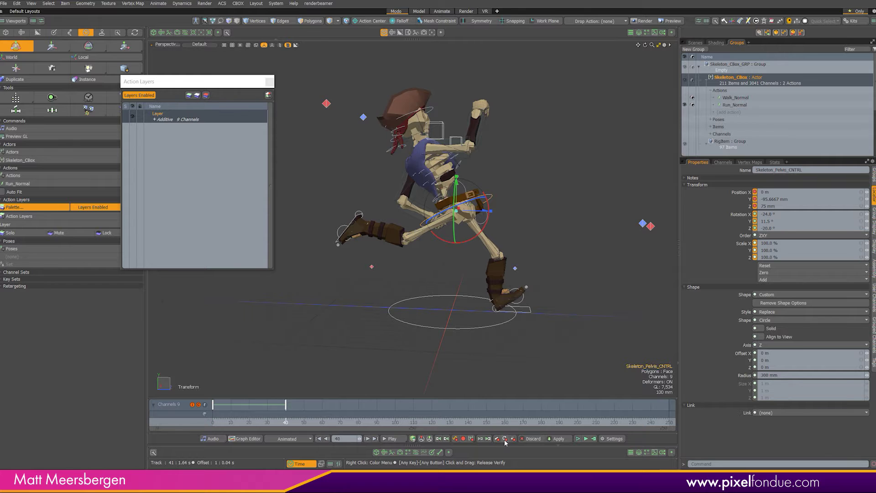
# - At frame 60, pose the pelvis controller at -70 mm on Z and 1.5° on X, and return to frame 0
pyautogui.click(326, 420)
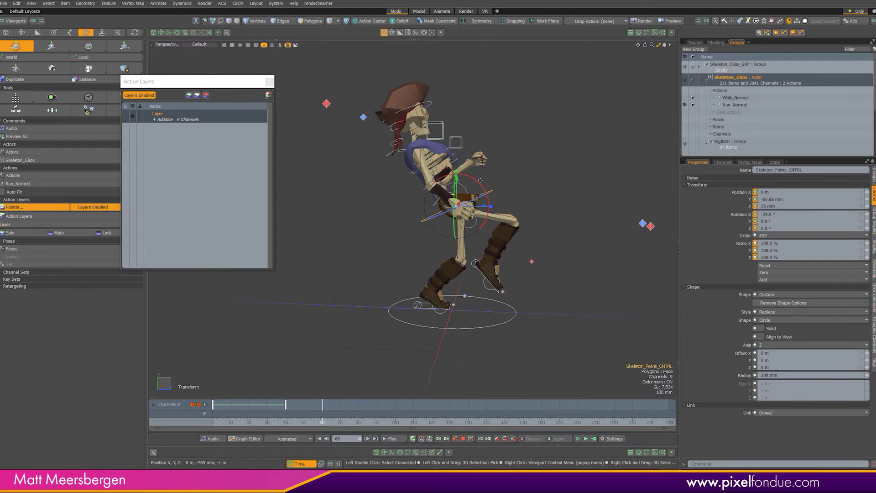
pyautogui.moveTo(480, 182); pyautogui.dragTo(463, 207)
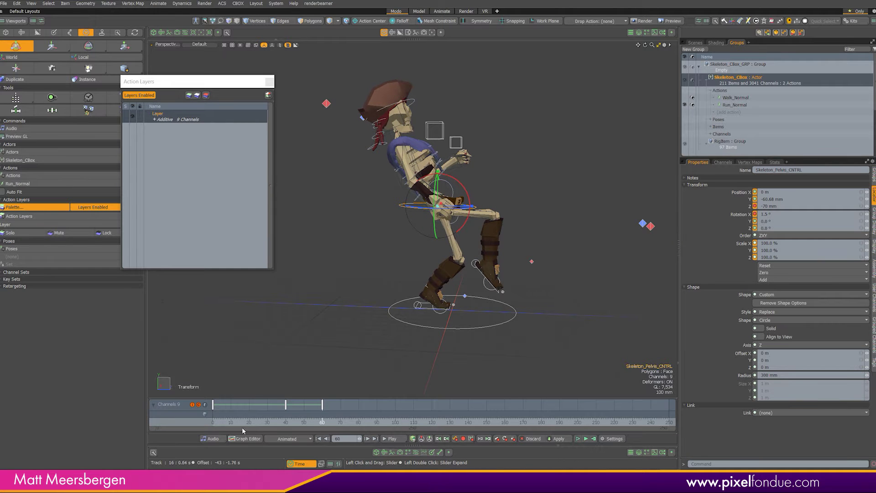
pyautogui.click(225, 422)
pyautogui.moveTo(225, 422)
pyautogui.mouseDown()
pyautogui.moveTo(301, 422)
pyautogui.moveTo(211, 422)
pyautogui.moveTo(325, 421)
pyautogui.moveTo(173, 425)
pyautogui.mouseUp()
# - Select the Skeleton_Spine_1 joint and key its rotation at frames 0 and 40
pyautogui.keyDown('alt'); pyautogui.moveTo(480, 187); pyautogui.dragTo(346, 355); pyautogui.keyUp('alt')
pyautogui.scroll(4, 445, 210)
pyautogui.press('space')
pyautogui.click(447, 216)
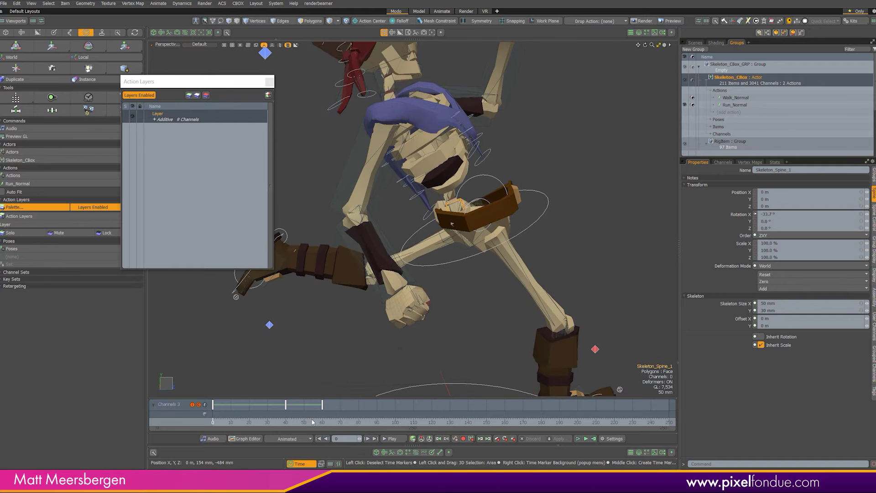
pyautogui.press('e')
pyautogui.keyDown('alt'); pyautogui.moveTo(437, 264); pyautogui.dragTo(419, 265); pyautogui.keyUp('alt')
pyautogui.click(506, 440)
pyautogui.click(284, 420)
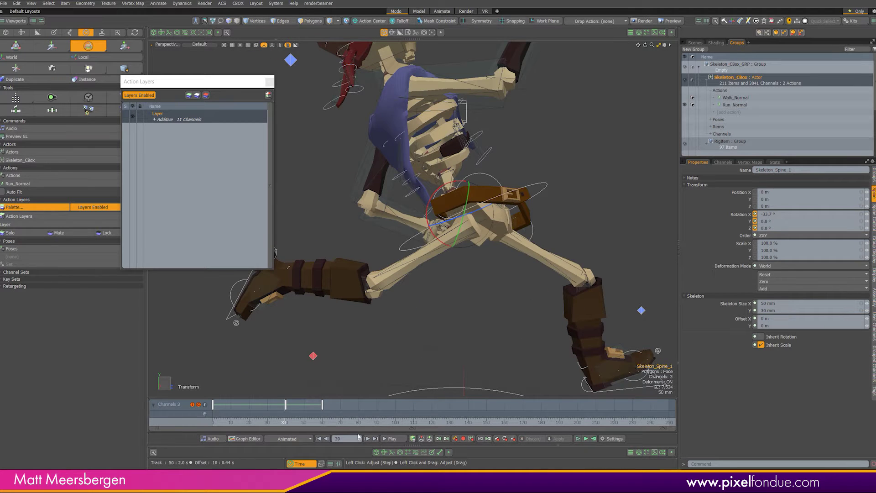
pyautogui.click(285, 423)
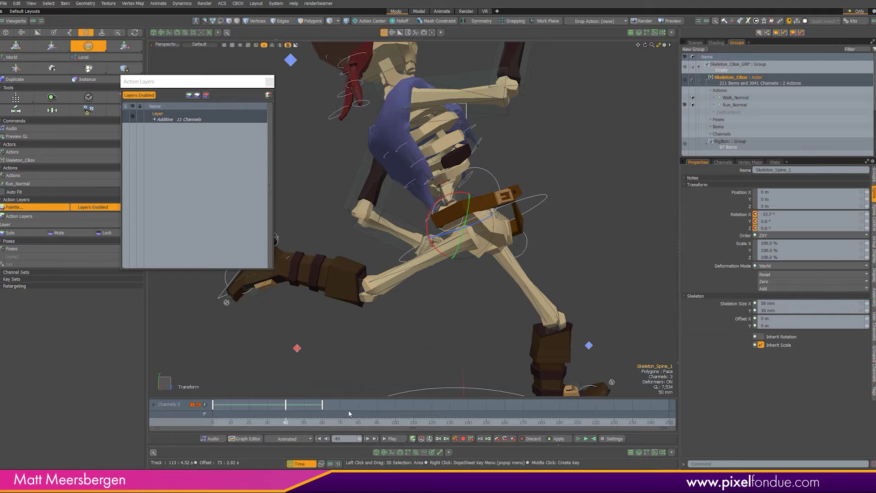
# - Rotate the Skeleton_Spine_1 joint to about 13° on X at frame 60
pyautogui.click(322, 423)
pyautogui.keyDown('ctrl'); pyautogui.keyDown('alt'); pyautogui.moveTo(438, 230); pyautogui.dragTo(471, 220); pyautogui.keyUp('alt'); pyautogui.keyUp('ctrl')
pyautogui.moveTo(475, 224)
pyautogui.keyDown('alt'); pyautogui.mouseDown()
pyautogui.moveTo(427, 237)
pyautogui.moveTo(500, 221)
pyautogui.moveTo(475, 232)
pyautogui.mouseUp(); pyautogui.keyUp('alt')
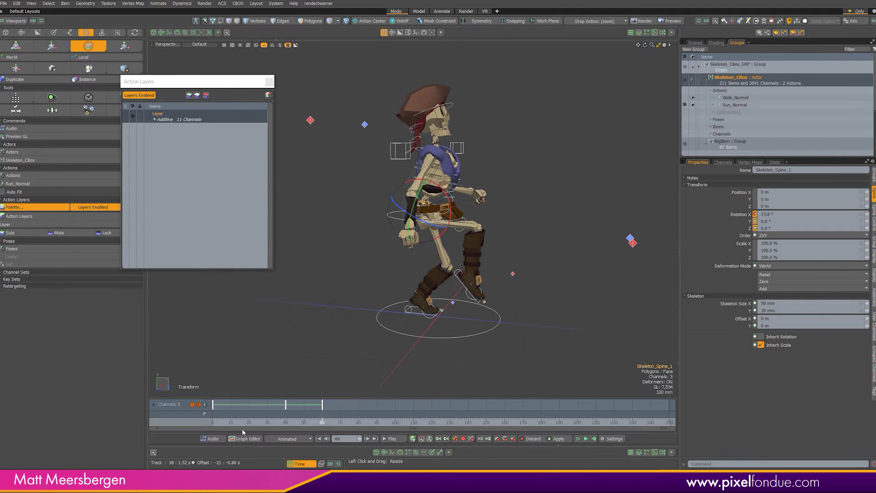
# - Play the layered run from frame 0 to review the pelvis and spine changes, and return to the start
pyautogui.moveTo(218, 422); pyautogui.dragTo(217, 422)
pyautogui.click(215, 422)
pyautogui.click(393, 440)
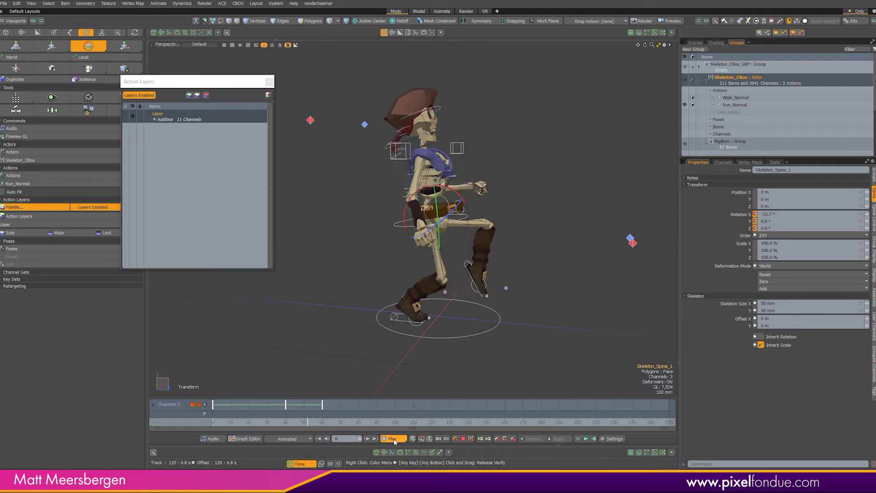
pyautogui.click(394, 440)
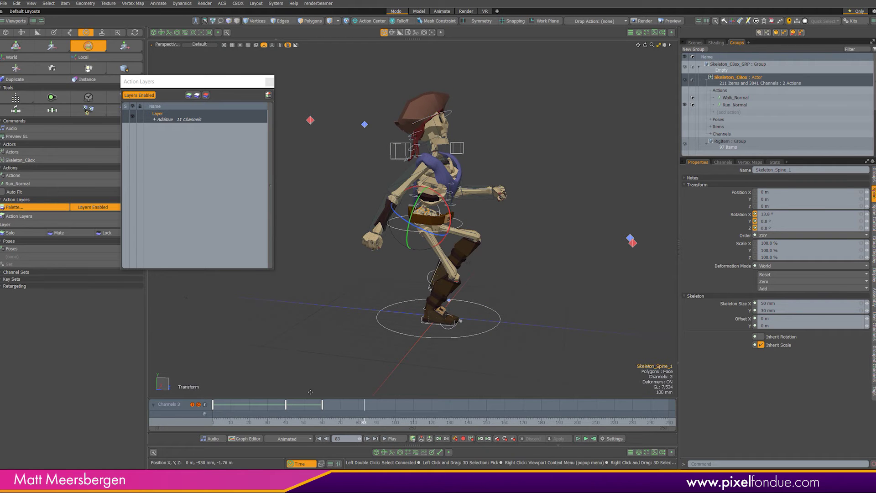
pyautogui.moveTo(274, 422); pyautogui.dragTo(157, 428)
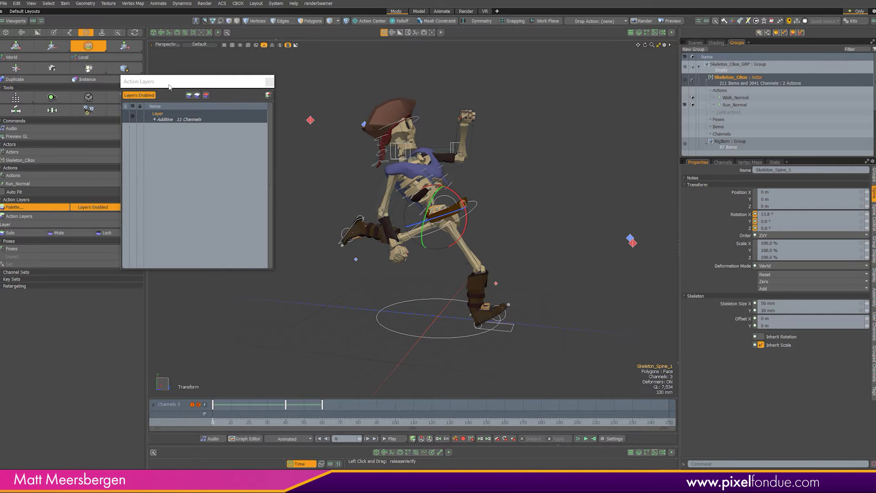
# - Add an override layer above the additive layer, mute the additive layer and drop the active Rotate tool
pyautogui.moveTo(179, 97); pyautogui.dragTo(196, 98)
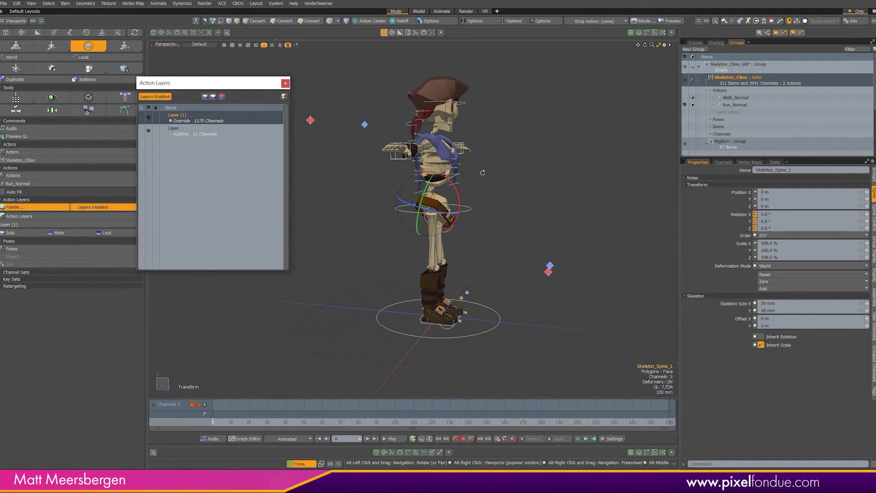
pyautogui.keyDown('alt'); pyautogui.moveTo(360, 185); pyautogui.dragTo(315, 194); pyautogui.keyUp('alt')
pyautogui.click(148, 130)
pyautogui.keyDown('alt'); pyautogui.moveTo(438, 157); pyautogui.dragTo(382, 162); pyautogui.keyUp('alt')
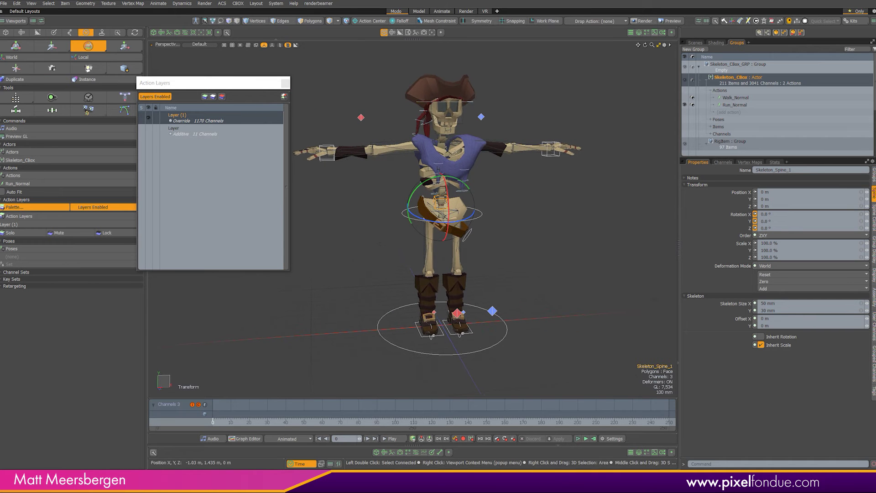
pyautogui.keyDown('alt'); pyautogui.moveTo(445, 202); pyautogui.dragTo(495, 209); pyautogui.keyUp('alt')
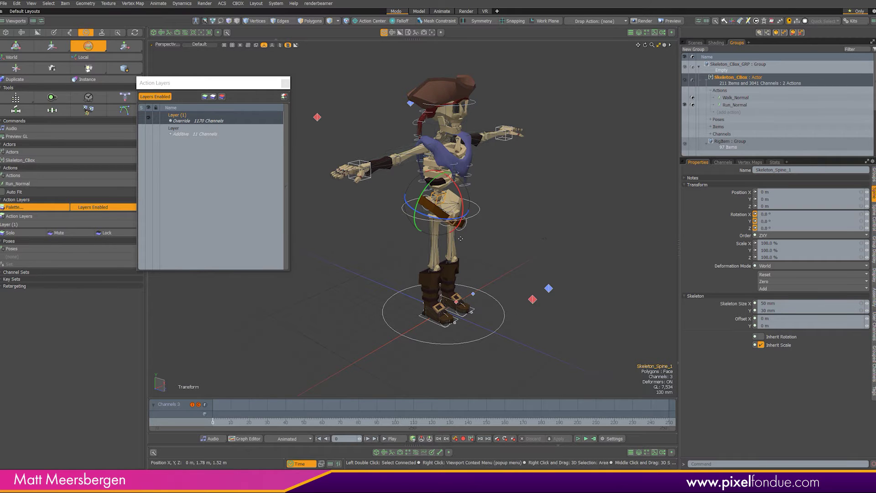
pyautogui.press('space')
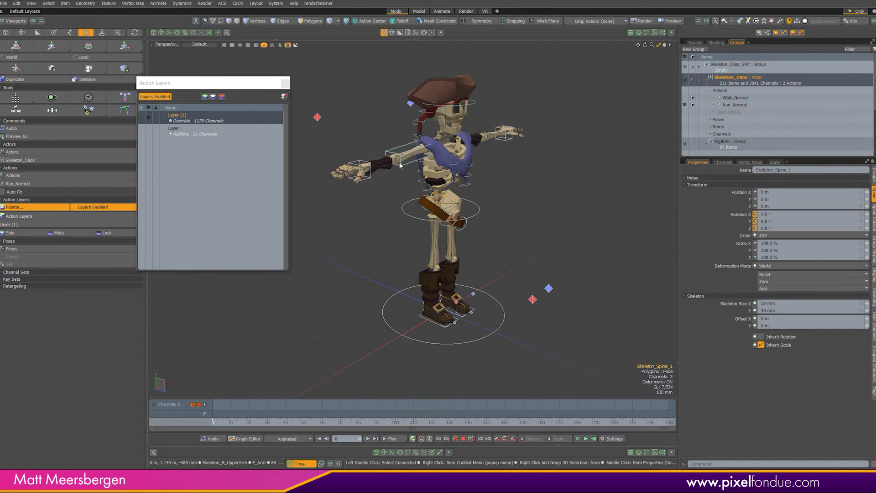
pyautogui.keyDown('alt'); pyautogui.moveTo(375, 200); pyautogui.dragTo(342, 191); pyautogui.keyUp('alt')
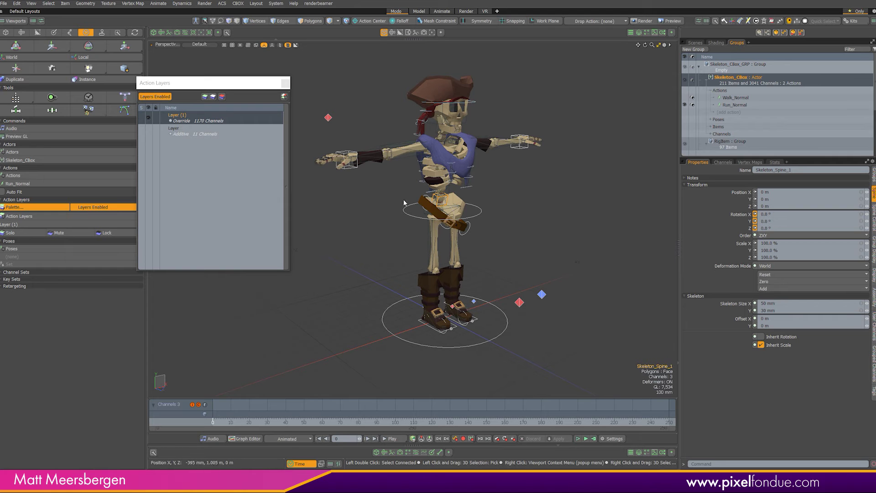
# - Expand the Items of the Skeleton_CBox actor and look through the rig items it contains
pyautogui.click(711, 127)
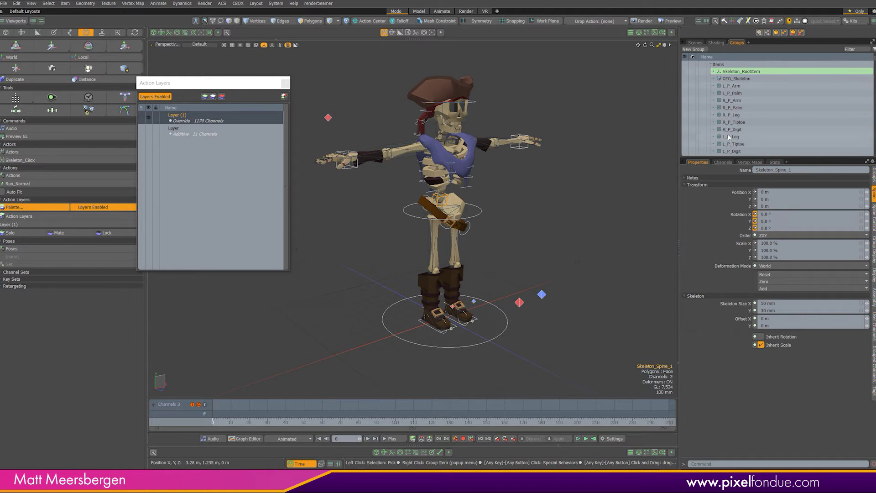
pyautogui.moveTo(874, 59); pyautogui.dragTo(866, 143)
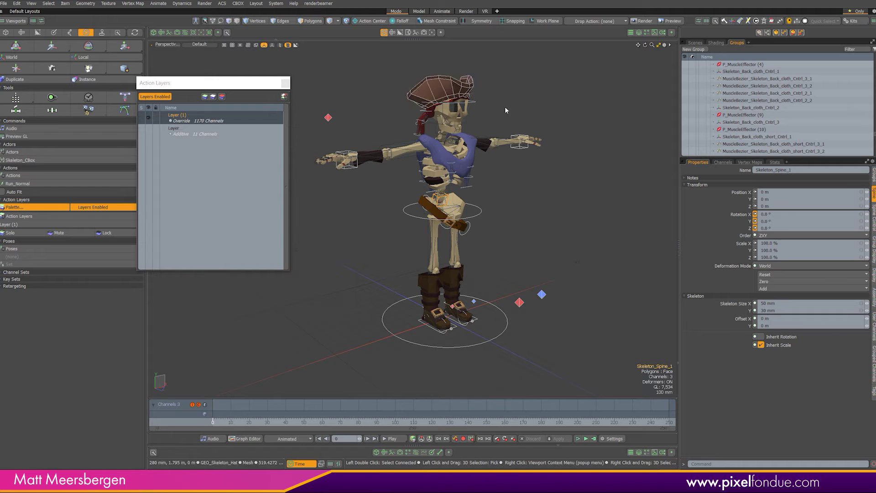
pyautogui.moveTo(874, 136); pyautogui.dragTo(871, 59)
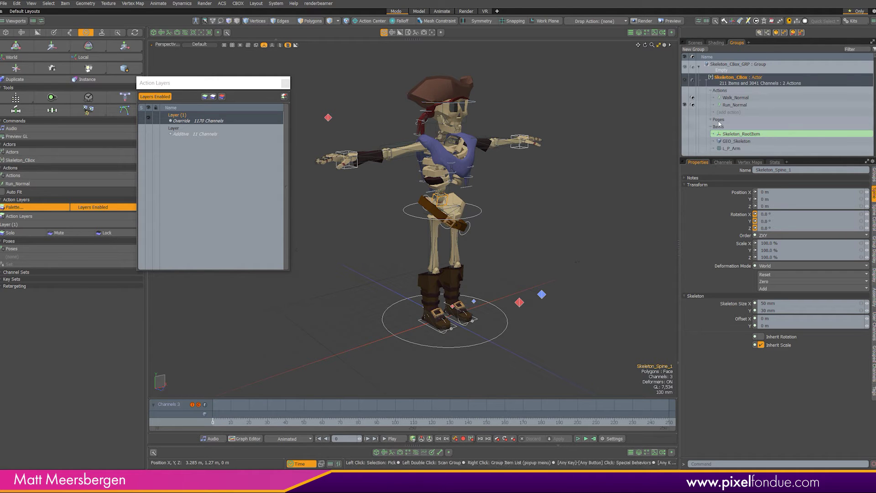
# - Select the rig hierarchy from the root control and check the Skeleton_CBox actor's options for adding items and channels
pyautogui.click(401, 339)
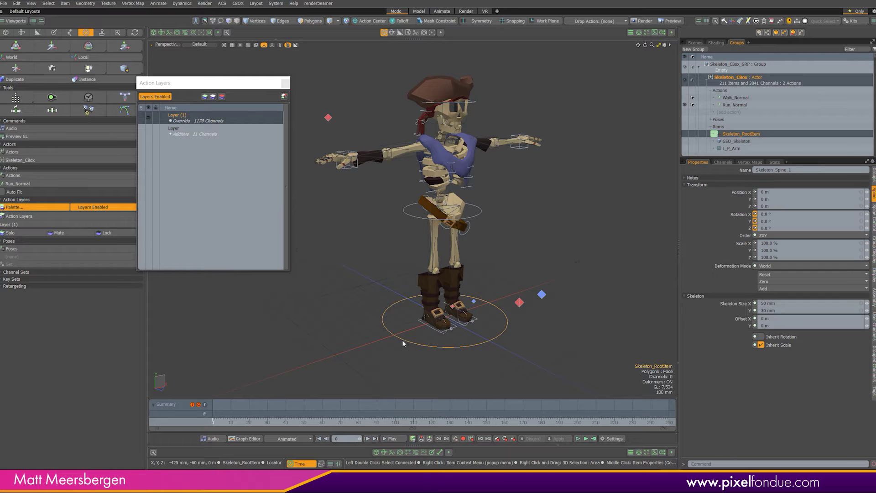
pyautogui.doubleClick(406, 347)
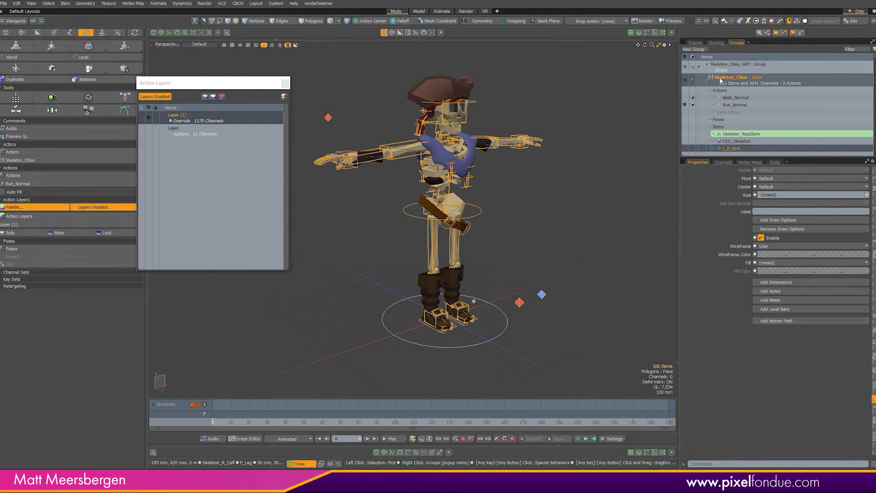
pyautogui.keyDown('ctrl'); pyautogui.click(769, 82); pyautogui.keyUp('ctrl')
pyautogui.click(749, 83)
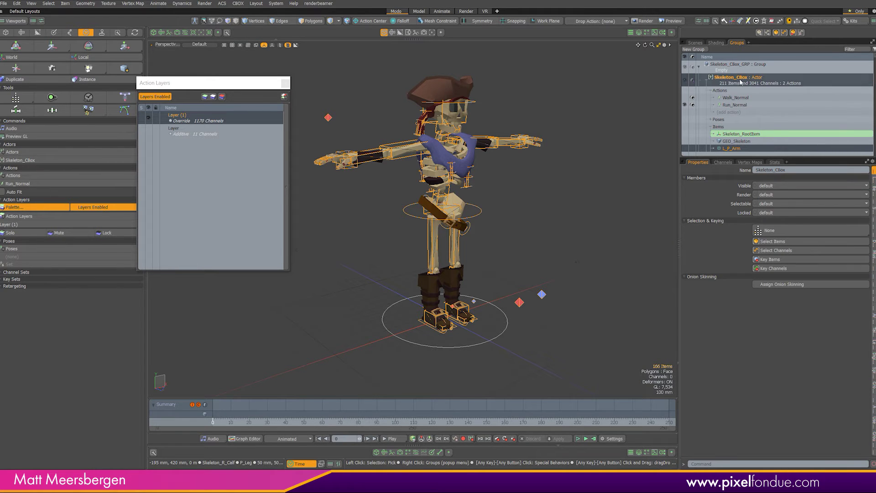
pyautogui.rightClick(742, 81)
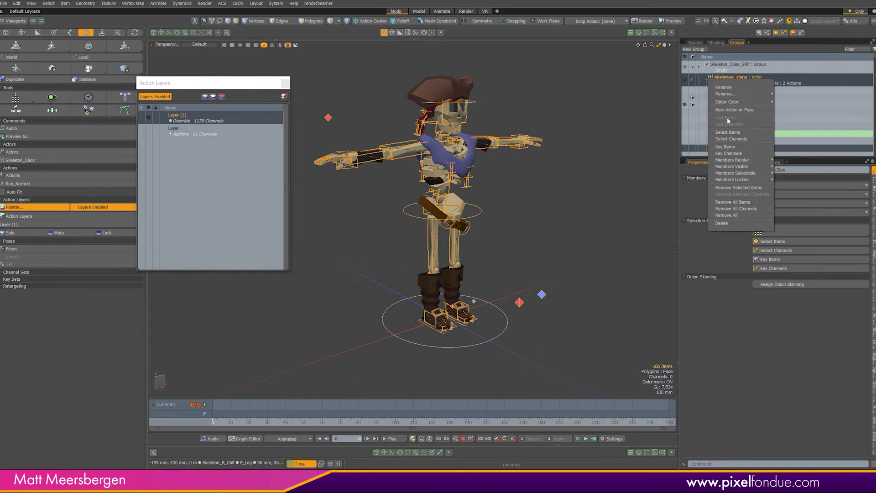
pyautogui.click(563, 219)
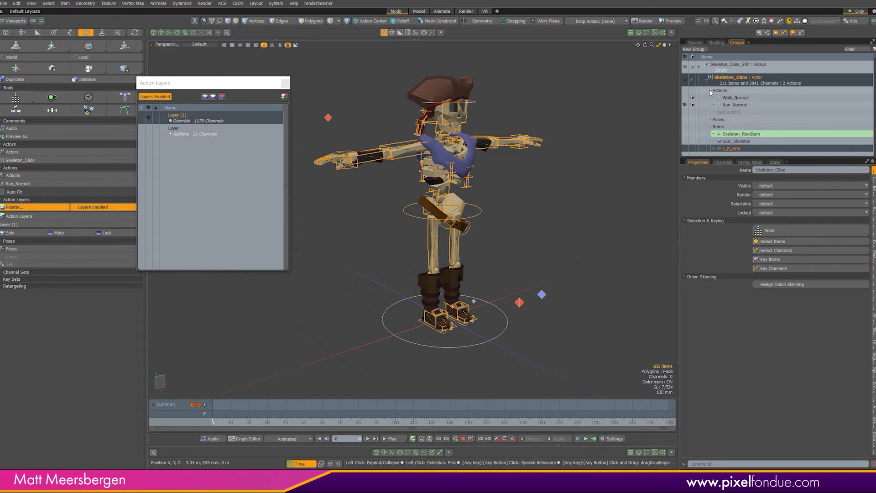
# - Collapse the Items of the Skeleton_CBox actor and look over the rig groups listed below it
pyautogui.click(712, 127)
pyautogui.click(710, 126)
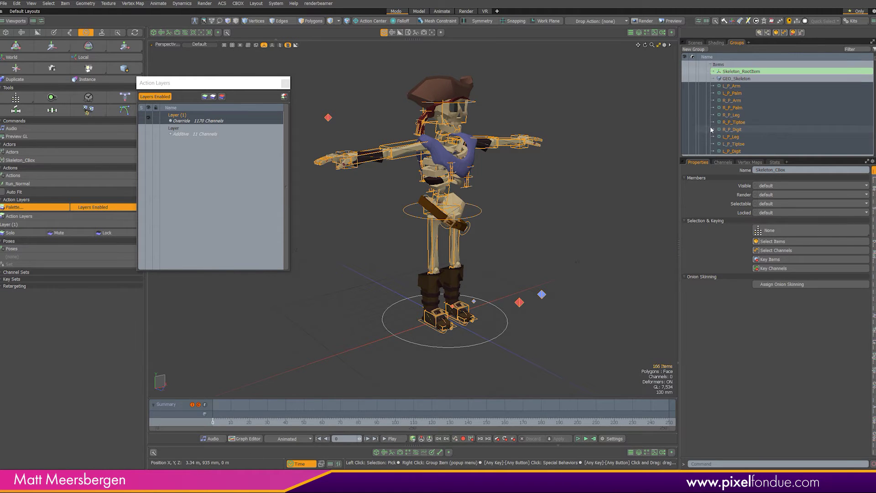
pyautogui.click(711, 65)
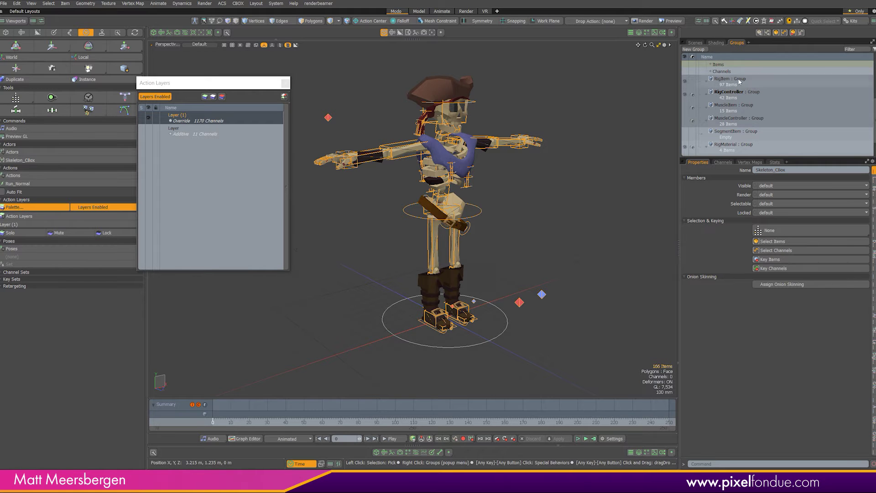
# - Select the skeleton's whole right arm hierarchy together with its hand IK goal and IK up vector
pyautogui.click(515, 193)
pyautogui.keyDown('alt'); pyautogui.moveTo(514, 193); pyautogui.dragTo(523, 194); pyautogui.keyUp('alt')
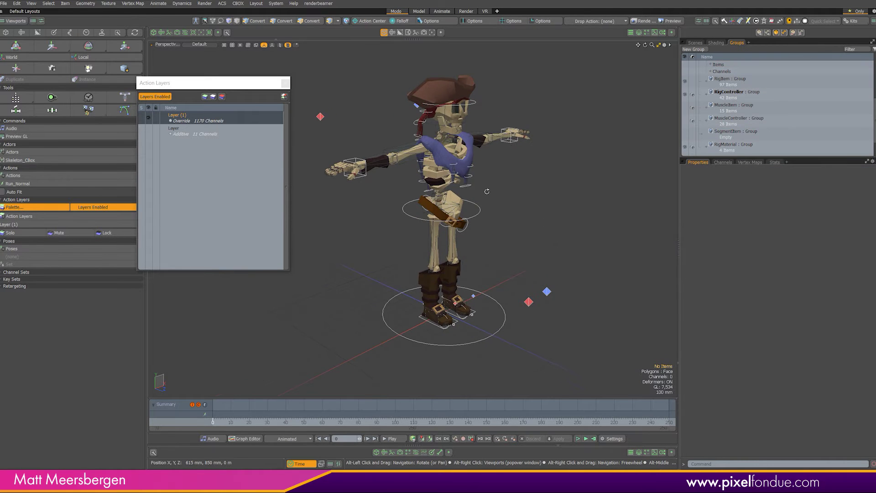
pyautogui.keyDown('alt'); pyautogui.keyDown('shift'); pyautogui.moveTo(434, 149); pyautogui.dragTo(547, 180); pyautogui.keyUp('shift'); pyautogui.keyUp('alt')
pyautogui.keyDown('alt'); pyautogui.moveTo(548, 180); pyautogui.dragTo(412, 184); pyautogui.keyUp('alt')
pyautogui.doubleClick(510, 182)
pyautogui.keyDown('alt'); pyautogui.keyDown('shift'); pyautogui.moveTo(412, 183); pyautogui.dragTo(382, 223); pyautogui.keyUp('shift'); pyautogui.keyUp('alt')
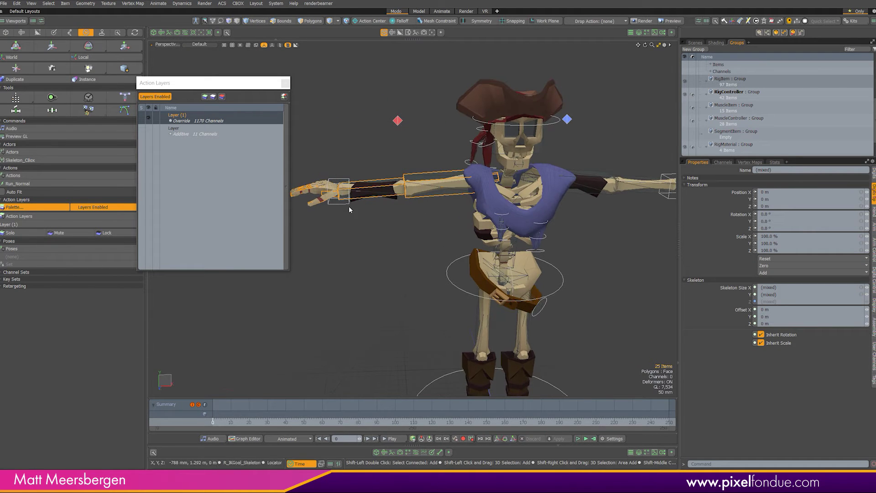
pyautogui.keyDown('shift'); pyautogui.click(330, 203); pyautogui.keyUp('shift')
pyautogui.keyDown('alt'); pyautogui.moveTo(371, 201); pyautogui.dragTo(401, 205); pyautogui.keyUp('alt')
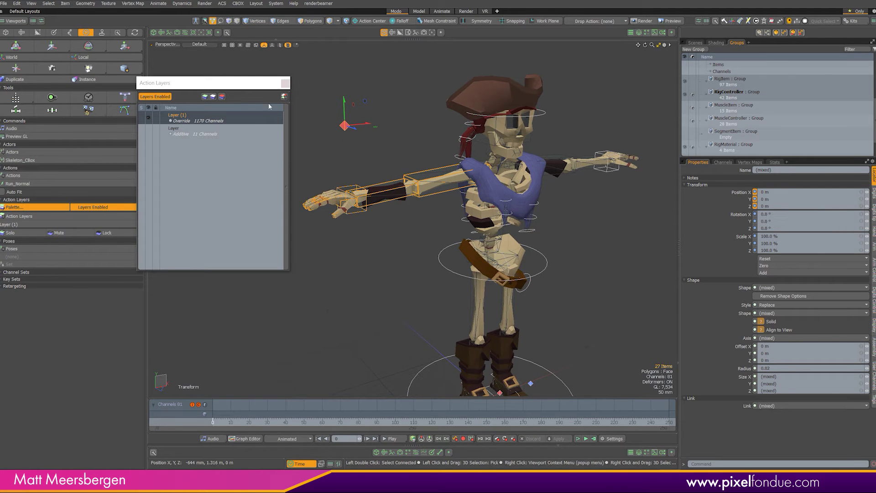
# - Mask the override layer to the selected right arm items and clear the layer's edits on all unmasked items
pyautogui.click(284, 97)
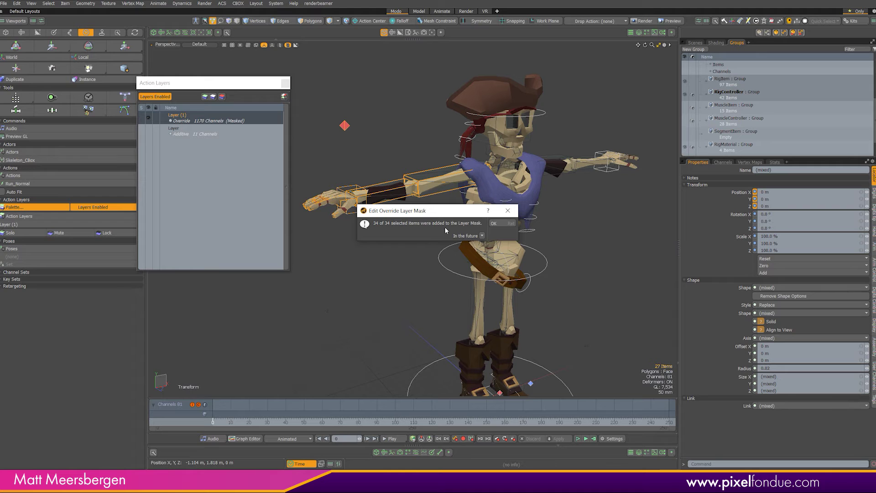
pyautogui.click(494, 223)
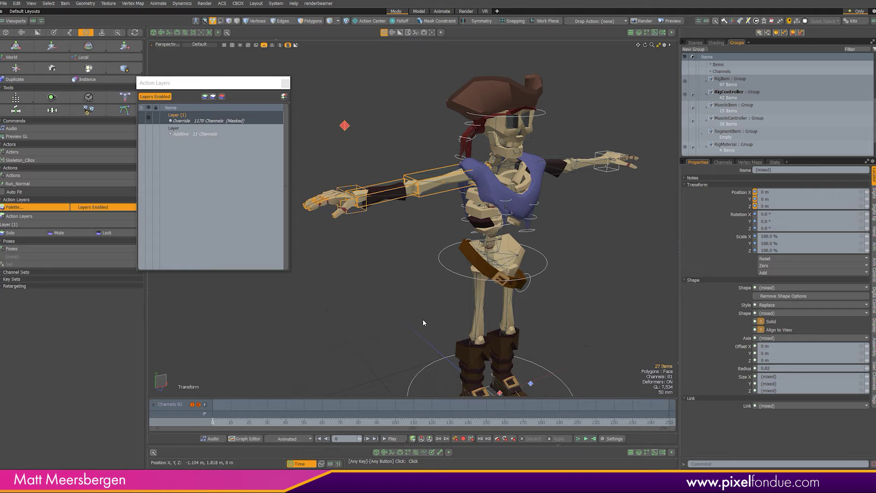
pyautogui.click(424, 319)
pyautogui.moveTo(412, 210); pyautogui.dragTo(388, 276)
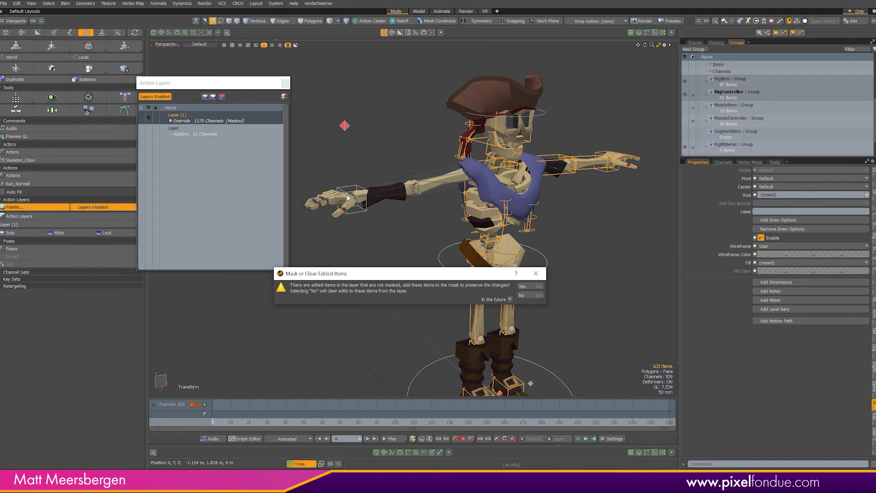
pyautogui.click(530, 296)
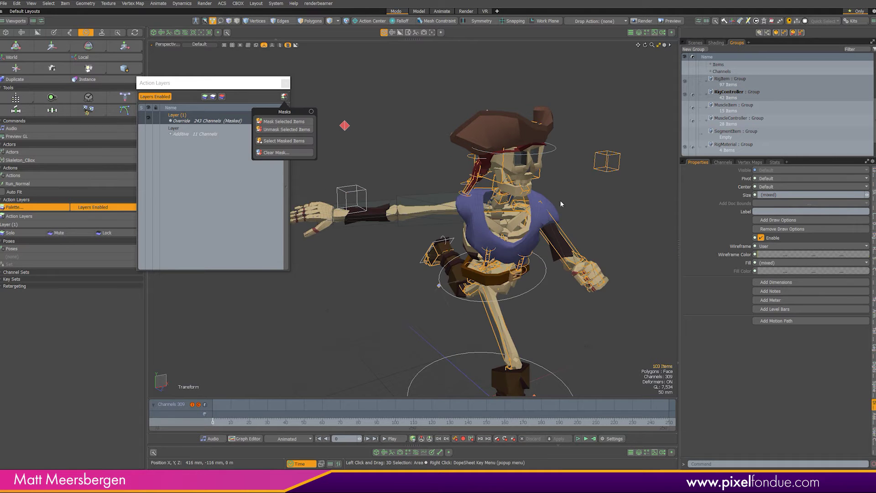
# - Examine the masked override on the right arm from several angles and around frame 0 of the run
pyautogui.keyDown('ctrl'); pyautogui.keyDown('alt'); pyautogui.moveTo(465, 220); pyautogui.dragTo(427, 193); pyautogui.keyUp('alt'); pyautogui.keyUp('ctrl')
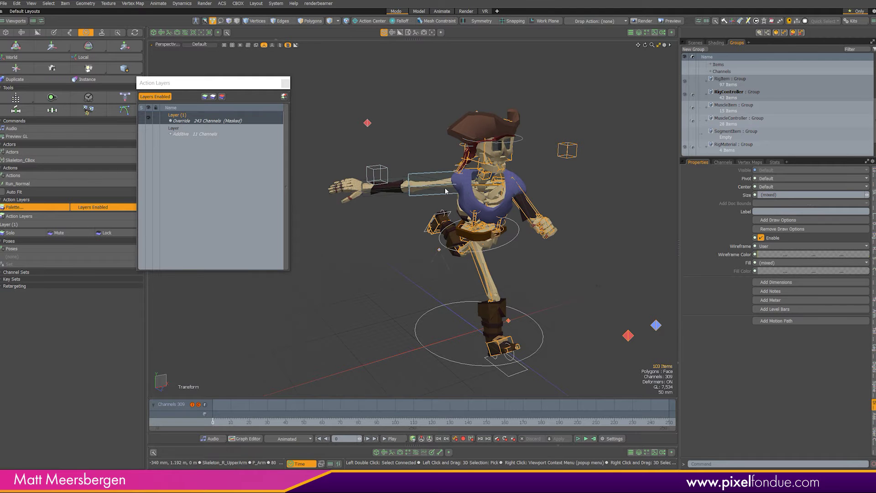
pyautogui.moveTo(215, 406)
pyautogui.mouseDown()
pyautogui.moveTo(252, 406)
pyautogui.moveTo(213, 406)
pyautogui.mouseUp()
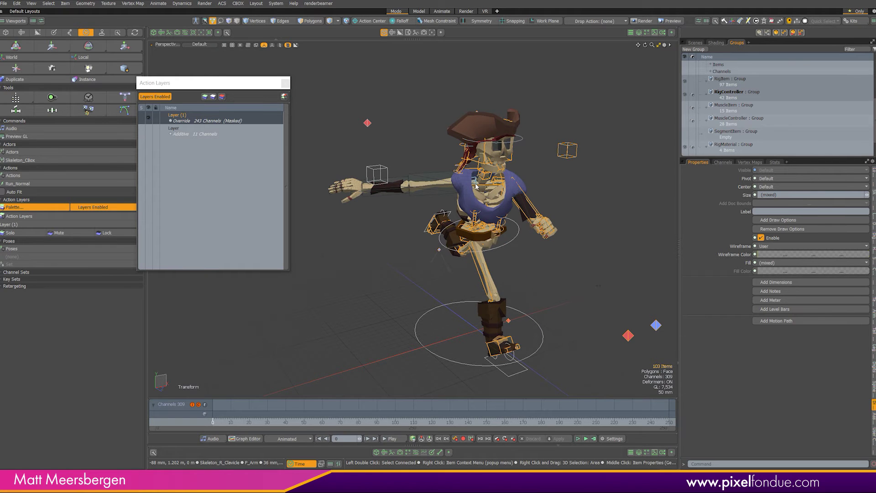
pyautogui.keyDown('ctrl'); pyautogui.keyDown('alt'); pyautogui.moveTo(479, 173); pyautogui.dragTo(538, 176); pyautogui.keyUp('alt'); pyautogui.keyUp('ctrl')
pyautogui.keyDown('alt'); pyautogui.moveTo(539, 176); pyautogui.dragTo(581, 149); pyautogui.keyUp('alt')
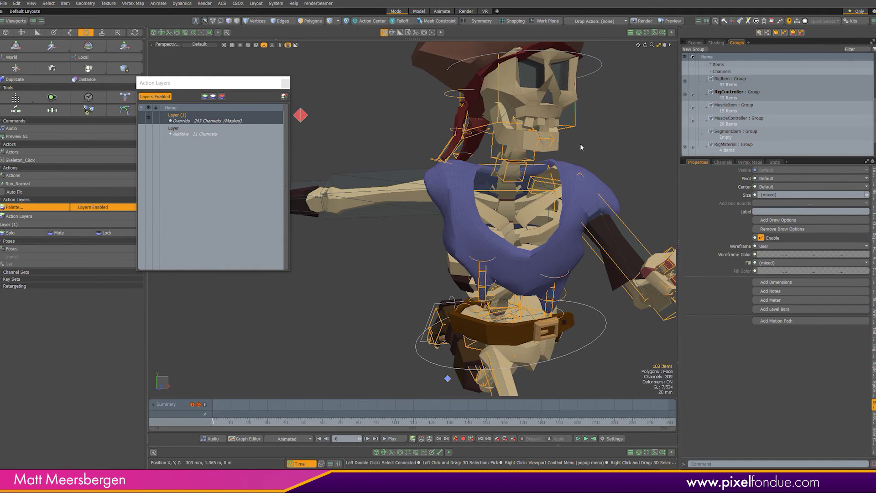
pyautogui.click(581, 146)
pyautogui.click(540, 166)
pyautogui.keyDown('ctrl'); pyautogui.keyDown('alt'); pyautogui.moveTo(410, 256); pyautogui.dragTo(223, 389); pyautogui.keyUp('alt'); pyautogui.keyUp('ctrl')
pyautogui.moveTo(217, 421)
pyautogui.mouseDown()
pyautogui.moveTo(236, 421)
pyautogui.moveTo(213, 420)
pyautogui.mouseUp()
# - Select the right hand's IK goal and set the right arm's IK/FK Blend to 100%
pyautogui.keyDown('alt'); pyautogui.moveTo(470, 219); pyautogui.dragTo(421, 209); pyautogui.keyUp('alt')
pyautogui.click(408, 204)
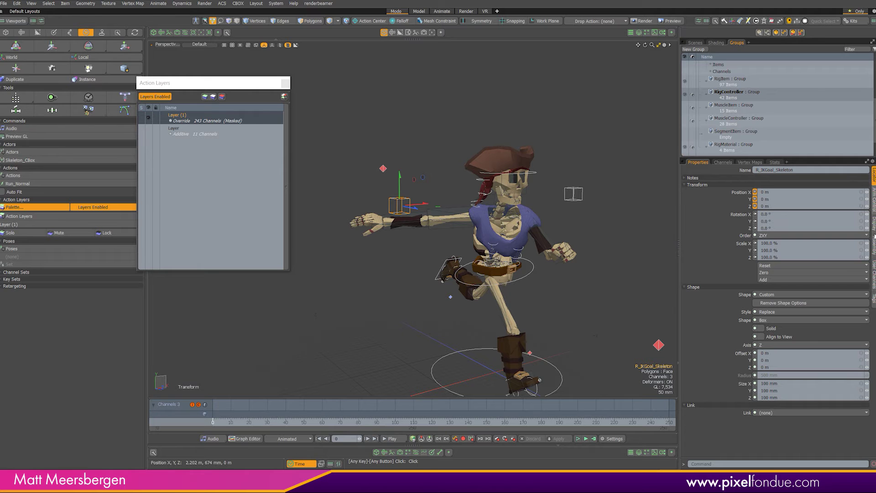
pyautogui.click(874, 201)
pyautogui.click(823, 269)
# - Move and rotate the right hand's IK goal so the hand is raised in front of the head
pyautogui.keyDown('alt'); pyautogui.moveTo(634, 239); pyautogui.dragTo(561, 212); pyautogui.keyUp('alt')
pyautogui.press('e')
pyautogui.keyDown('alt'); pyautogui.moveTo(556, 214); pyautogui.dragTo(482, 210); pyautogui.keyUp('alt')
pyautogui.press('space')
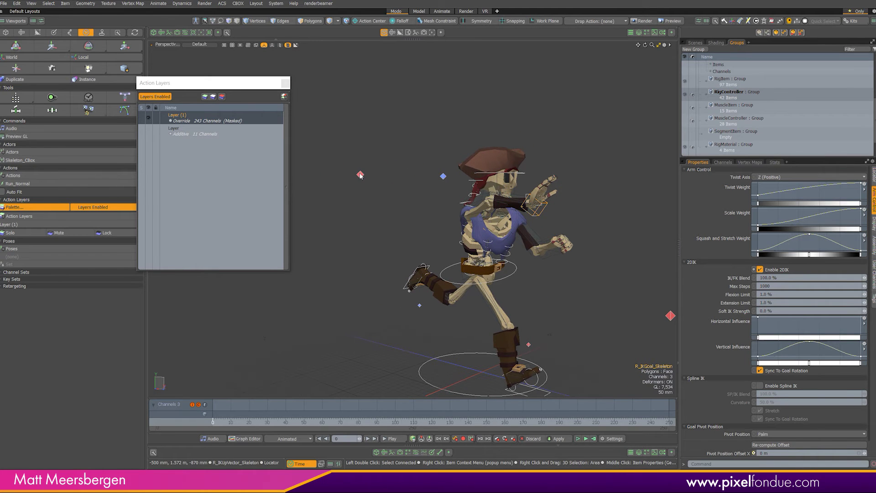
# - Move the right arm's IK up vector lower behind the skeleton to drop the elbow
pyautogui.keyDown('alt'); pyautogui.moveTo(369, 208); pyautogui.dragTo(357, 206); pyautogui.keyUp('alt')
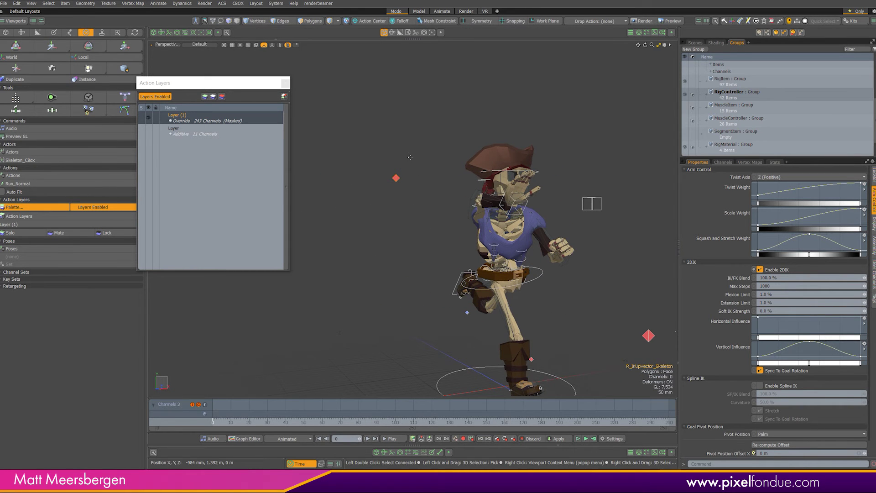
pyautogui.keyDown('alt'); pyautogui.moveTo(417, 200); pyautogui.dragTo(404, 172); pyautogui.keyUp('alt')
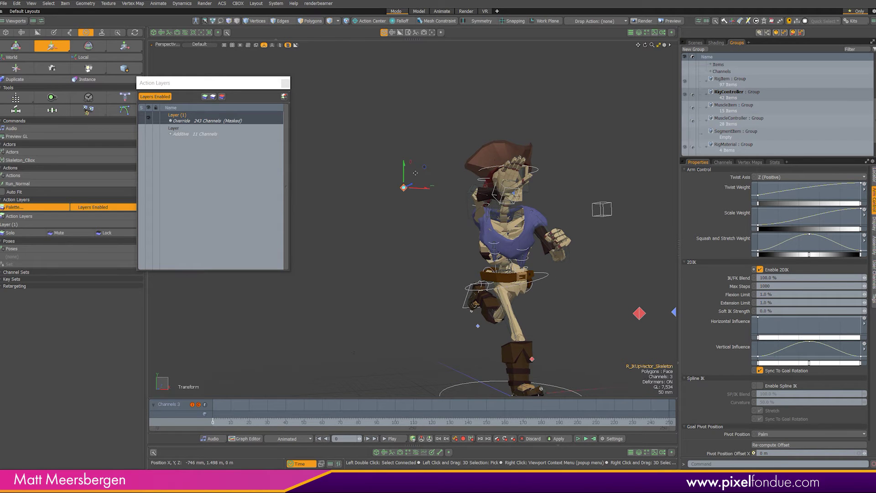
pyautogui.keyDown('alt'); pyautogui.moveTo(470, 192); pyautogui.dragTo(526, 173); pyautogui.keyUp('alt')
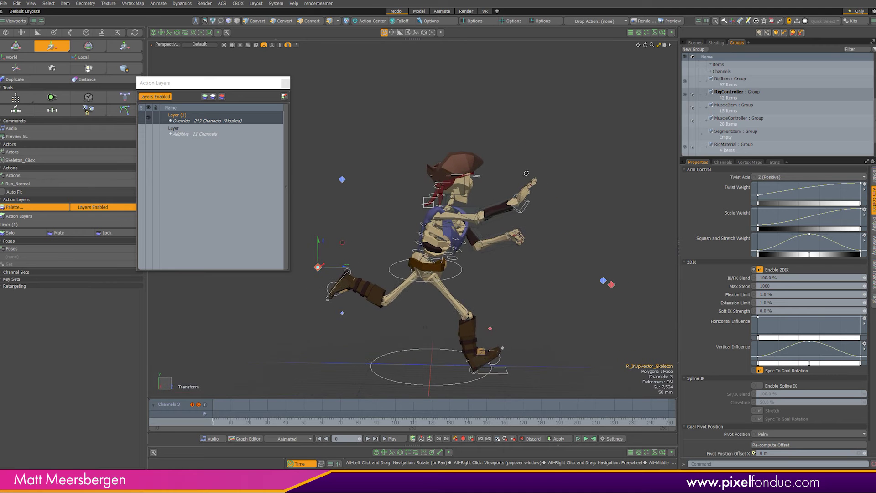
# - Scrub the run to frame 24 to check the arm pose, return to frame 0 and reselect the right hand's IK goal
pyautogui.moveTo(213, 416); pyautogui.dragTo(256, 418)
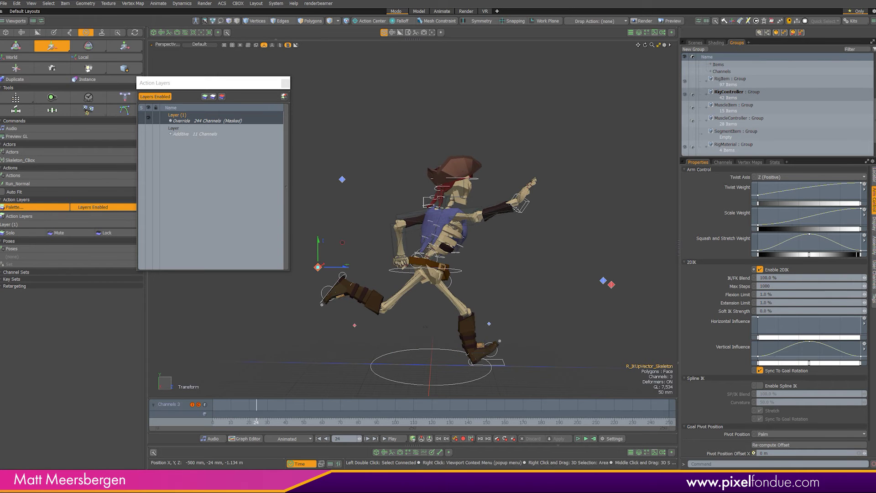
pyautogui.keyDown('alt'); pyautogui.moveTo(532, 229); pyautogui.dragTo(368, 277); pyautogui.keyUp('alt')
pyautogui.moveTo(229, 418); pyautogui.dragTo(212, 417)
pyautogui.press('space')
pyautogui.press('q')
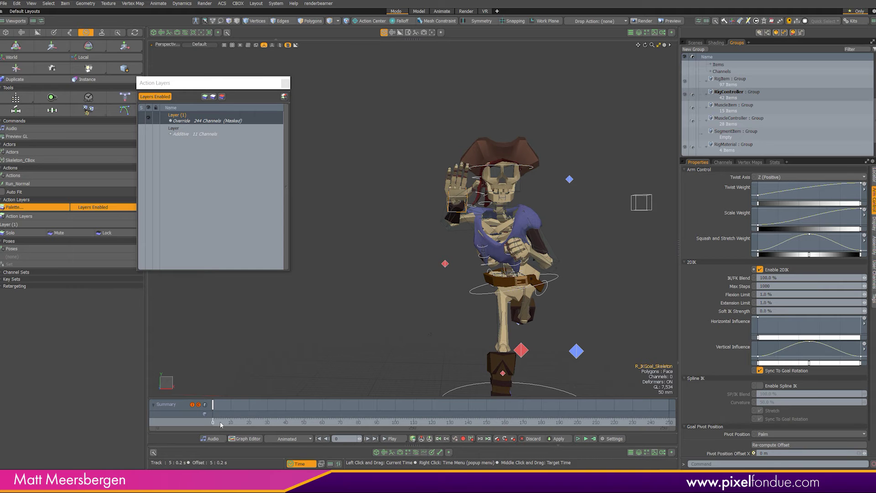
# - Shift the right hand's IK goal slightly at frame 8 to key a small hand movement over the run
pyautogui.scroll(2, 511, 208)
pyautogui.keyDown('alt'); pyautogui.keyDown('shift'); pyautogui.moveTo(511, 208); pyautogui.dragTo(499, 148); pyautogui.keyUp('shift'); pyautogui.keyUp('alt')
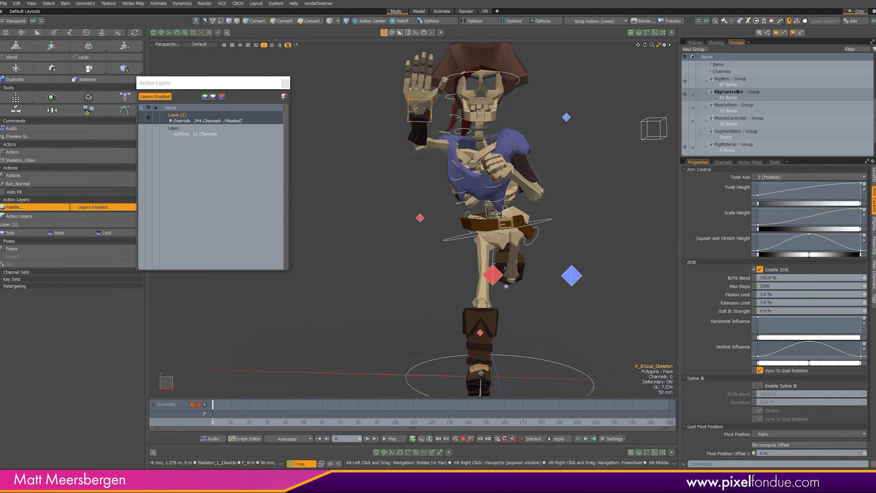
pyautogui.scroll(-2, 503, 205)
pyautogui.moveTo(219, 425); pyautogui.dragTo(225, 425)
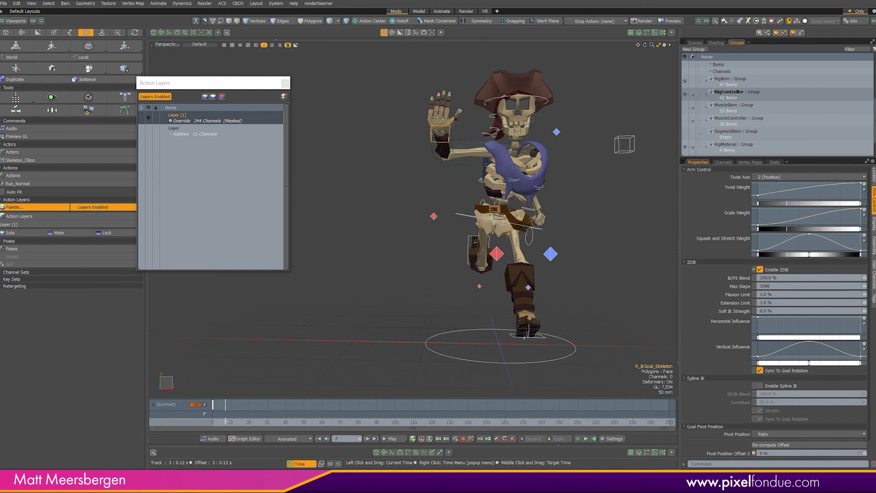
pyautogui.keyDown('alt'); pyautogui.moveTo(429, 234); pyautogui.dragTo(524, 227); pyautogui.keyUp('alt')
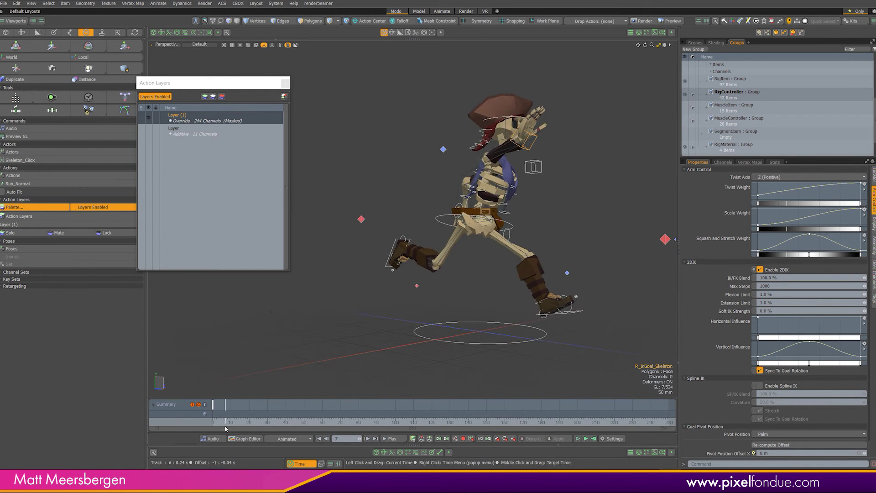
pyautogui.moveTo(225, 424); pyautogui.dragTo(228, 423)
pyautogui.keyDown('alt'); pyautogui.moveTo(486, 270); pyautogui.dragTo(431, 265); pyautogui.keyUp('alt')
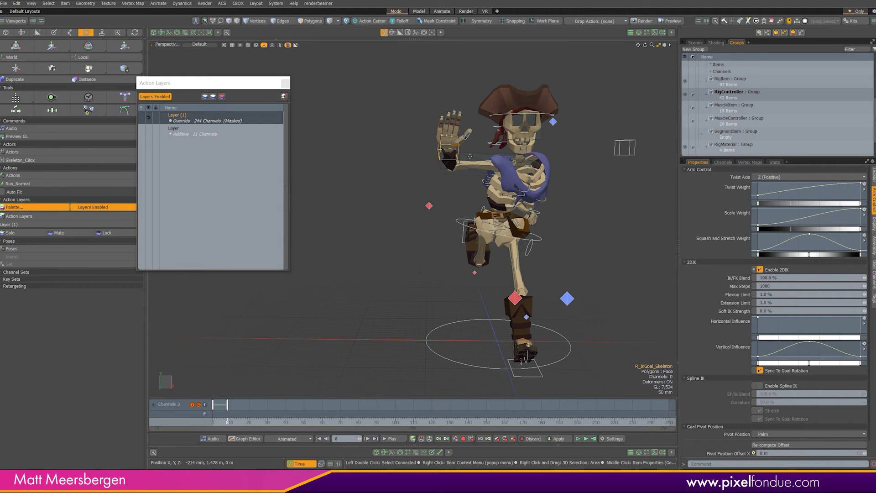
pyautogui.keyDown('alt'); pyautogui.moveTo(470, 156); pyautogui.dragTo(470, 123); pyautogui.keyUp('alt')
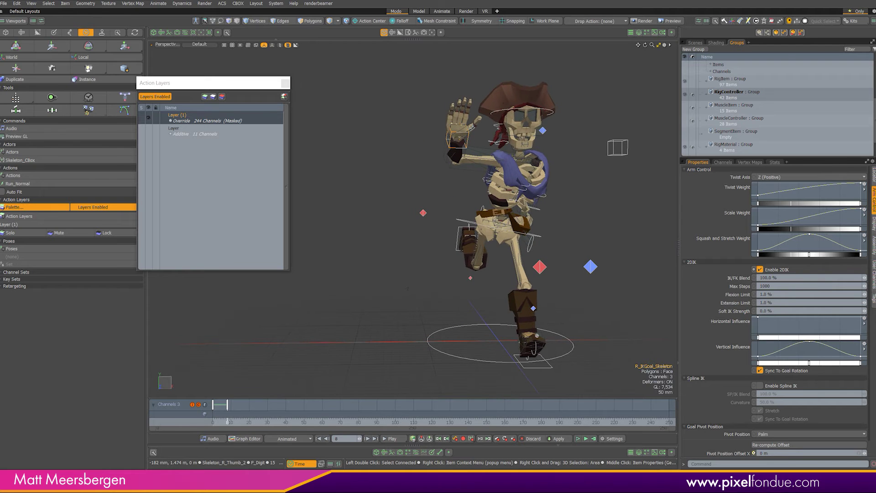
pyautogui.press('y')
pyautogui.moveTo(423, 154); pyautogui.dragTo(413, 225)
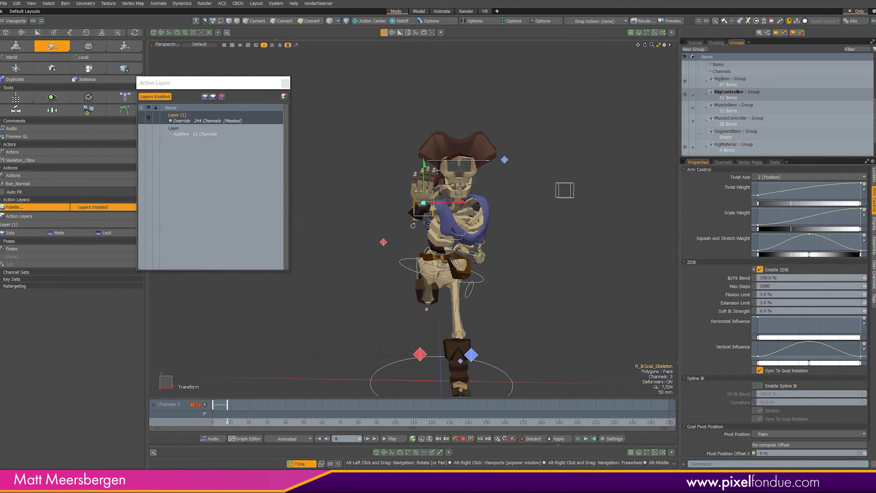
pyautogui.moveTo(227, 420); pyautogui.dragTo(227, 422)
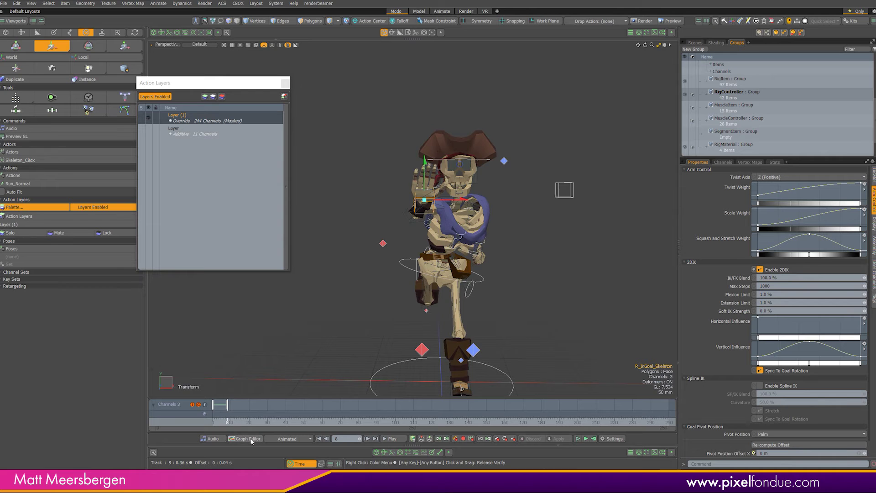
# - Open the Graph Editor and paste the frame 0 position keys of the right hand's IK goal at frame 16
pyautogui.click(249, 438)
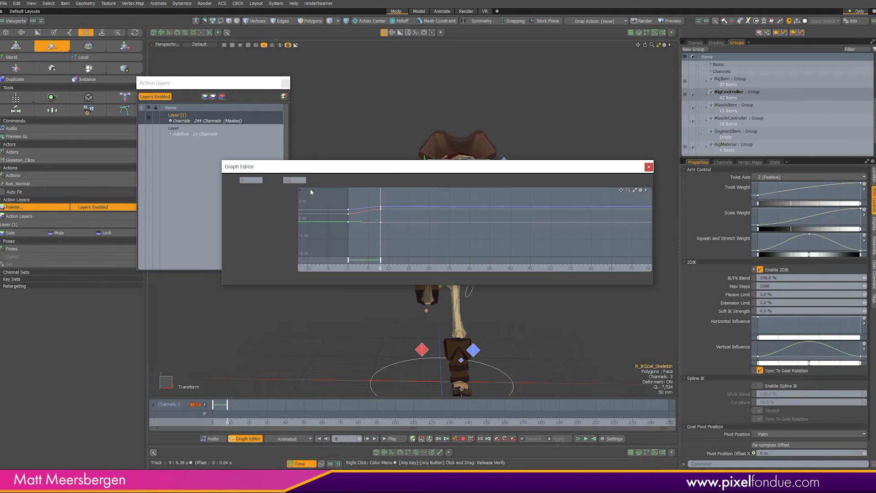
pyautogui.moveTo(394, 167); pyautogui.dragTo(363, 175)
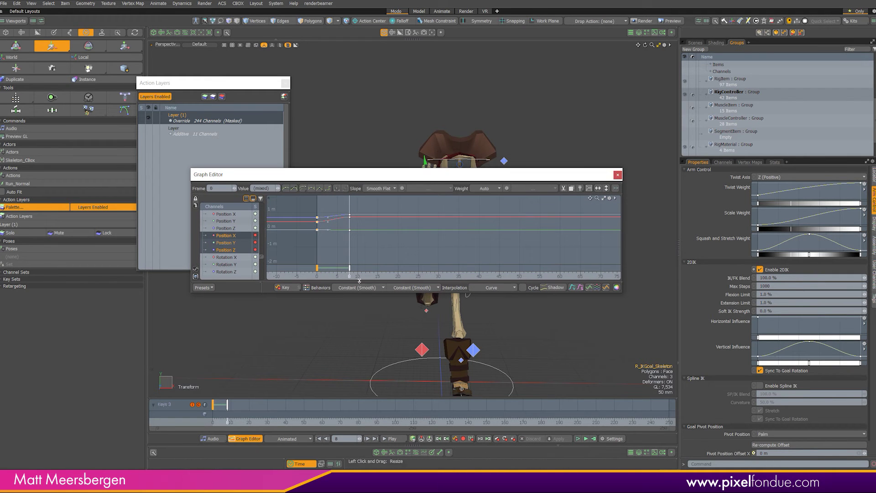
pyautogui.click(376, 277)
pyautogui.moveTo(378, 277); pyautogui.dragTo(382, 277)
pyautogui.hotkey('ctrl', 'v')
# - Set the outgoing behavior of the right hand IK goal's position channels to Repeat and move the Graph Editor out of the way
pyautogui.moveTo(465, 172); pyautogui.dragTo(778, 29)
pyautogui.keyDown('alt'); pyautogui.moveTo(566, 190); pyautogui.dragTo(657, 173); pyautogui.keyUp('alt')
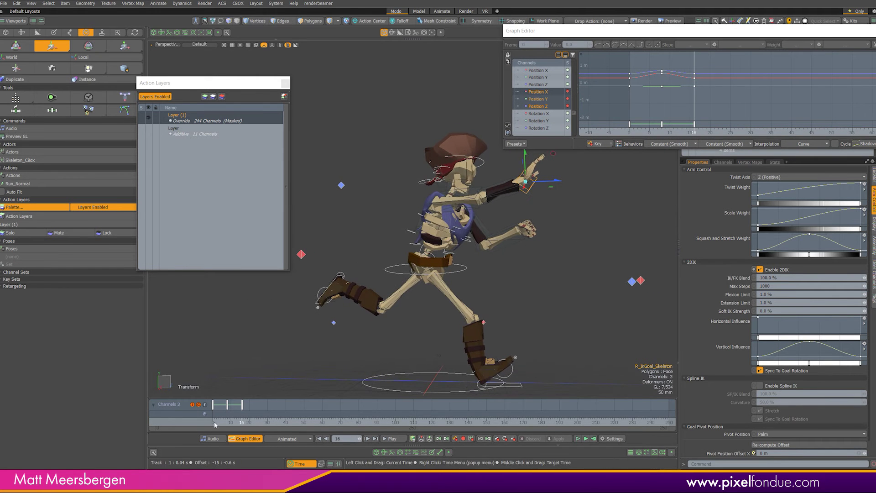
pyautogui.click(204, 423)
pyautogui.click(241, 424)
pyautogui.click(727, 145)
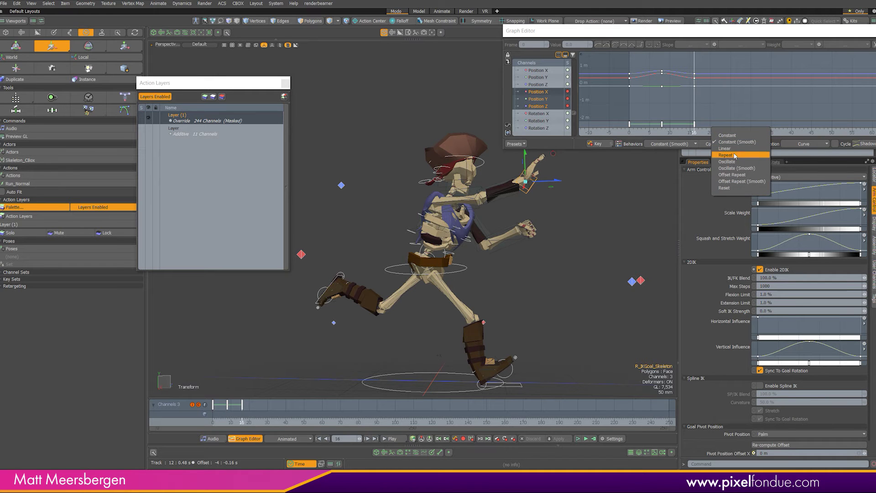
pyautogui.click(738, 149)
pyautogui.click(735, 144)
pyautogui.click(735, 151)
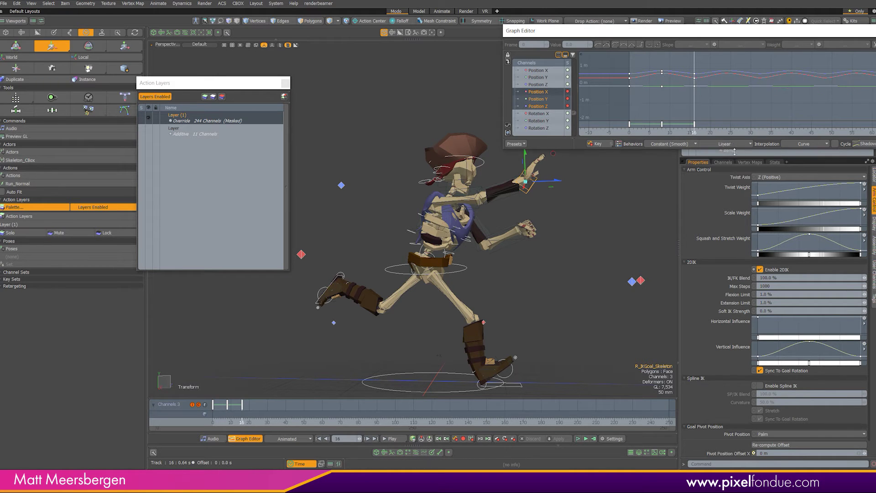
pyautogui.click(624, 44)
pyautogui.moveTo(672, 34); pyautogui.dragTo(875, 35)
# - Play the run from frame 0 and examine the right hand's motion from the front and side
pyautogui.moveTo(225, 423); pyautogui.dragTo(213, 422)
pyautogui.keyDown('alt'); pyautogui.moveTo(438, 273); pyautogui.dragTo(344, 287); pyautogui.keyUp('alt')
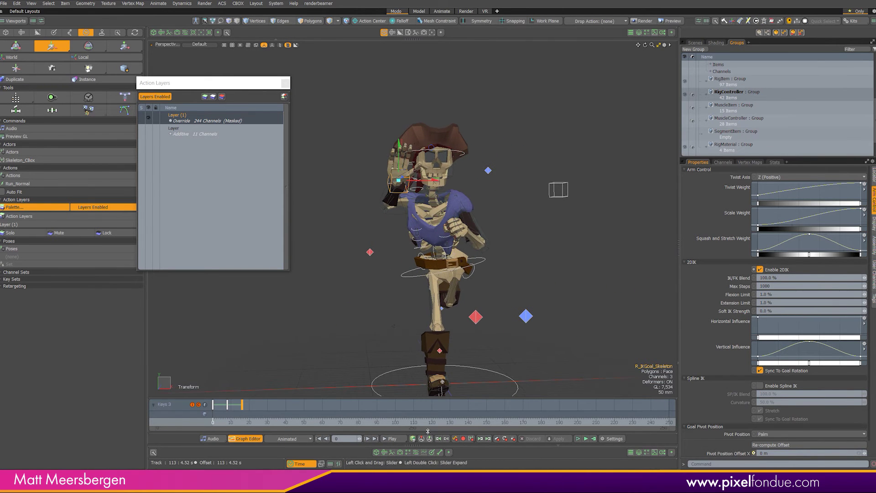
pyautogui.click(391, 438)
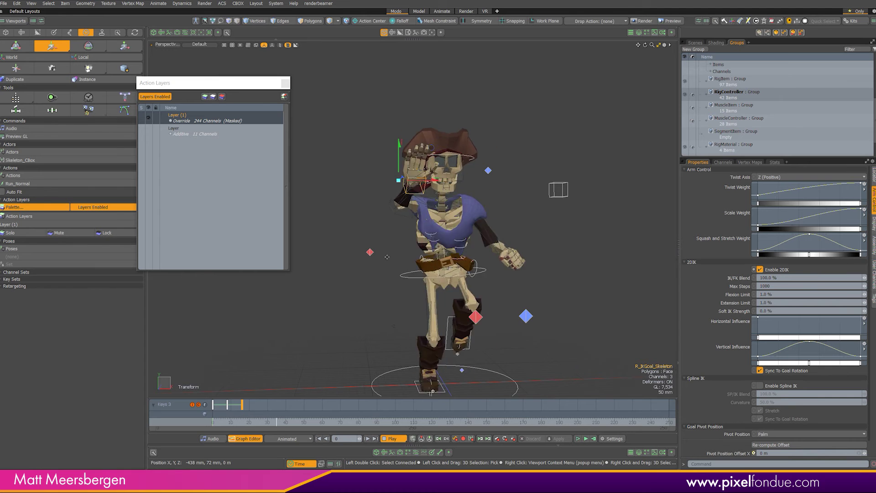
pyautogui.keyDown('alt'); pyautogui.moveTo(430, 245); pyautogui.dragTo(500, 271); pyautogui.keyUp('alt')
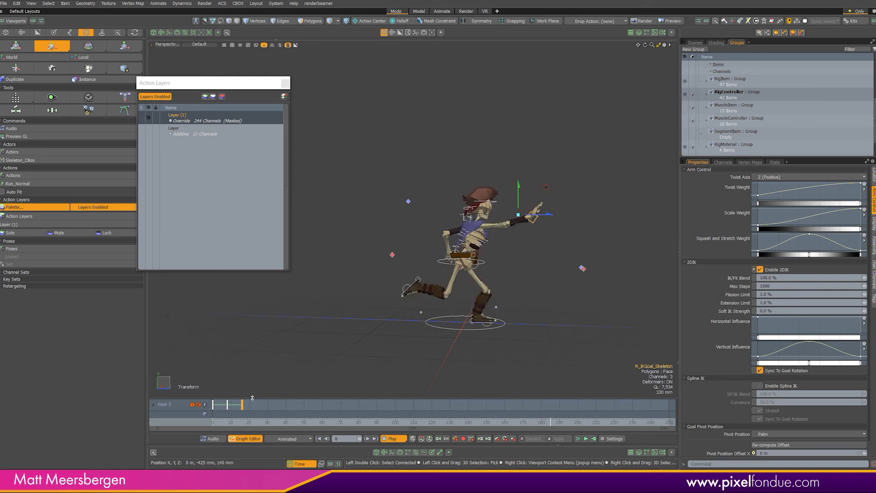
pyautogui.keyDown('alt'); pyautogui.moveTo(502, 225); pyautogui.dragTo(485, 235); pyautogui.keyUp('alt')
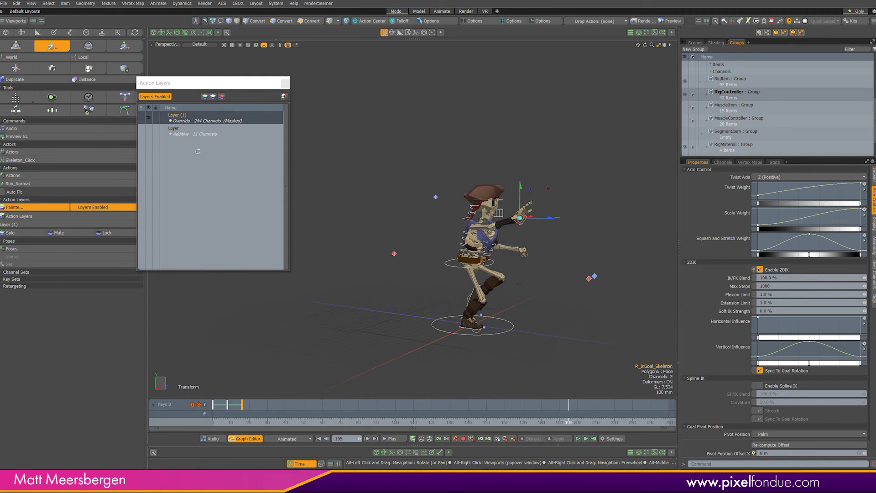
# - Compare the run with the masked override layer muted and unmuted by playing each version from frame 0
pyautogui.click(148, 117)
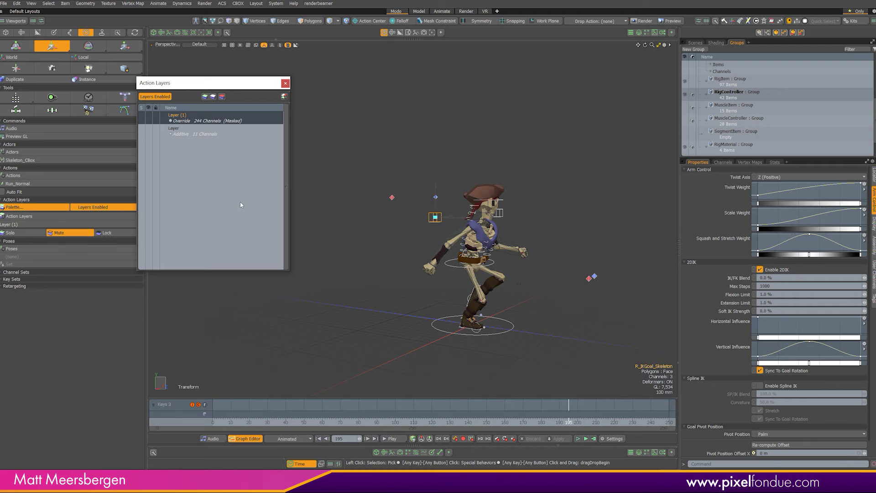
pyautogui.keyDown('alt'); pyautogui.moveTo(450, 233); pyautogui.dragTo(475, 228); pyautogui.keyUp('alt')
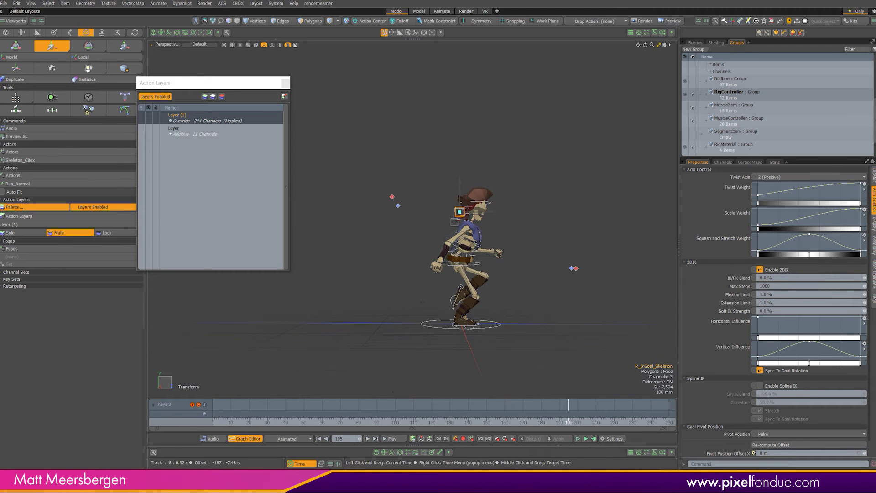
pyautogui.click(390, 438)
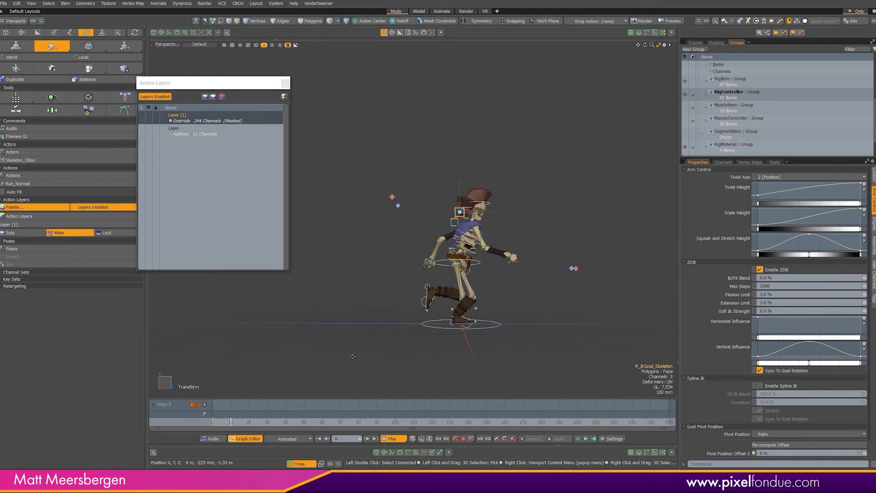
pyautogui.click(393, 440)
pyautogui.moveTo(227, 421); pyautogui.dragTo(172, 419)
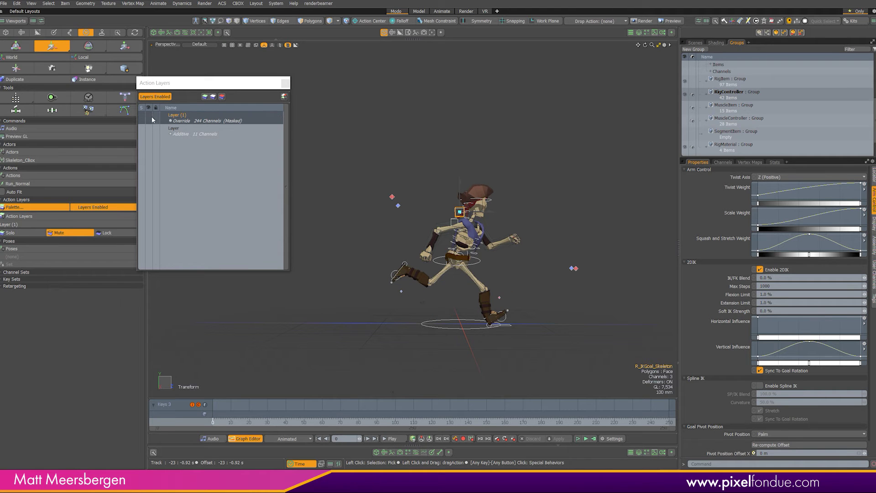
pyautogui.click(149, 117)
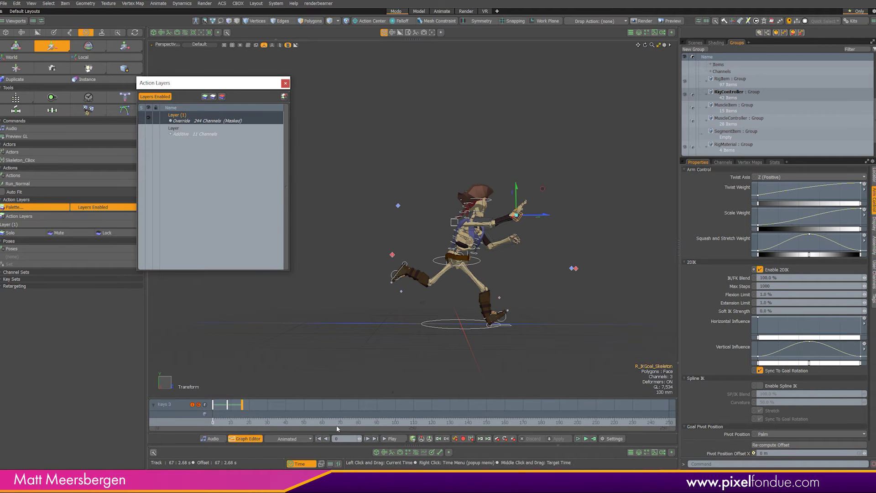
pyautogui.click(392, 438)
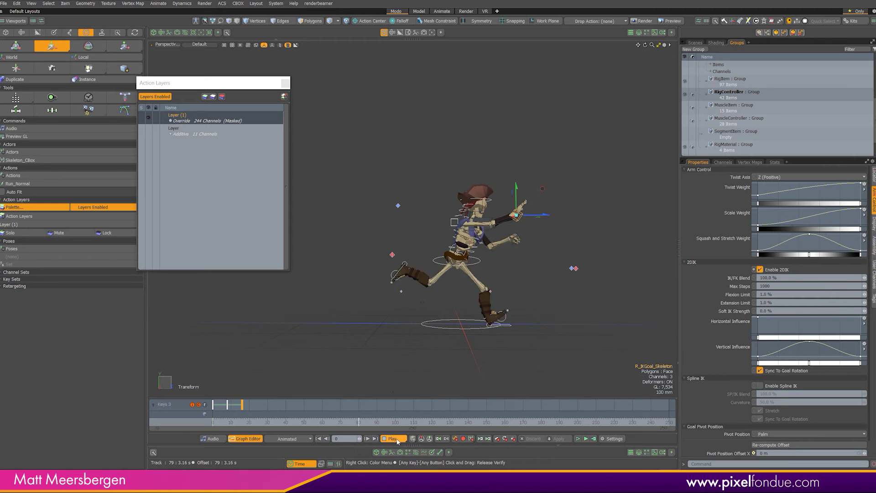
pyautogui.click(396, 441)
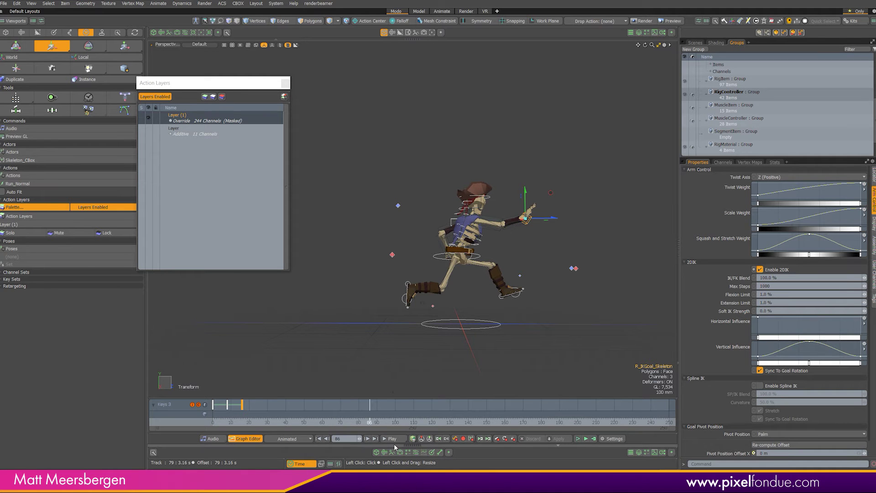
# - Unmute the Additive layer and pull the right hand's IK goal back toward the body at frames 0 and 8
pyautogui.click(149, 131)
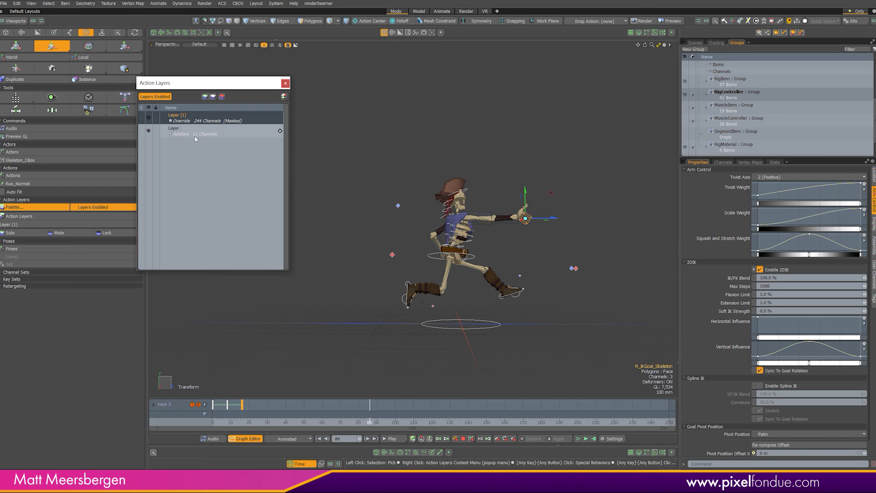
pyautogui.moveTo(224, 423); pyautogui.dragTo(212, 422)
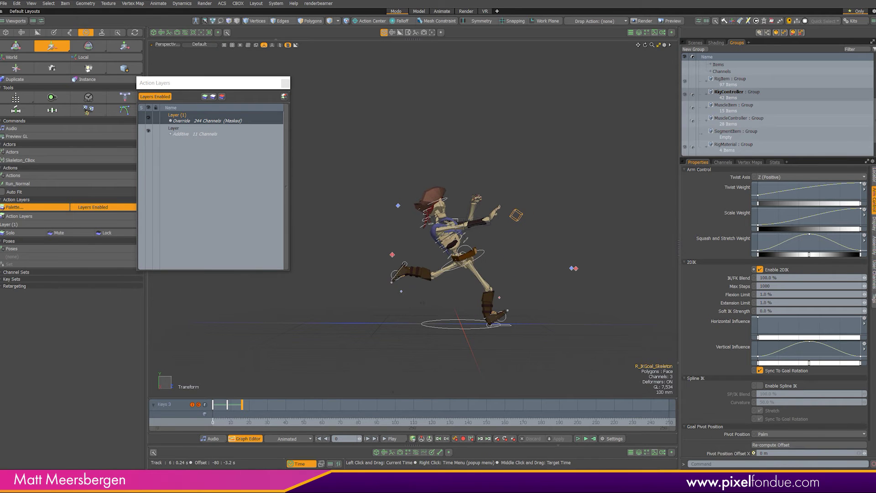
pyautogui.press('space')
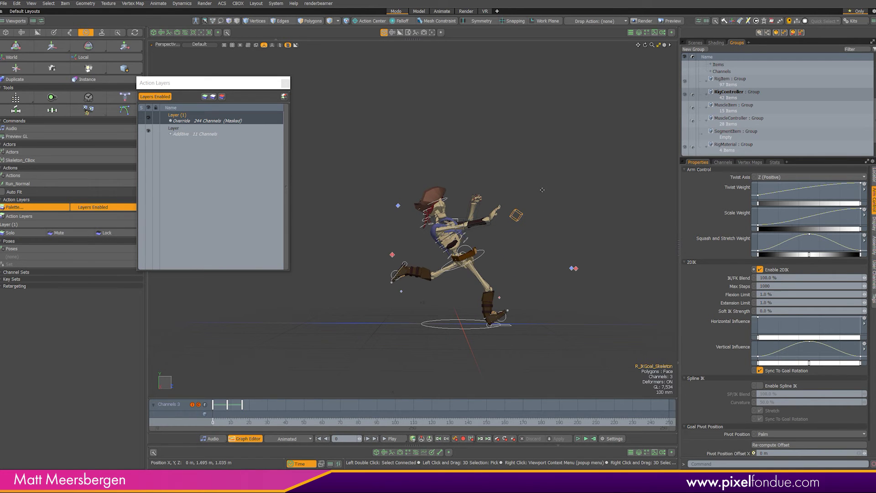
pyautogui.moveTo(459, 232)
pyautogui.keyDown('alt'); pyautogui.mouseDown()
pyautogui.moveTo(438, 239)
pyautogui.moveTo(448, 238)
pyautogui.mouseUp(); pyautogui.keyUp('alt')
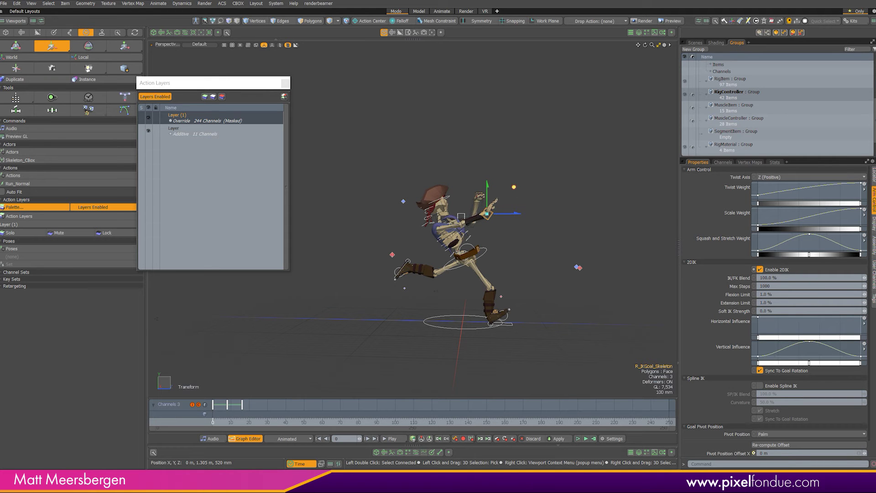
pyautogui.click(228, 422)
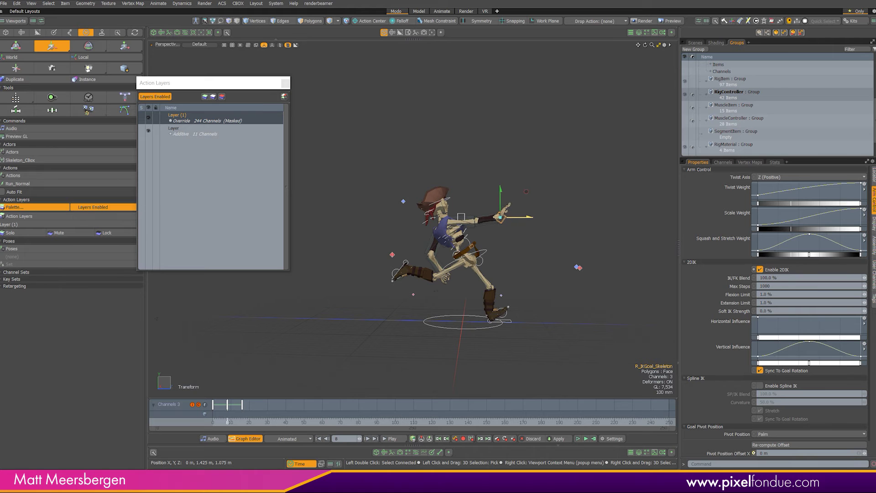
# - Paste the right hand IK goal's frame 0 position keys at frame 16 in the Graph Editor
pyautogui.click(242, 422)
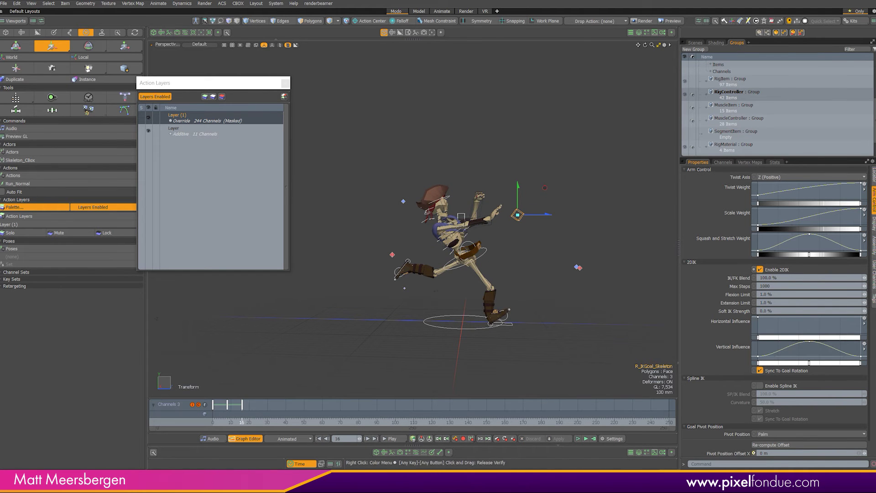
pyautogui.click(246, 439)
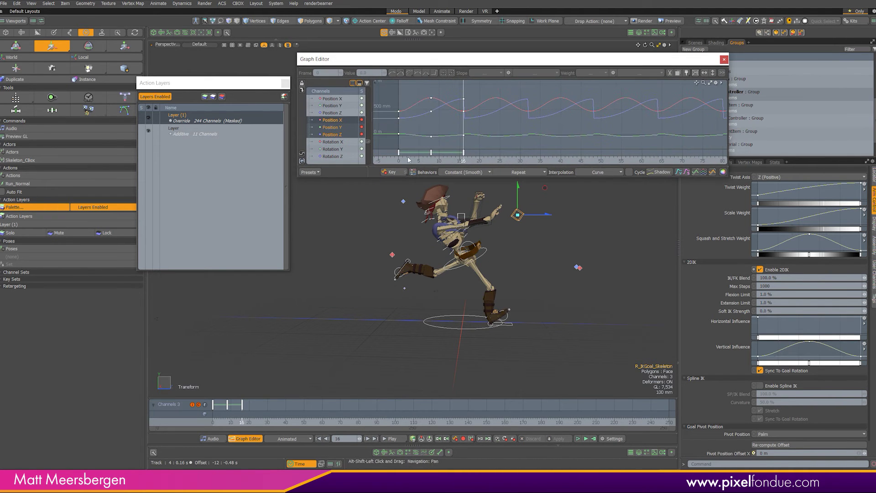
pyautogui.hotkey('ctrl', 'z')
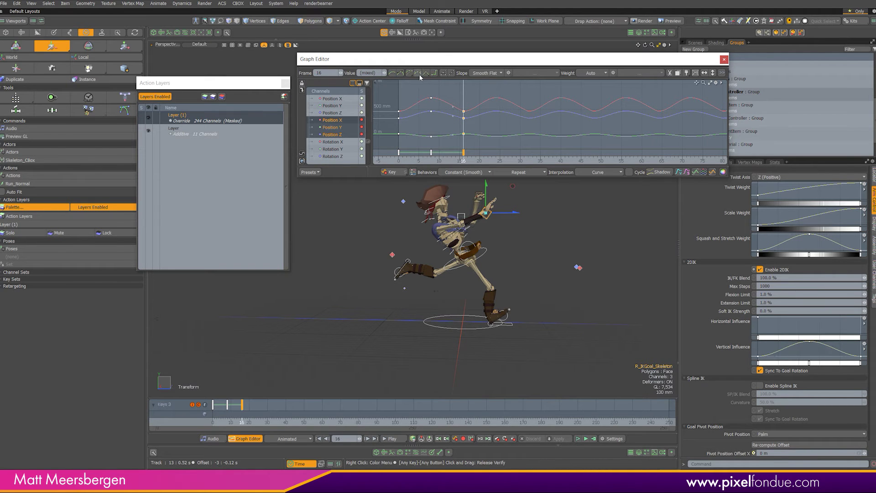
pyautogui.moveTo(499, 59); pyautogui.dragTo(875, 110)
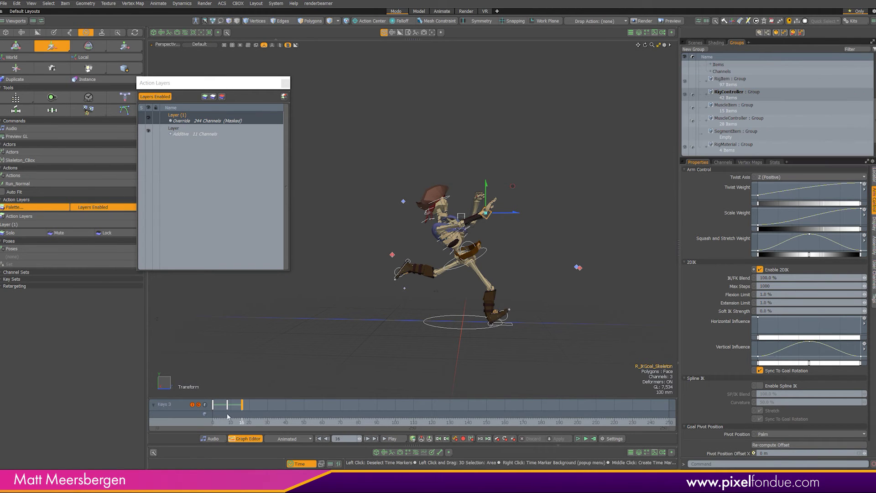
# - Key the right hand's IK goal at frame 41, move it farther forward at frame 57 and scrub through to frame 105
pyautogui.moveTo(220, 422)
pyautogui.mouseDown()
pyautogui.moveTo(319, 423)
pyautogui.moveTo(293, 422)
pyautogui.moveTo(307, 422)
pyautogui.mouseUp()
pyautogui.moveTo(316, 408); pyautogui.dragTo(318, 407)
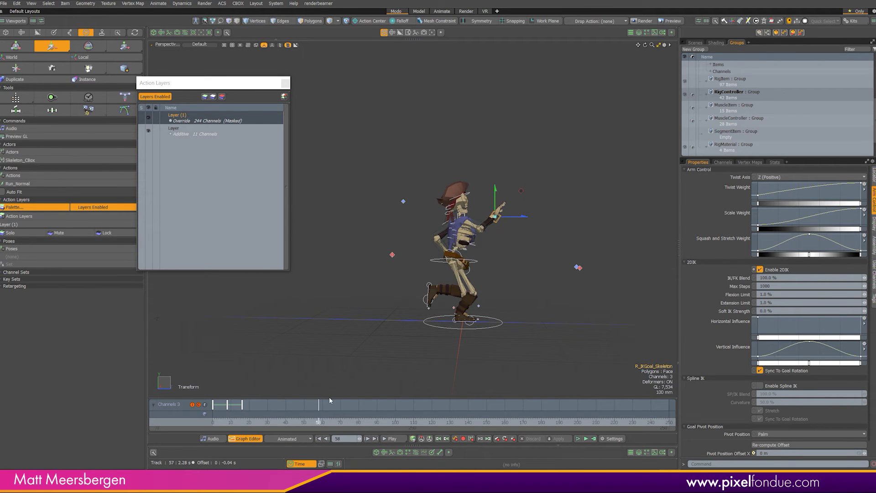
pyautogui.click(288, 404)
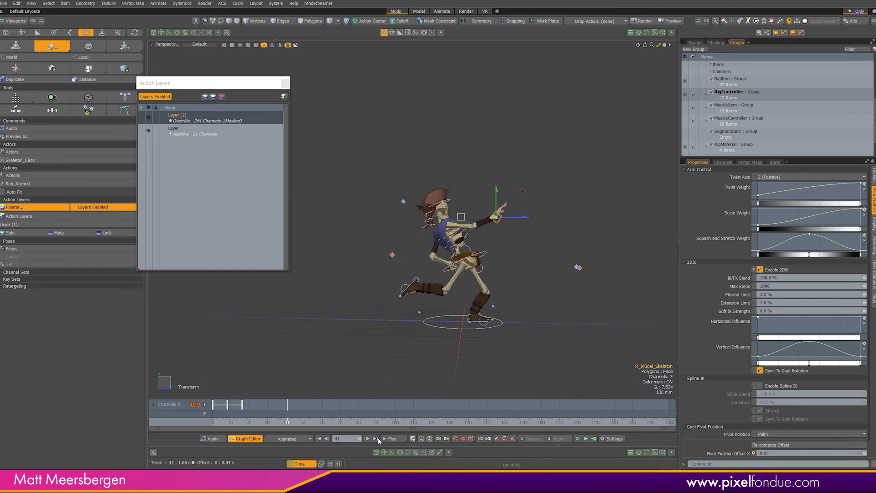
pyautogui.click(317, 421)
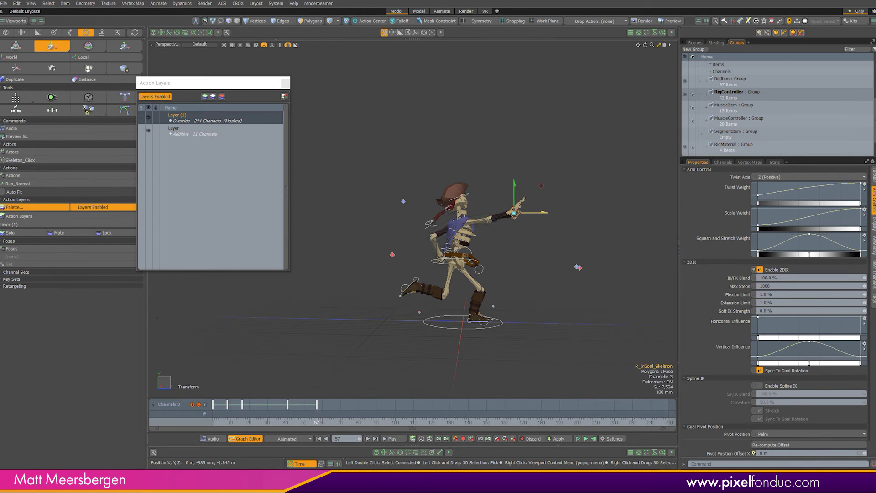
pyautogui.moveTo(240, 420); pyautogui.dragTo(405, 422)
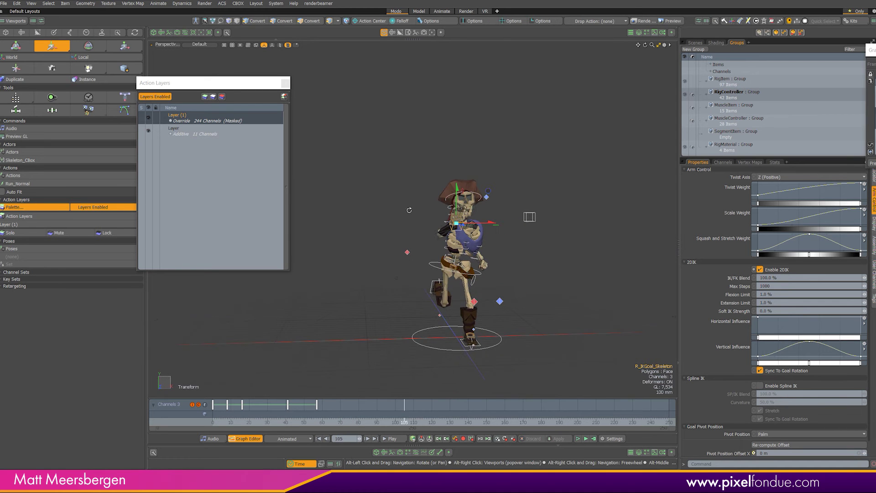
# - Mute both the override and Additive action layers and deselect the right hand's IK goal
pyautogui.click(148, 118)
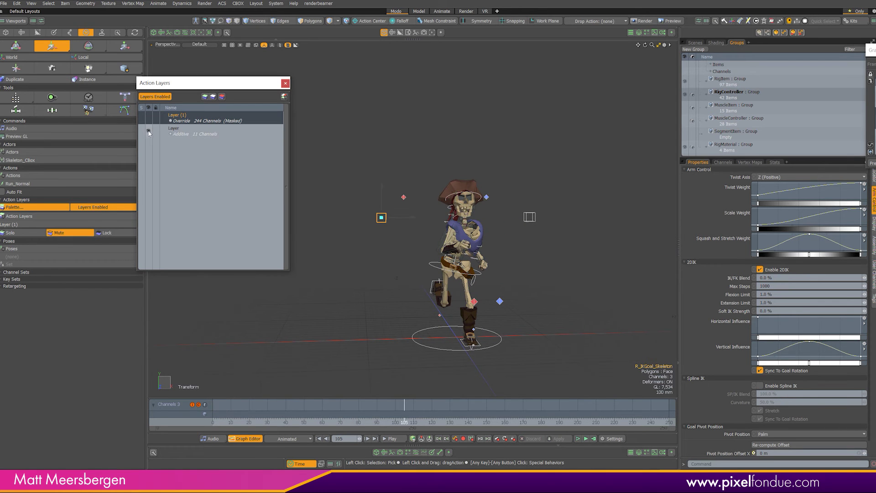
pyautogui.click(148, 131)
pyautogui.keyDown('alt'); pyautogui.moveTo(370, 251); pyautogui.dragTo(457, 247); pyautogui.keyUp('alt')
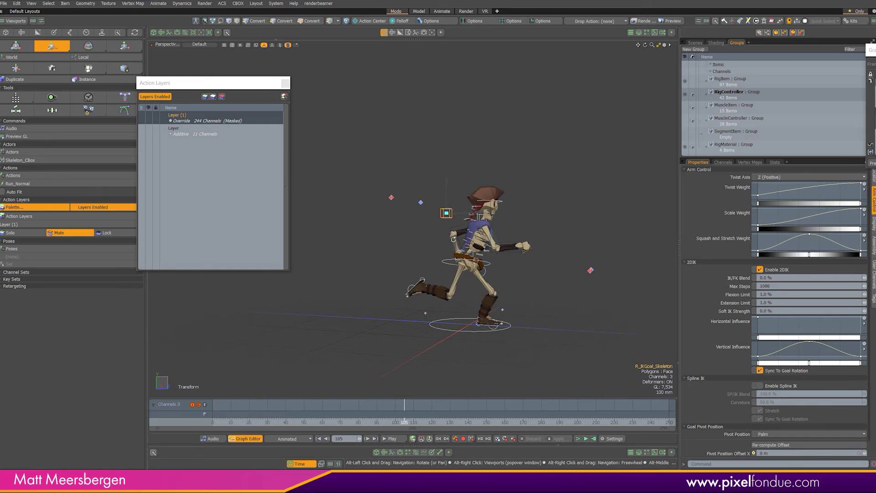
pyautogui.press('q')
pyautogui.click(356, 325)
pyautogui.keyDown('alt'); pyautogui.moveTo(397, 248); pyautogui.dragTo(347, 233); pyautogui.keyUp('alt')
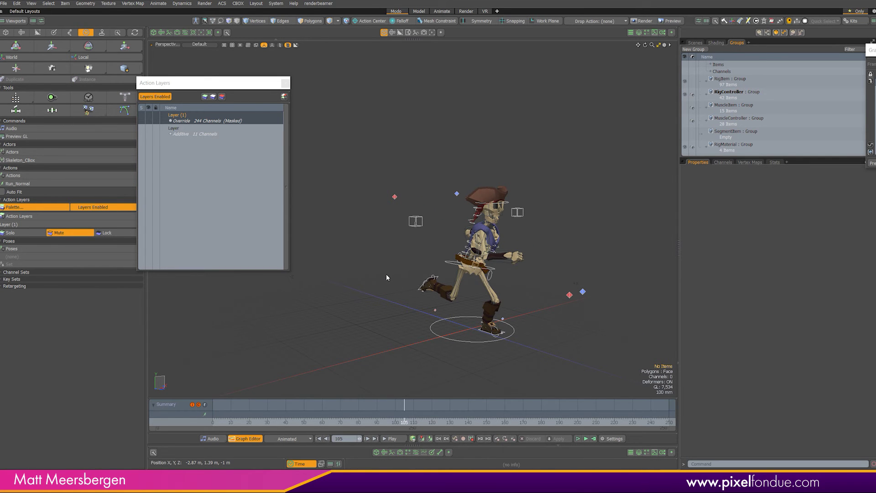
# - Switch to the Walk_Normal action, make Skeleton_RootItem visible and play the walk from frame 0
pyautogui.keyDown('alt'); pyautogui.moveTo(436, 227); pyautogui.dragTo(293, 212); pyautogui.keyUp('alt')
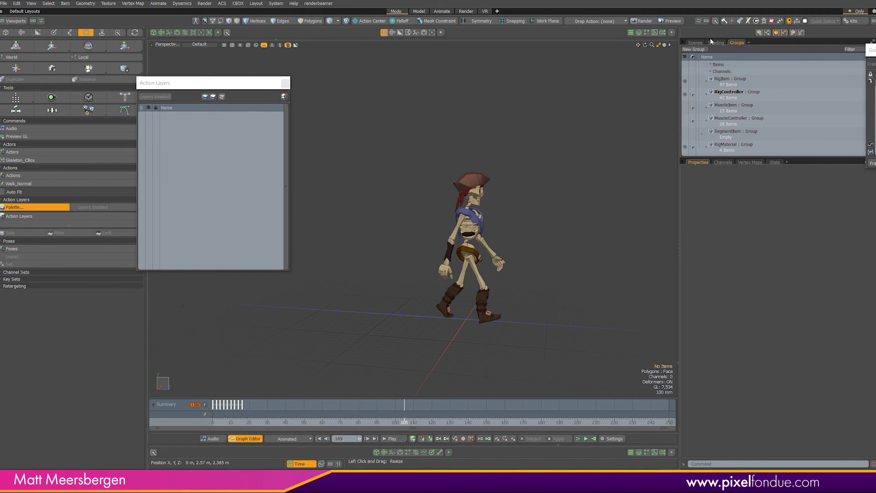
pyautogui.click(695, 42)
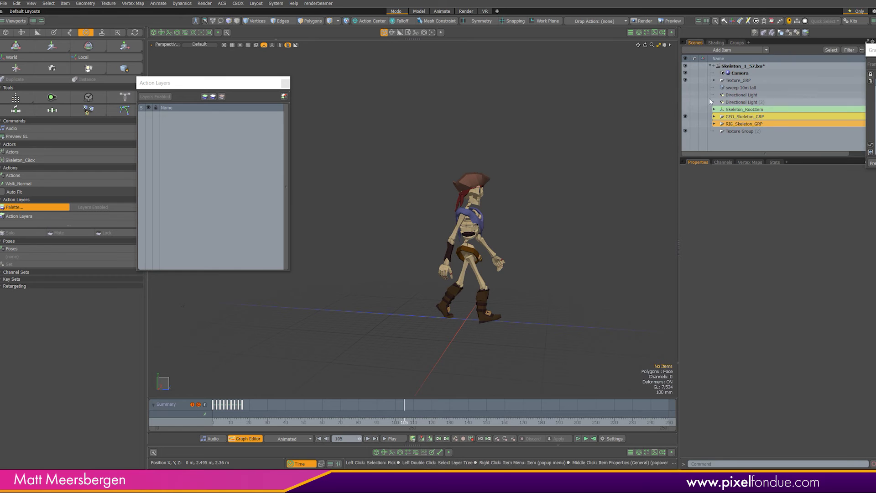
pyautogui.click(685, 110)
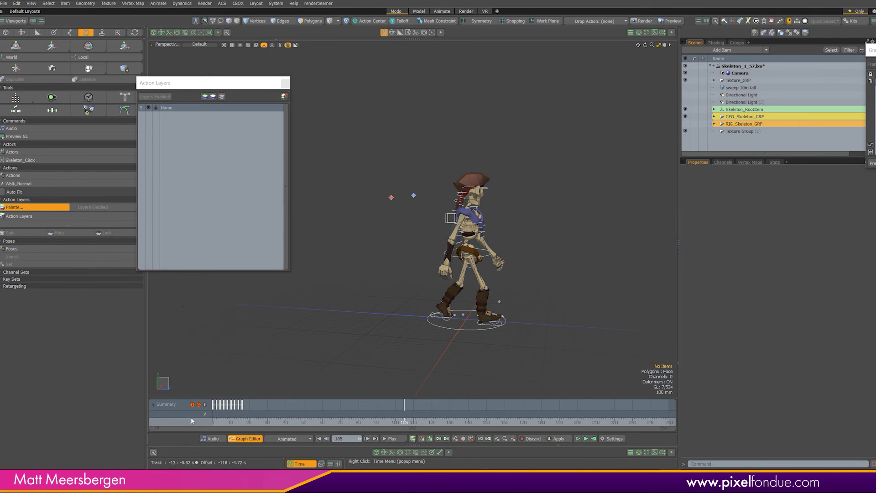
pyautogui.moveTo(214, 422); pyautogui.dragTo(212, 422)
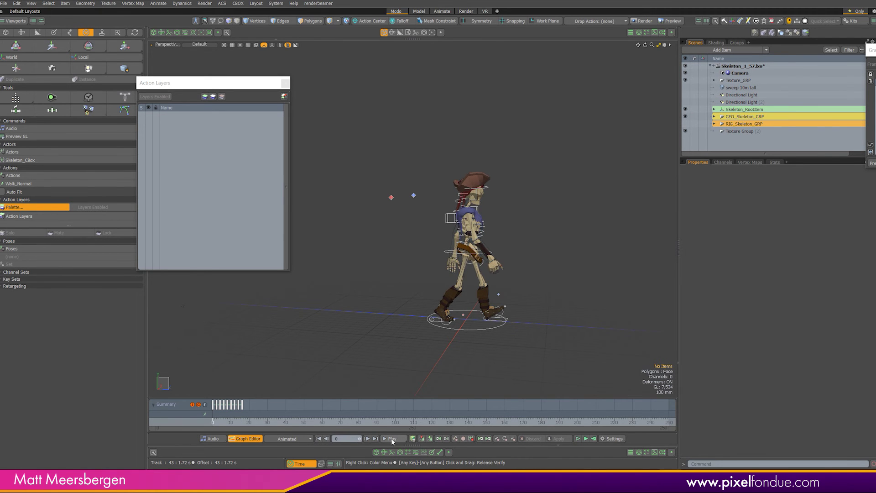
pyautogui.click(392, 439)
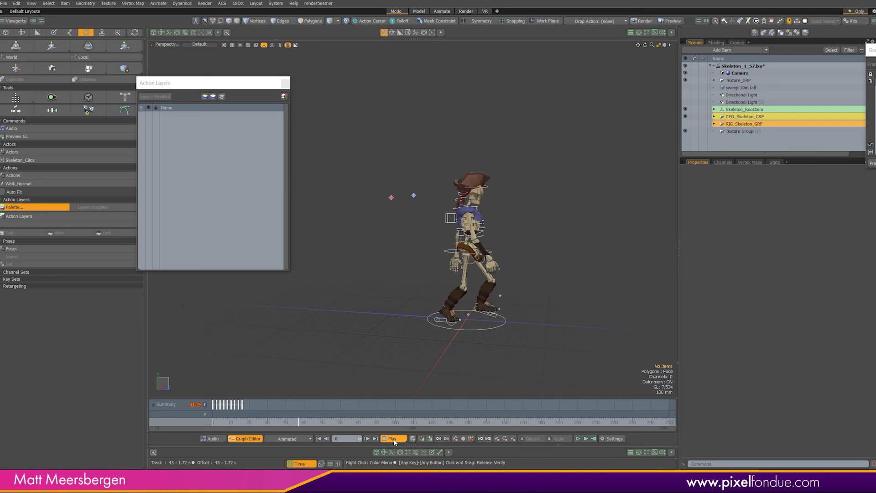
# - Stop the walk playback, clear the selection and add a new additive action layer to Walk_Normal
pyautogui.click(395, 441)
pyautogui.keyDown('ctrl'); pyautogui.keyDown('alt'); pyautogui.moveTo(449, 269); pyautogui.dragTo(496, 249); pyautogui.keyUp('alt'); pyautogui.keyUp('ctrl')
pyautogui.click(329, 289)
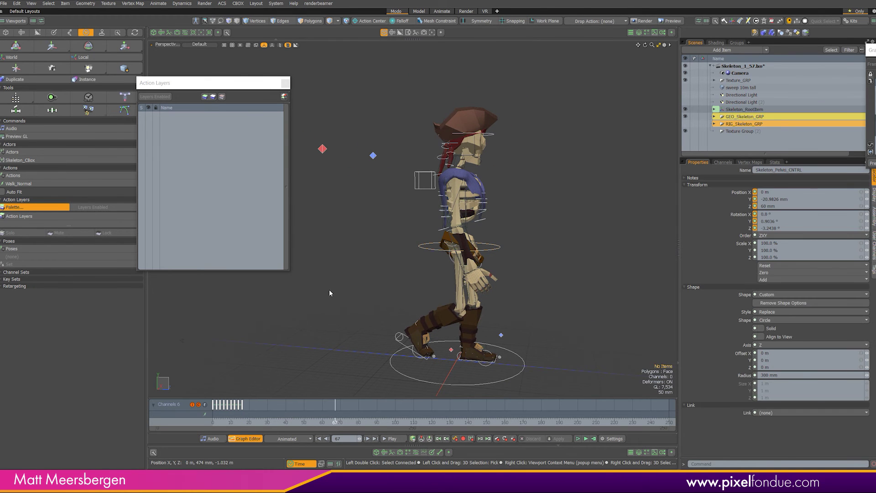
pyautogui.click(205, 97)
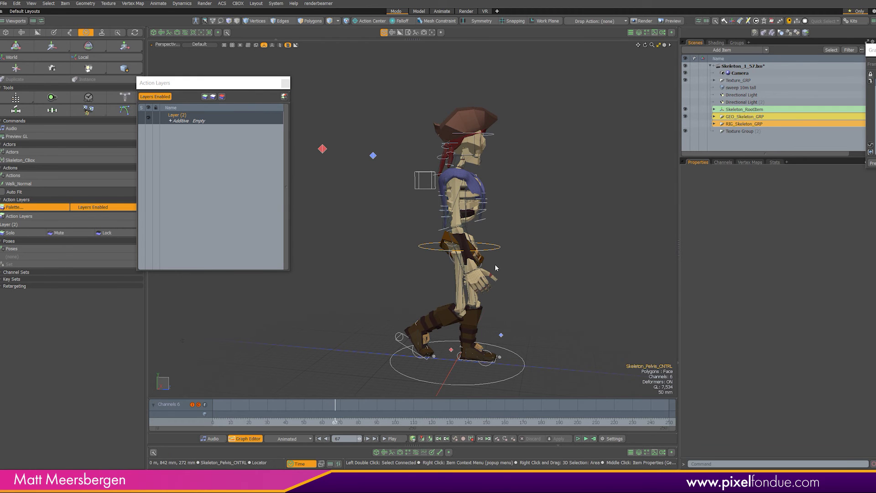
# - Rotate the pelvis control forward to 25° in X on the additive layer
pyautogui.click(494, 243)
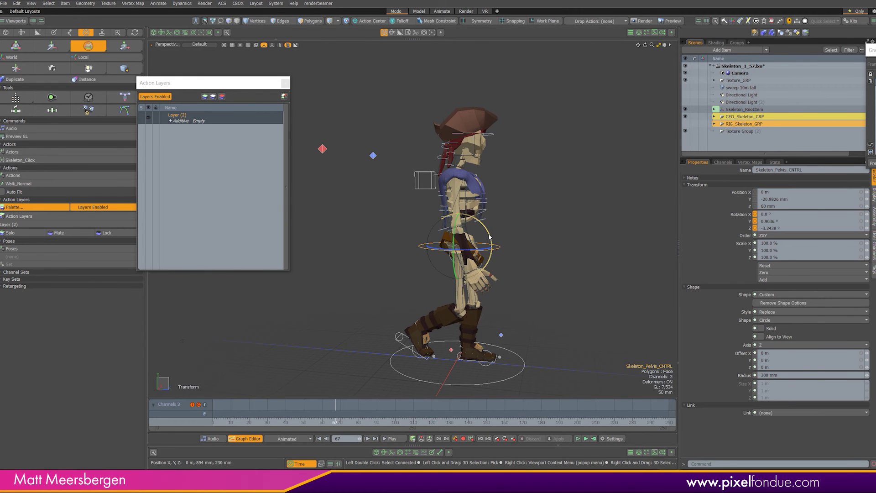
pyautogui.moveTo(489, 237); pyautogui.dragTo(493, 254)
pyautogui.keyDown('alt'); pyautogui.moveTo(535, 217); pyautogui.dragTo(483, 225); pyautogui.keyUp('alt')
pyautogui.press('space')
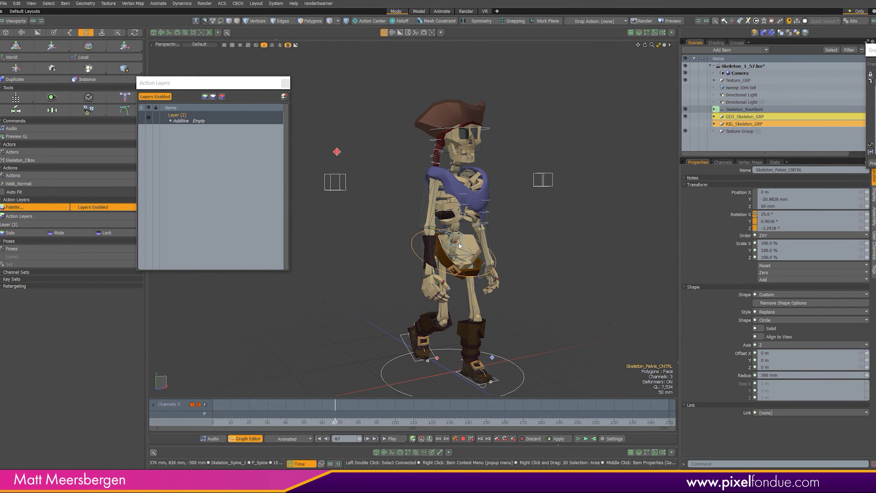
# - Rotate Skeleton_Spine_1 forward in X so that the torso leans farther forward
pyautogui.click(461, 245)
pyautogui.click(463, 242)
pyautogui.keyDown('alt'); pyautogui.moveTo(397, 257); pyautogui.dragTo(443, 265); pyautogui.keyUp('alt')
pyautogui.press('e')
pyautogui.press('space')
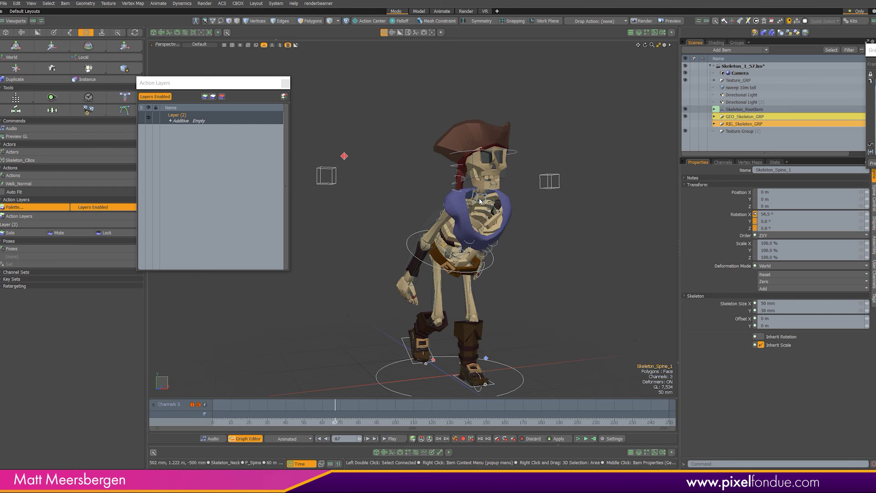
# - Bend the neck and rotate Skeleton_Head to about 21.5° in X
pyautogui.click(478, 202)
pyautogui.press('e')
pyautogui.keyDown('alt'); pyautogui.moveTo(478, 202); pyautogui.dragTo(540, 228); pyautogui.keyUp('alt')
pyautogui.press('space')
pyautogui.click(554, 200)
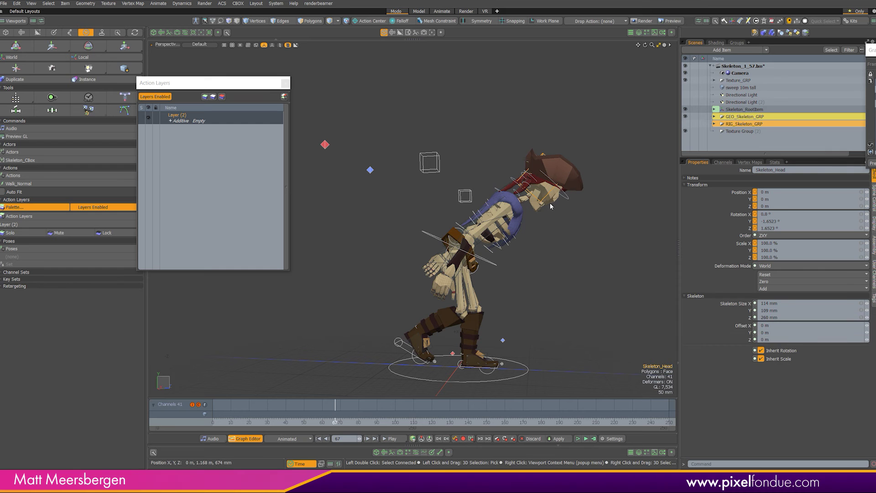
pyautogui.press('e')
pyautogui.moveTo(546, 222); pyautogui.dragTo(535, 227)
# - Return to frame 0 and rotate the right upper arm to about 58.7° in X
pyautogui.moveTo(334, 416); pyautogui.dragTo(108, 424)
pyautogui.keyDown('alt'); pyautogui.moveTo(524, 234); pyautogui.dragTo(467, 242); pyautogui.keyUp('alt')
pyautogui.press('space')
pyautogui.moveTo(468, 242); pyautogui.dragTo(332, 252, button='middle')
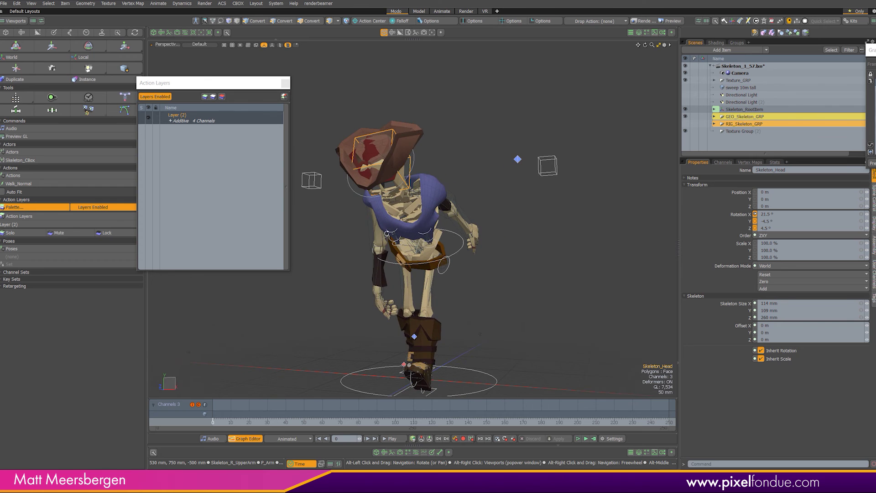
pyautogui.keyDown('alt'); pyautogui.moveTo(332, 253); pyautogui.dragTo(475, 261); pyautogui.keyUp('alt')
pyautogui.press('e')
pyautogui.moveTo(519, 236); pyautogui.dragTo(392, 212)
pyautogui.press('q')
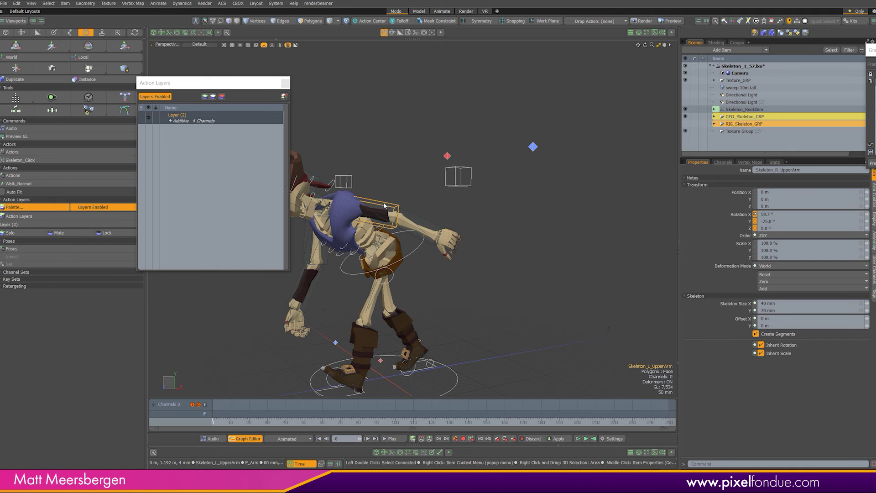
# - Rotate the left upper arm to about 57.7° in X so that it hangs in front of the torso
pyautogui.press('e')
pyautogui.keyDown('alt'); pyautogui.moveTo(478, 271); pyautogui.dragTo(471, 210); pyautogui.keyUp('alt')
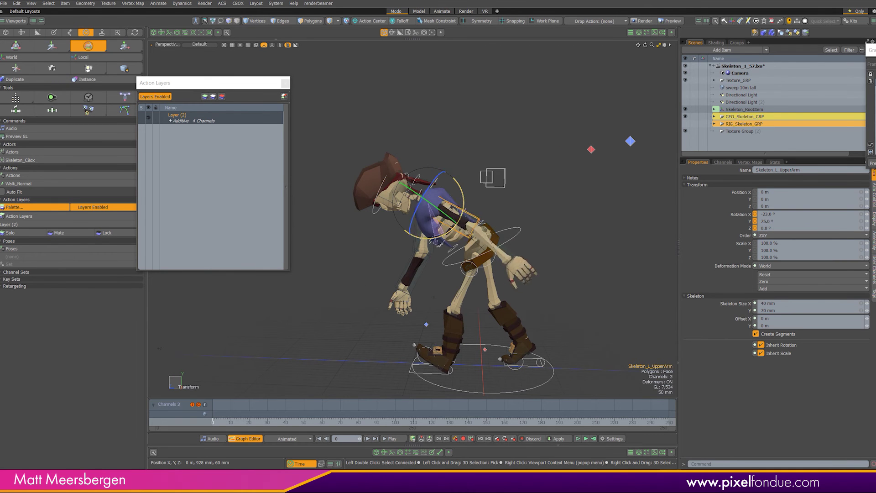
pyautogui.moveTo(374, 263); pyautogui.dragTo(344, 260)
pyautogui.keyDown('alt'); pyautogui.moveTo(438, 219); pyautogui.dragTo(348, 288); pyautogui.keyUp('alt')
pyautogui.moveTo(213, 423)
pyautogui.mouseDown()
pyautogui.moveTo(355, 422)
pyautogui.moveTo(212, 422)
pyautogui.mouseUp()
pyautogui.moveTo(447, 196)
pyautogui.keyDown('alt'); pyautogui.mouseDown()
pyautogui.moveTo(372, 190)
pyautogui.moveTo(322, 285)
pyautogui.moveTo(314, 283)
pyautogui.mouseUp(); pyautogui.keyUp('alt')
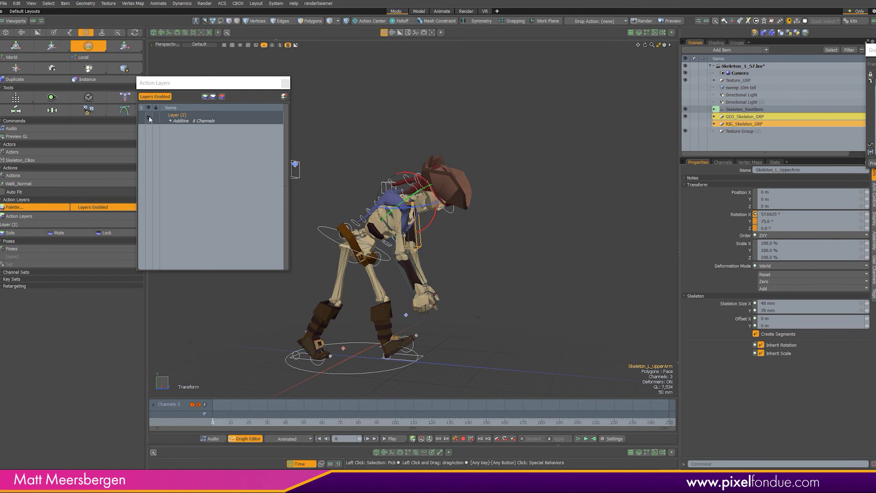
# - Mute the additive action layer, add an override action layer and clear the selection
pyautogui.click(149, 117)
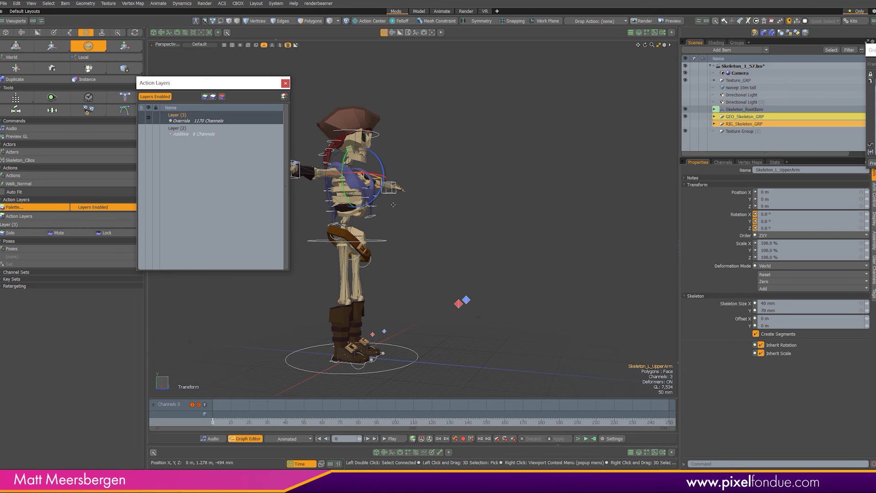
pyautogui.keyDown('alt'); pyautogui.moveTo(459, 199); pyautogui.dragTo(387, 199); pyautogui.keyUp('alt')
pyautogui.press('space')
pyautogui.click(357, 241)
# - Mask both arm hierarchies with their hand IK goals and up vectors in the override layer, clearing edits on unmasked items
pyautogui.scroll(3, 422, 177)
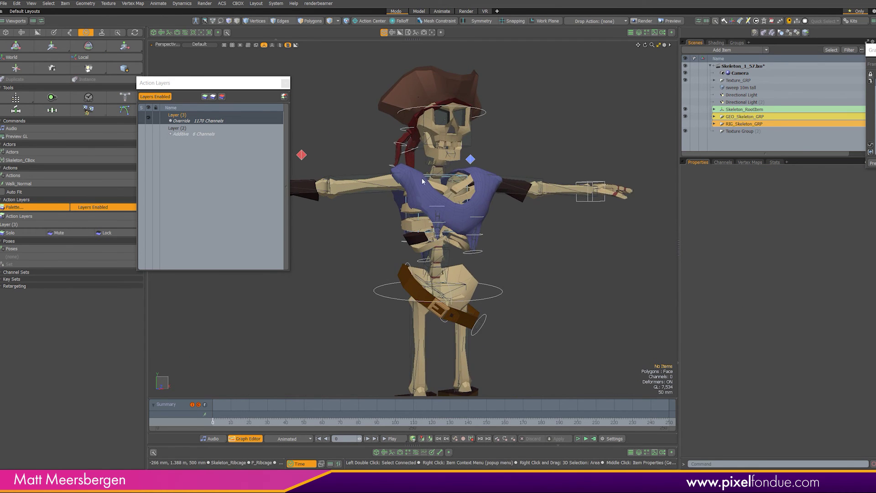
pyautogui.keyDown('alt'); pyautogui.moveTo(422, 177); pyautogui.dragTo(450, 158); pyautogui.keyUp('alt')
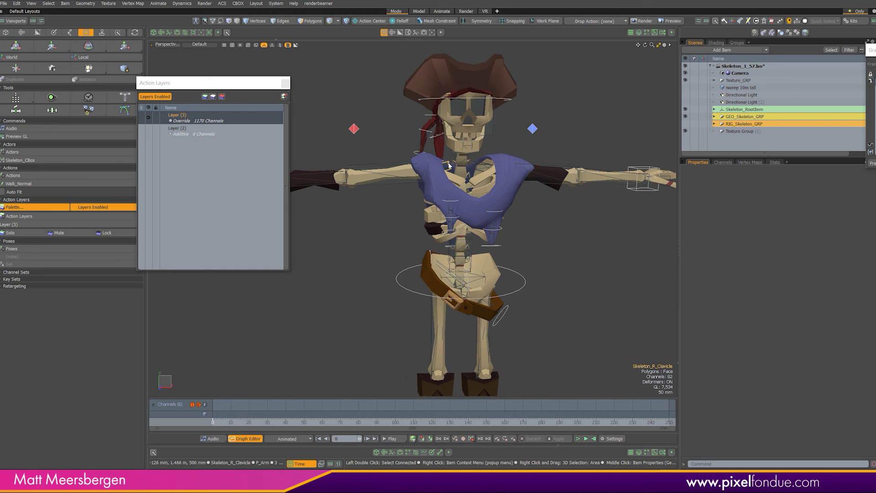
pyautogui.doubleClick(450, 166)
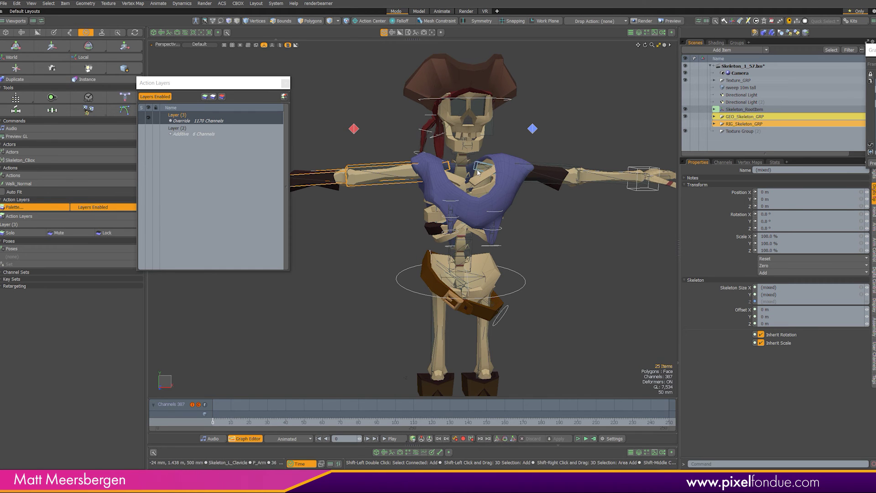
pyautogui.keyDown('shift'); pyautogui.doubleClick(641, 185); pyautogui.keyUp('shift')
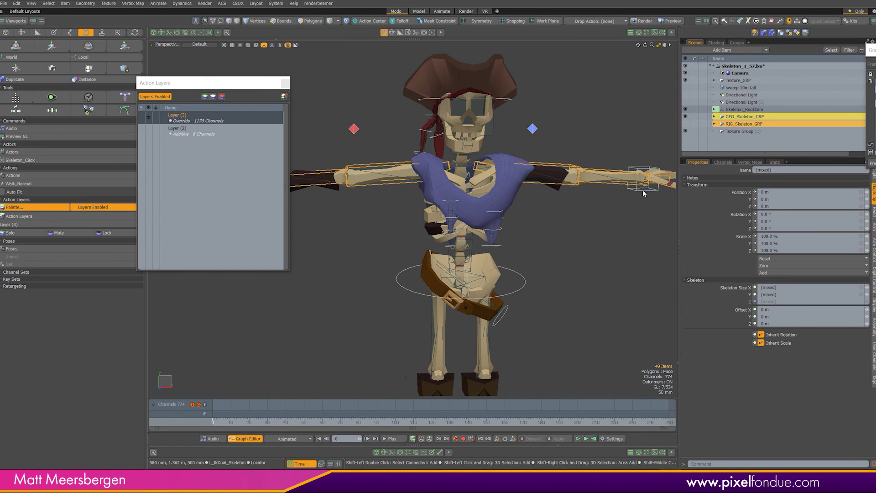
pyautogui.keyDown('shift'); pyautogui.click(354, 130); pyautogui.keyUp('shift')
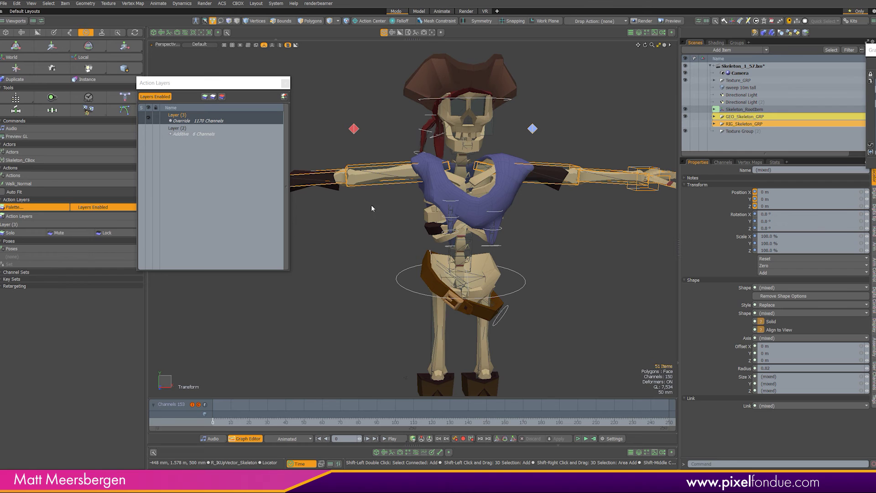
pyautogui.keyDown('alt'); pyautogui.keyDown('shift'); pyautogui.moveTo(389, 208); pyautogui.dragTo(501, 199); pyautogui.keyUp('shift'); pyautogui.keyUp('alt')
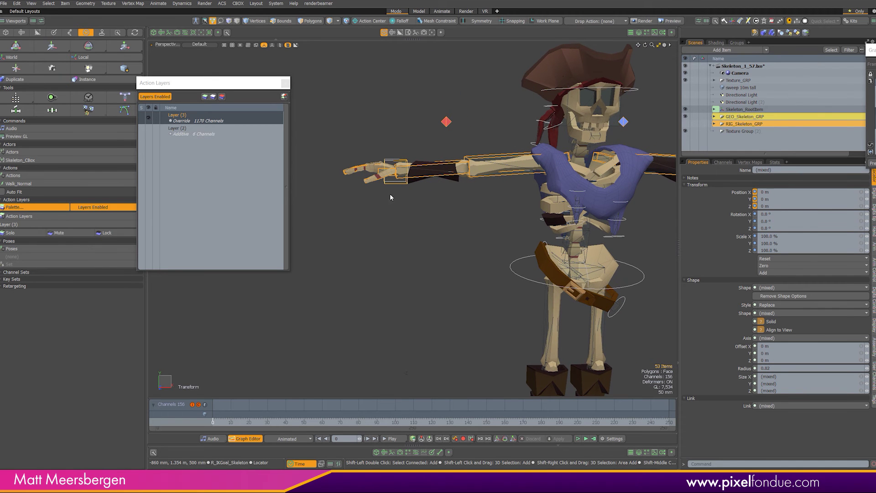
pyautogui.click(284, 96)
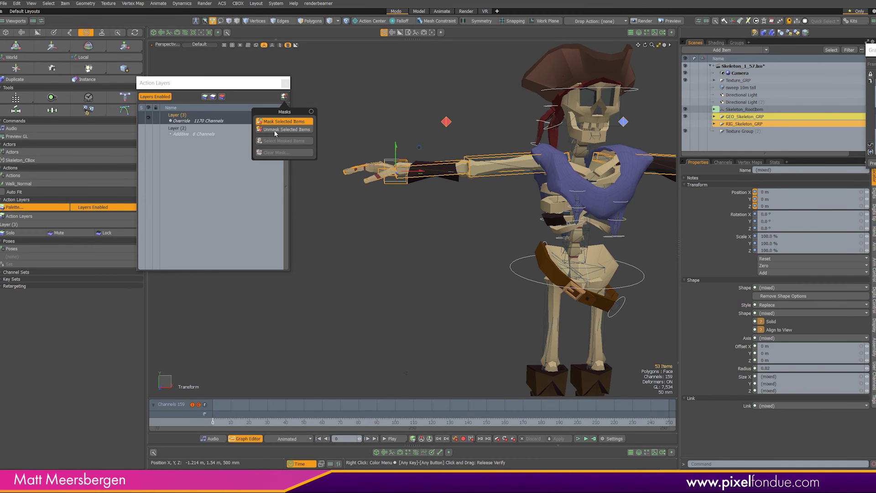
pyautogui.click(280, 121)
pyautogui.click(466, 287)
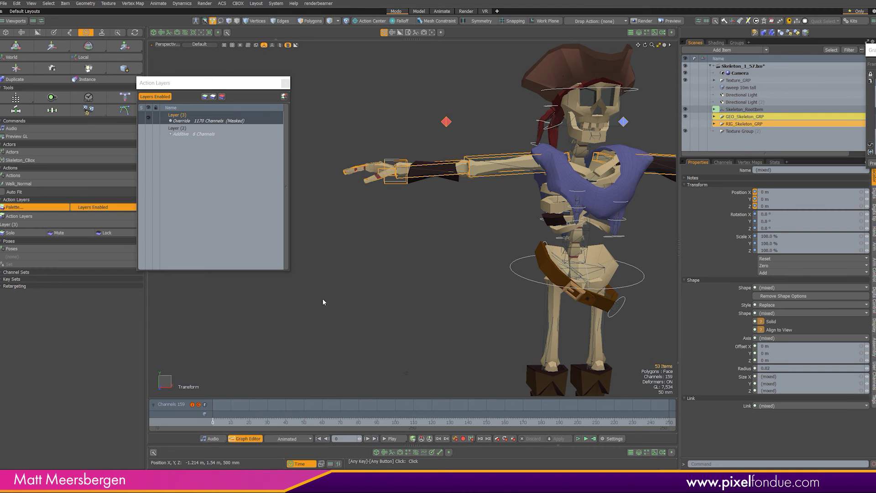
pyautogui.hotkey('ctrl', 'a')
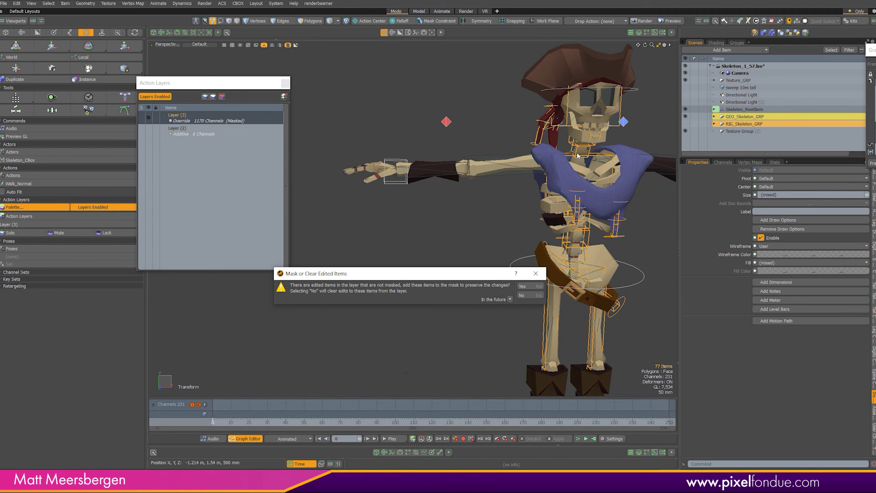
pyautogui.click(524, 295)
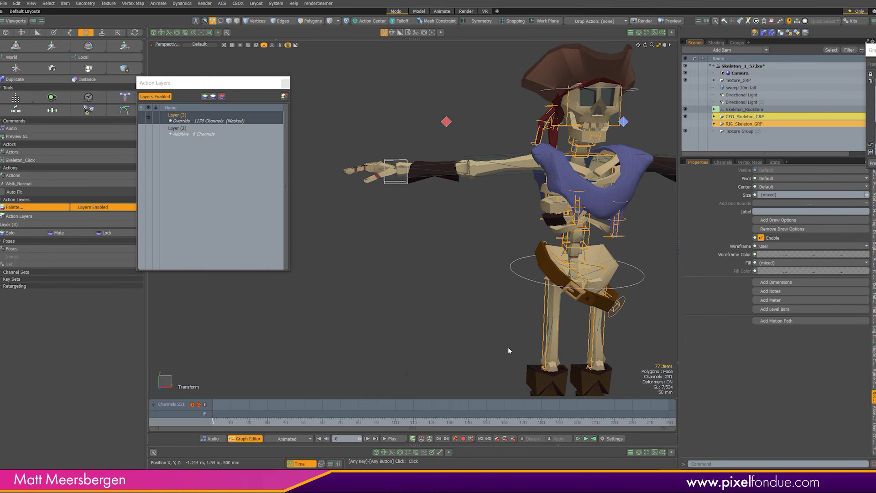
# - Enable 2DIK on the override layer for the left and right hand IK goals
pyautogui.keyDown('alt'); pyautogui.moveTo(508, 345); pyautogui.dragTo(478, 261); pyautogui.keyUp('alt')
pyautogui.scroll(-4, 478, 261)
pyautogui.click(550, 215)
pyautogui.click(540, 179)
pyautogui.press('w')
pyautogui.keyDown('alt'); pyautogui.moveTo(538, 250); pyautogui.dragTo(503, 277); pyautogui.keyUp('alt')
pyautogui.keyDown('alt'); pyautogui.keyDown('shift'); pyautogui.moveTo(503, 278); pyautogui.dragTo(435, 233); pyautogui.keyUp('shift'); pyautogui.keyUp('alt')
pyautogui.hotkey('ctrl', 'z')
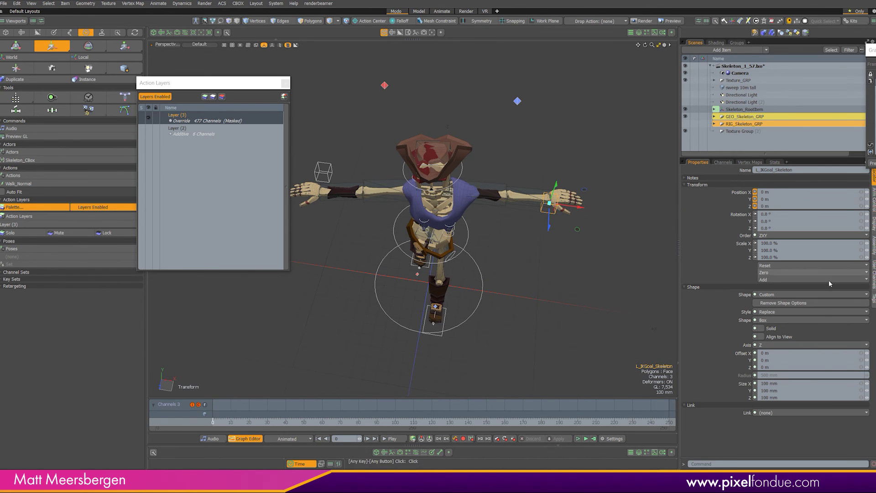
pyautogui.scroll(-1, 826, 276)
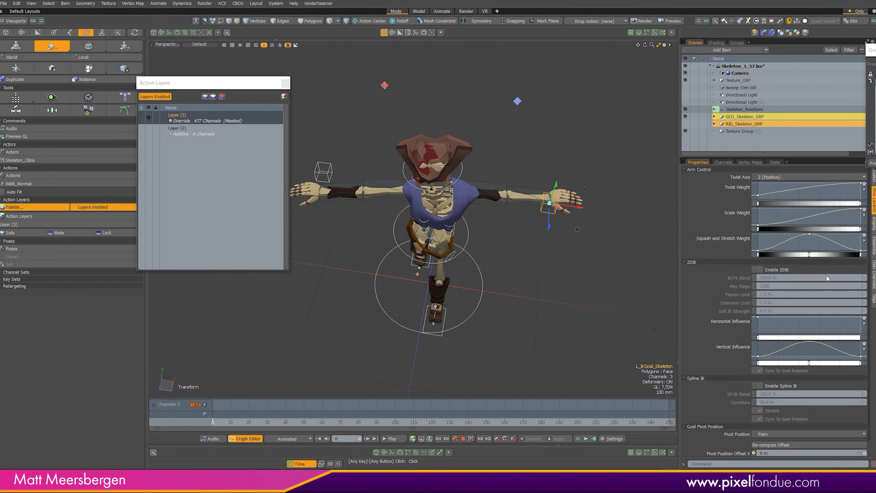
pyautogui.click(760, 269)
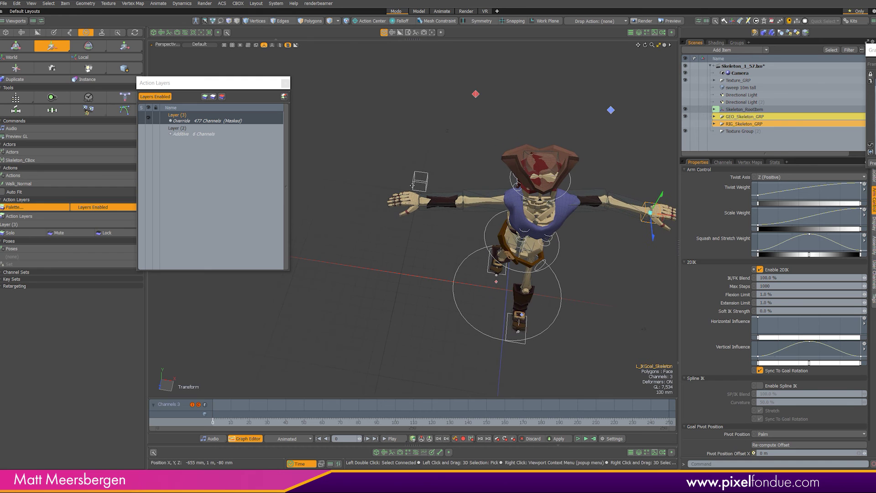
pyautogui.click(760, 270)
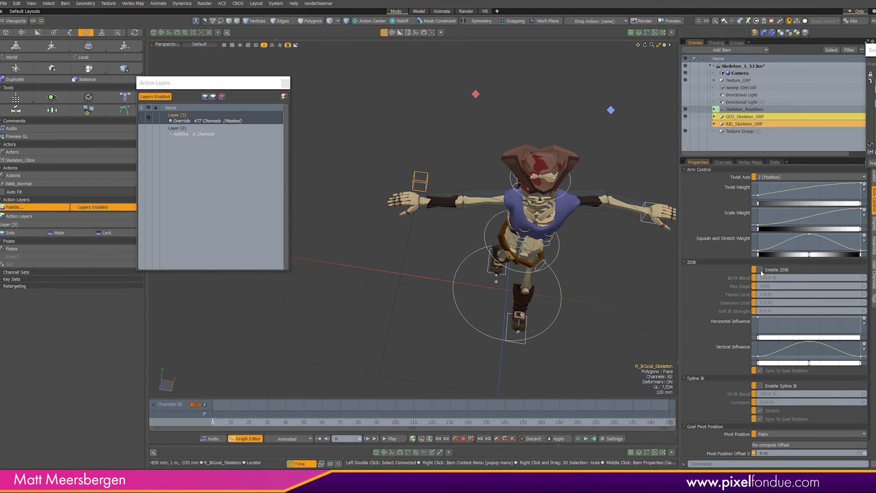
pyautogui.hotkey('ctrl', 'z')
# - Move the right hand's IK goal in front of the body, to about 692.6 mm in X and 682 mm in Z
pyautogui.keyDown('alt'); pyautogui.moveTo(365, 256); pyautogui.dragTo(404, 196); pyautogui.keyUp('alt')
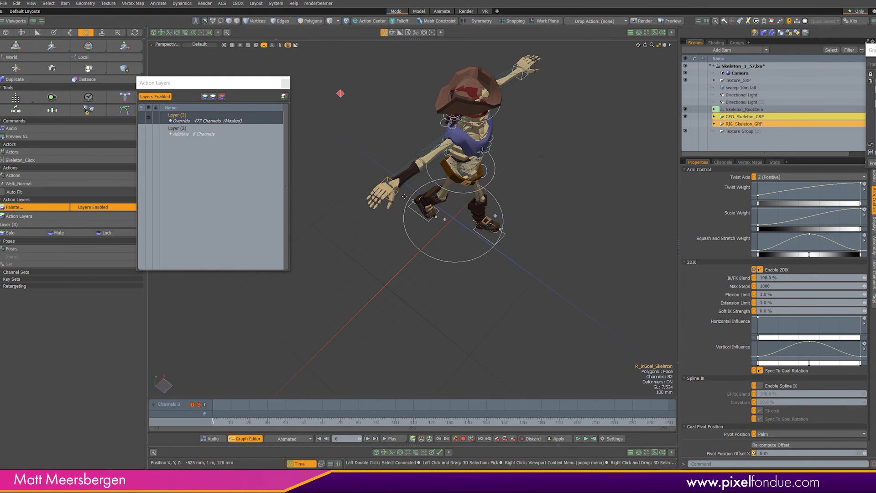
pyautogui.click(383, 173)
pyautogui.click(402, 212)
pyautogui.press('w')
pyautogui.moveTo(429, 193); pyautogui.dragTo(558, 180)
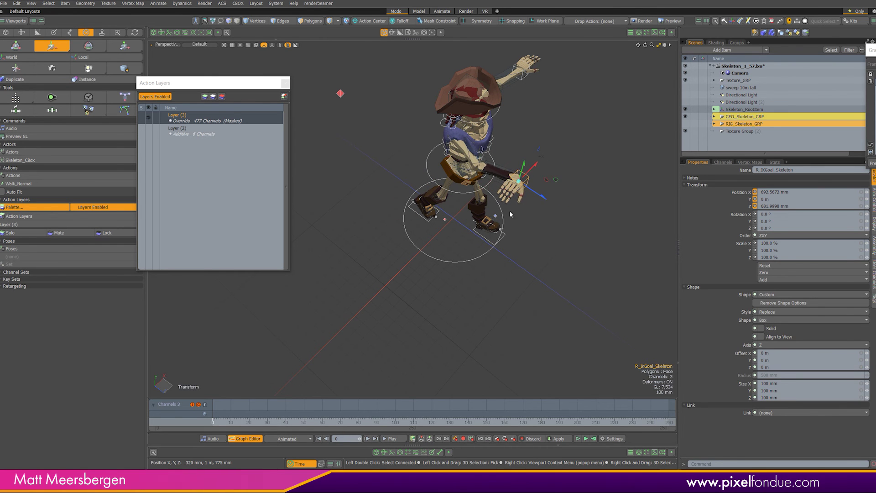
# - Rotate the right hand's IK goal so that the hand reaches forward with the fingers hanging down
pyautogui.press('e')
pyautogui.moveTo(520, 200); pyautogui.dragTo(542, 191)
pyautogui.keyDown('alt'); pyautogui.moveTo(543, 191); pyautogui.dragTo(535, 157); pyautogui.keyUp('alt')
pyautogui.keyDown('alt'); pyautogui.keyDown('shift'); pyautogui.moveTo(534, 158); pyautogui.dragTo(484, 171); pyautogui.keyUp('shift'); pyautogui.keyUp('alt')
pyautogui.press('space')
# - Move the left hand's IK goal in front of the body, to about -532.6 mm in X and 657 mm in Z
pyautogui.click(490, 176)
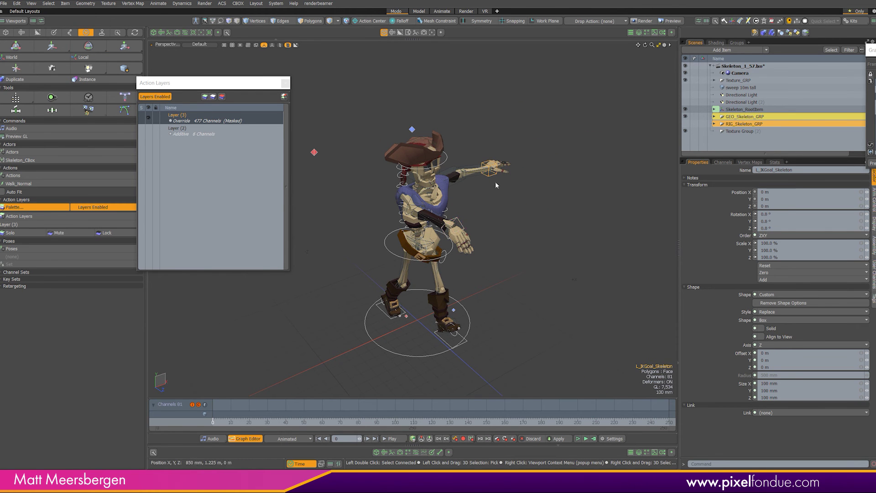
pyautogui.keyDown('alt'); pyautogui.moveTo(514, 205); pyautogui.dragTo(457, 229); pyautogui.keyUp('alt')
pyautogui.press('w')
pyautogui.moveTo(608, 263); pyautogui.dragTo(361, 275)
# - Rotate the left hand's IK goal to about 57.5° in X and -91° in Y
pyautogui.press('e')
pyautogui.keyDown('alt'); pyautogui.moveTo(365, 274); pyautogui.dragTo(445, 213); pyautogui.keyUp('alt')
pyautogui.press('w')
pyautogui.keyDown('alt'); pyautogui.moveTo(501, 217); pyautogui.dragTo(428, 206); pyautogui.keyUp('alt')
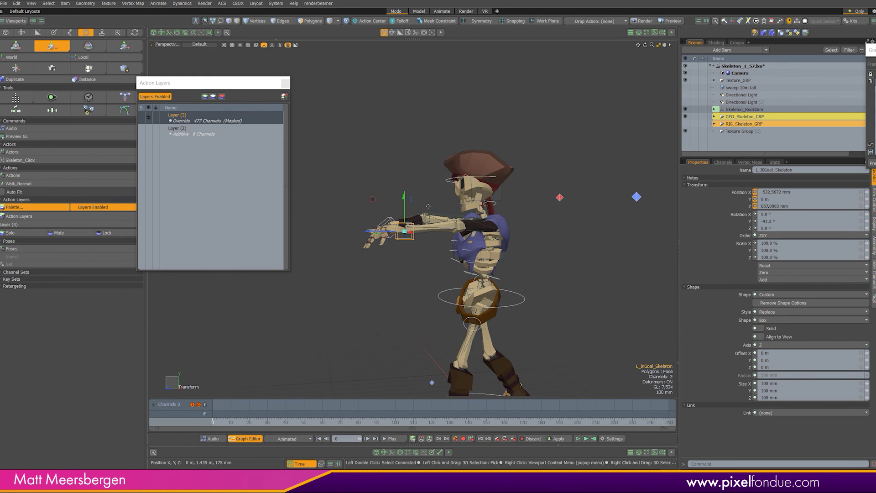
pyautogui.press('e')
pyautogui.moveTo(371, 209); pyautogui.dragTo(373, 240)
pyautogui.keyDown('alt'); pyautogui.moveTo(345, 229); pyautogui.dragTo(355, 229); pyautogui.keyUp('alt')
pyautogui.press('q')
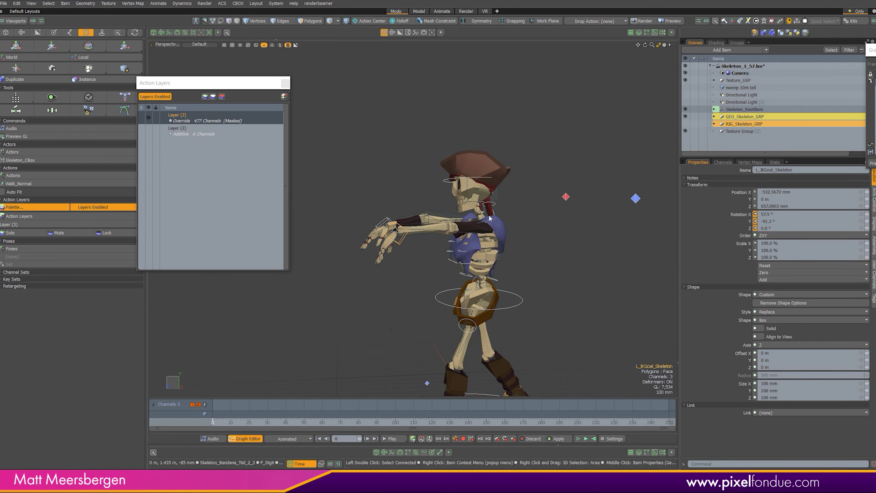
# - Test whether the neck can be rotated on the masked override layer, and clear the selection
pyautogui.click(479, 220)
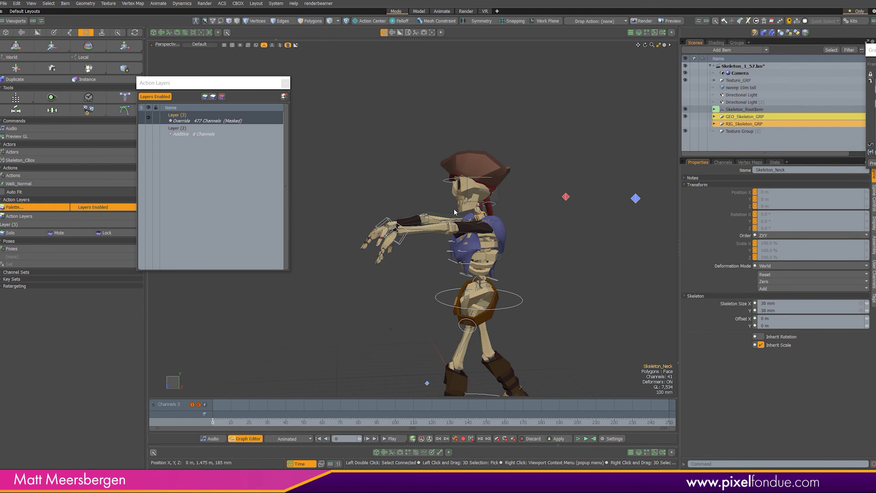
pyautogui.press('e')
pyautogui.moveTo(413, 255)
pyautogui.keyDown('alt'); pyautogui.mouseDown()
pyautogui.moveTo(396, 264)
pyautogui.moveTo(417, 259)
pyautogui.mouseUp(); pyautogui.keyUp('alt')
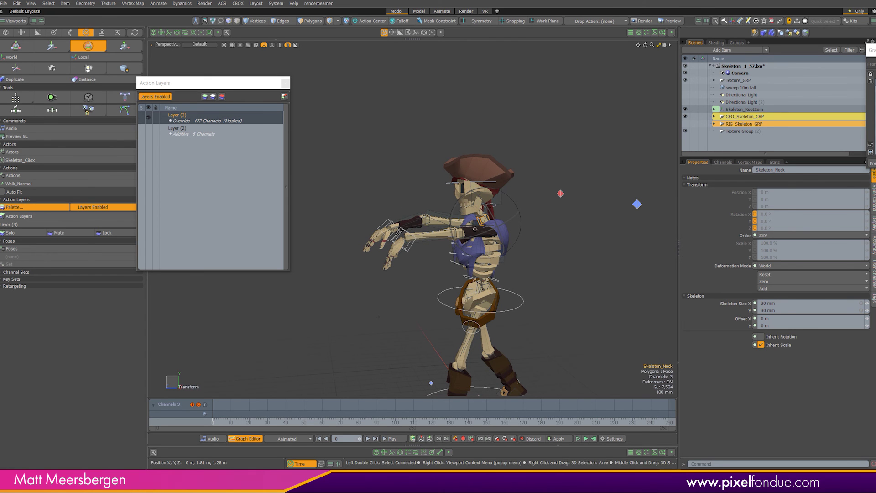
pyautogui.keyDown('alt'); pyautogui.moveTo(478, 224); pyautogui.dragTo(505, 221); pyautogui.keyUp('alt')
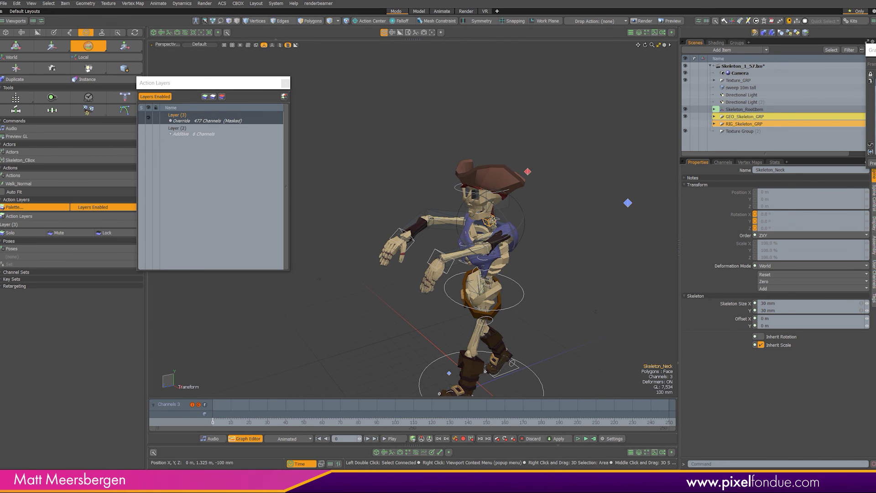
pyautogui.keyDown('alt'); pyautogui.moveTo(428, 231); pyautogui.dragTo(283, 252); pyautogui.keyUp('alt')
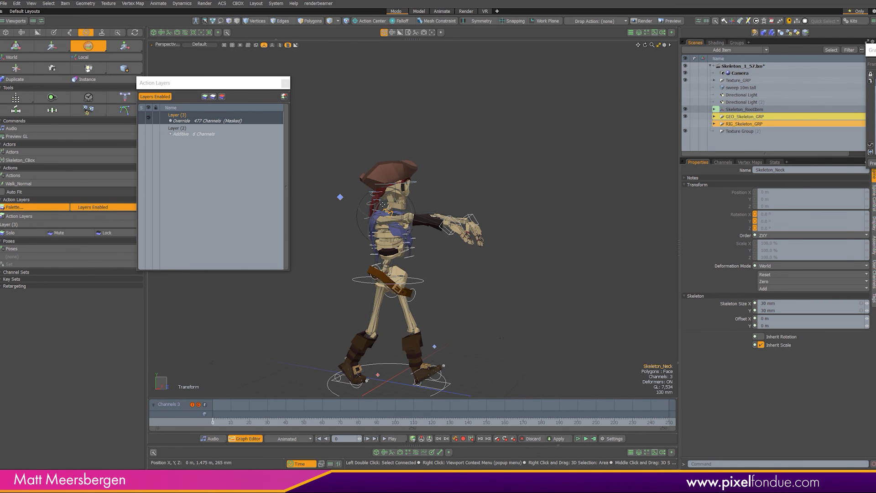
pyautogui.click(363, 284)
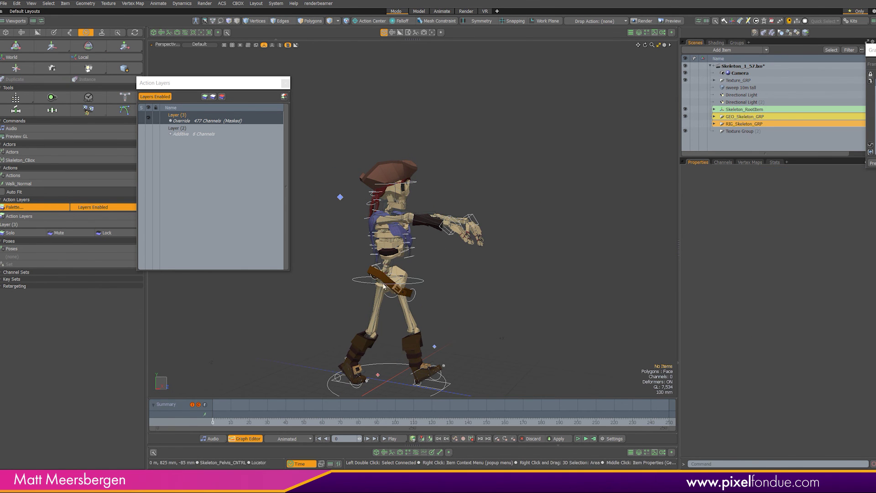
# - Test whether the pelvis control can be rotated on the masked override layer, and scrub the timeline to check the pose
pyautogui.click(364, 285)
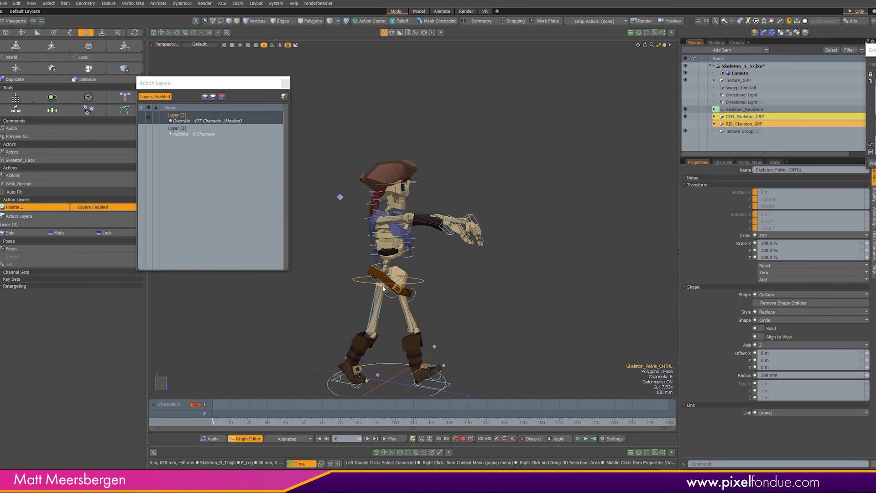
pyautogui.press('e')
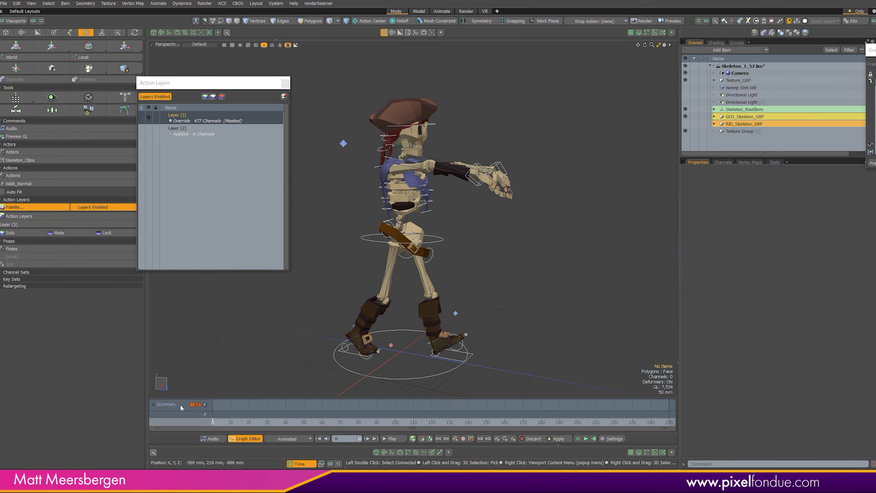
pyautogui.moveTo(217, 418); pyautogui.dragTo(242, 418)
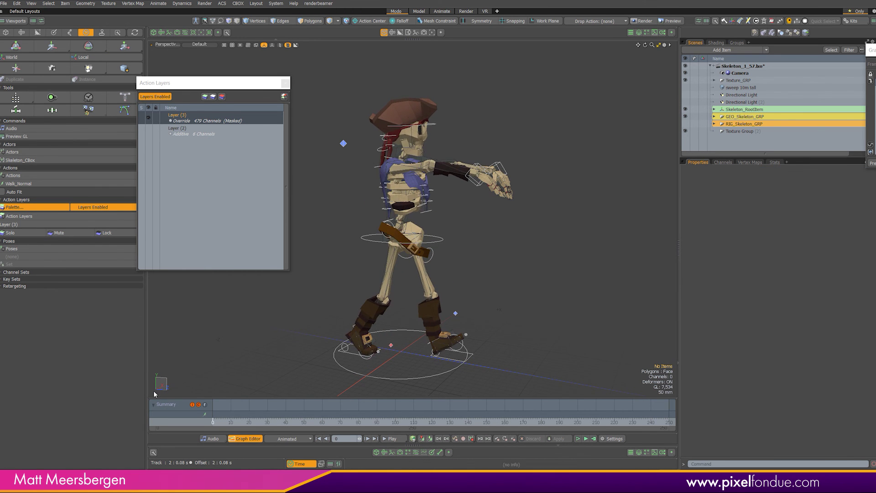
# - Move the left arm's IK up vector down, to about -23.9 mm in X and -785 mm in Y
pyautogui.keyDown('alt'); pyautogui.moveTo(438, 205); pyautogui.dragTo(346, 207); pyautogui.keyUp('alt')
pyautogui.click(410, 142)
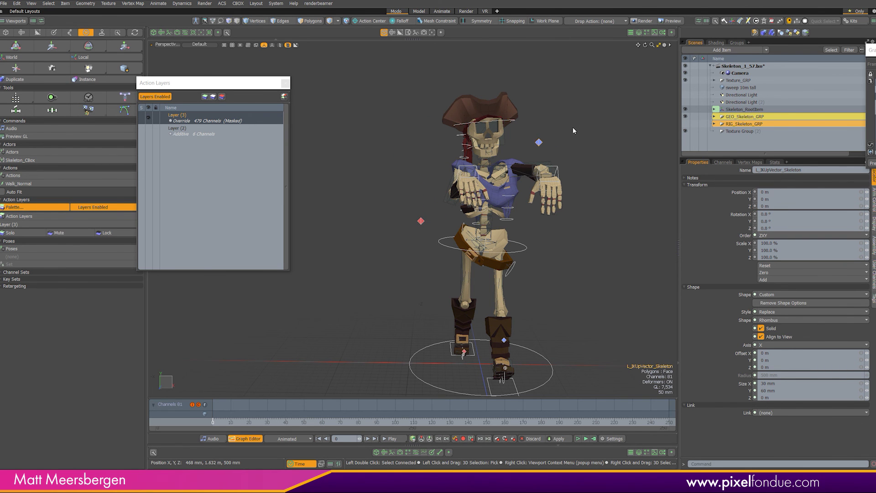
pyautogui.press('w')
pyautogui.keyDown('alt'); pyautogui.moveTo(393, 162); pyautogui.dragTo(482, 157); pyautogui.keyUp('alt')
pyautogui.press('q')
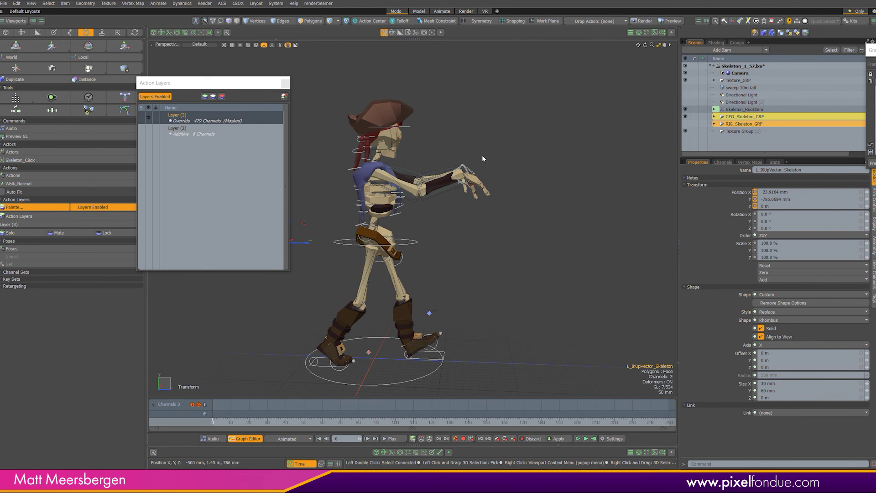
# - Try to reposition the IK goals of both hands together on the override layer
pyautogui.click(469, 180)
pyautogui.press('w')
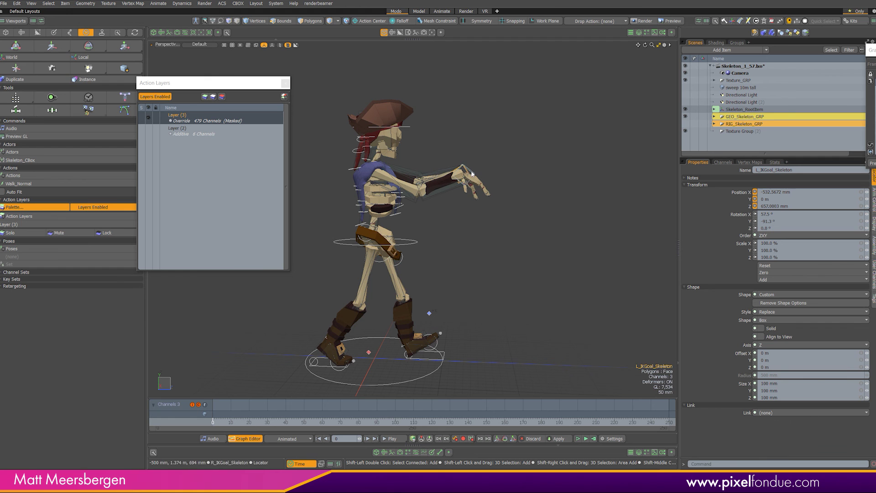
pyautogui.press('y')
pyautogui.moveTo(490, 175); pyautogui.dragTo(461, 219)
pyautogui.keyDown('alt'); pyautogui.keyDown('shift'); pyautogui.moveTo(461, 219); pyautogui.dragTo(486, 197); pyautogui.keyUp('shift'); pyautogui.keyUp('alt')
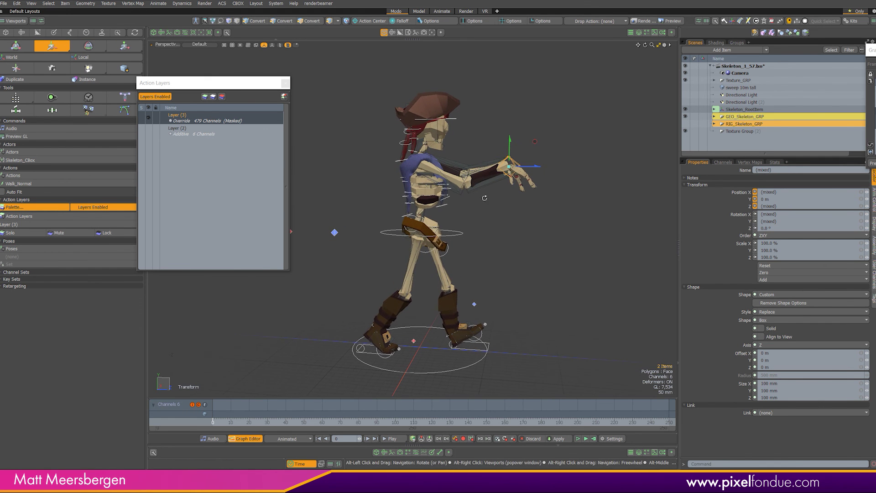
# - Remove the additive action layer, Layer (2), and add a fresh additive layer above the override layer
pyautogui.click(233, 131)
pyautogui.click(282, 100)
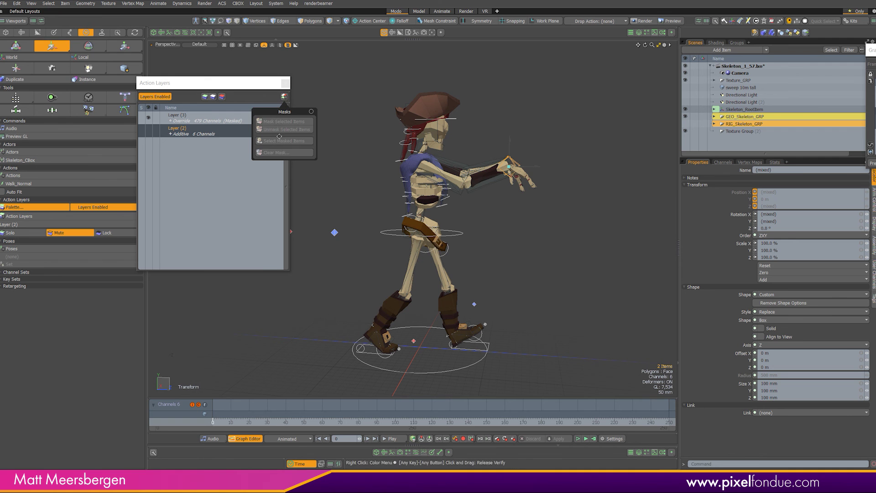
pyautogui.click(262, 129)
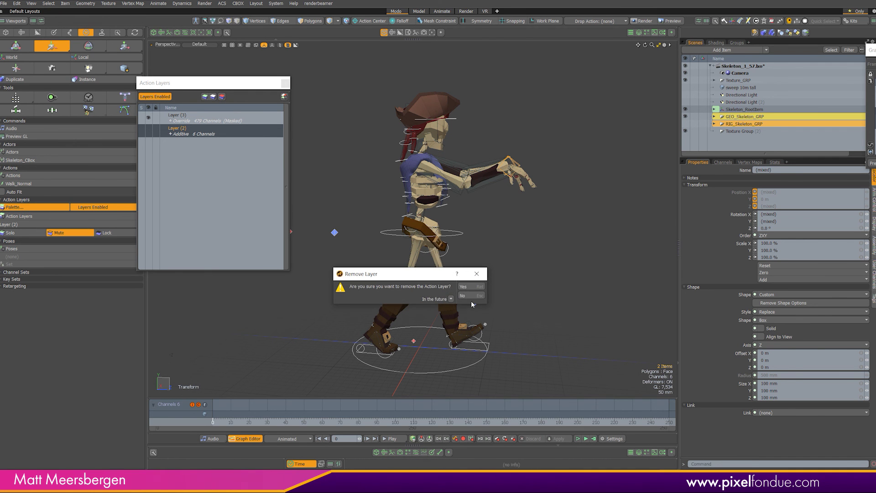
pyautogui.click(461, 286)
pyautogui.keyDown('alt'); pyautogui.moveTo(401, 181); pyautogui.dragTo(470, 172); pyautogui.keyUp('alt')
pyautogui.click(204, 98)
pyautogui.click(460, 241)
pyautogui.press('e')
pyautogui.moveTo(449, 229); pyautogui.dragTo(446, 224)
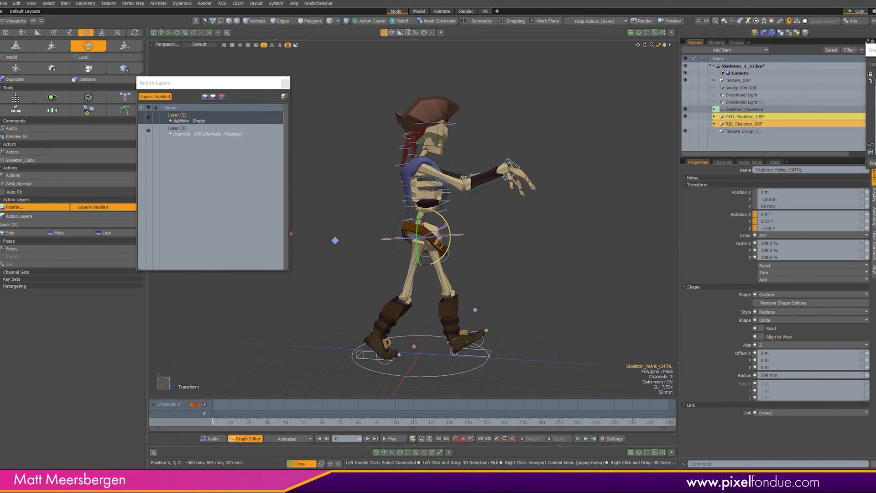
pyautogui.press('space')
# - Rotate the lowest spine joint, Skeleton_Spine_1, to about -9° in X on the new additive layer
pyautogui.click(442, 223)
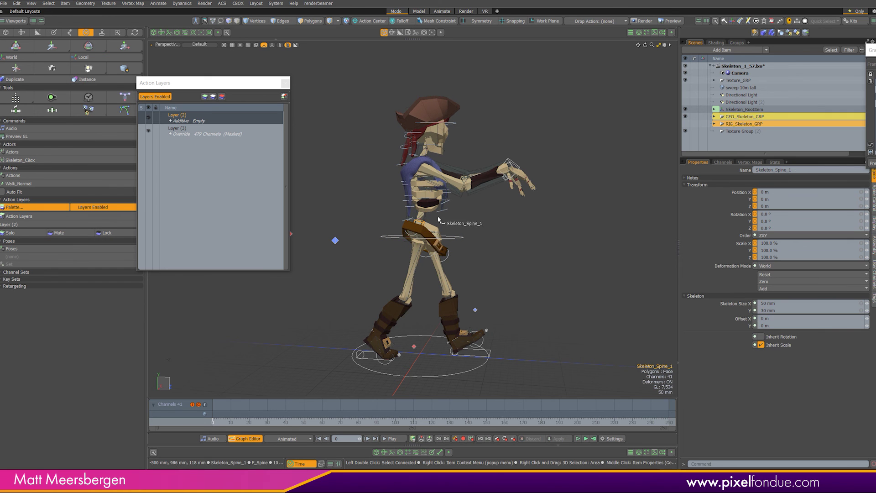
pyautogui.press('e')
pyautogui.moveTo(443, 222); pyautogui.dragTo(445, 214)
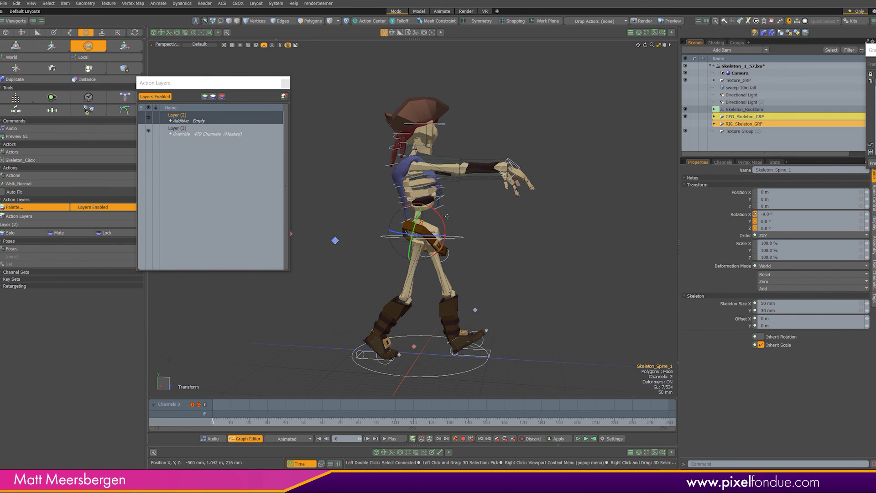
pyautogui.press('space')
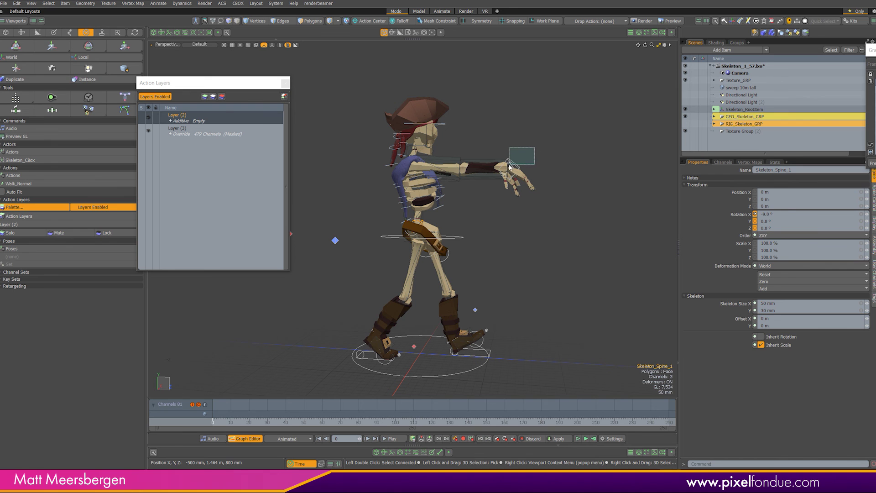
# - Move the IK goals of both hands slightly back toward the body along Z so the elbows bend
pyautogui.click(511, 167)
pyautogui.keyDown('shift'); pyautogui.click(521, 178); pyautogui.keyUp('shift')
pyautogui.press('w')
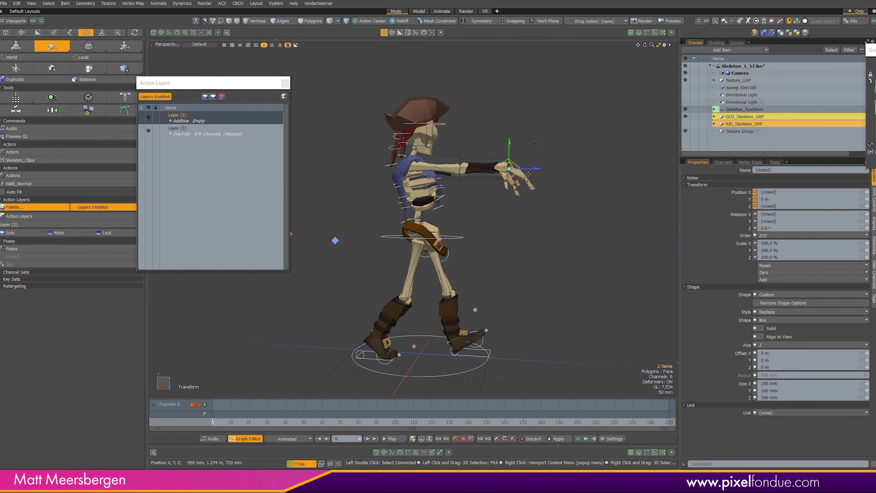
pyautogui.moveTo(535, 168); pyautogui.dragTo(529, 168)
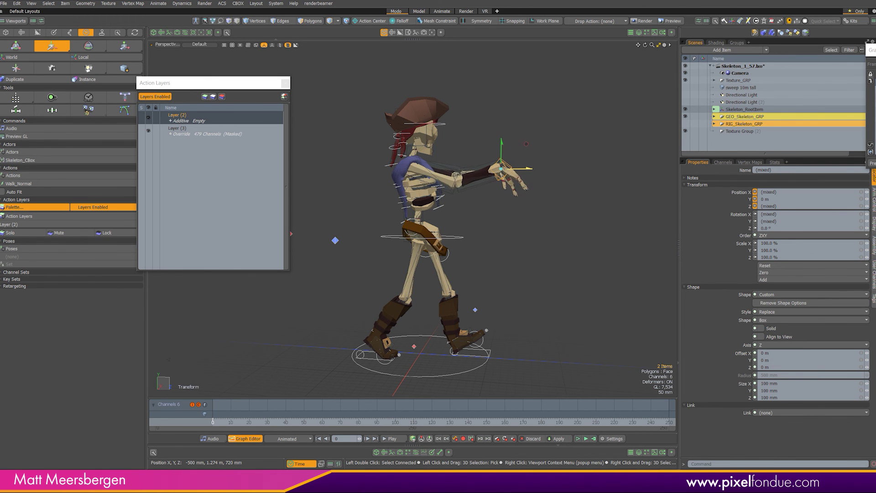
# - Rotate the neck and tilt the head on the additive layer, with the head at about 4.1° in Y and -4.1° in Z
pyautogui.click(408, 153)
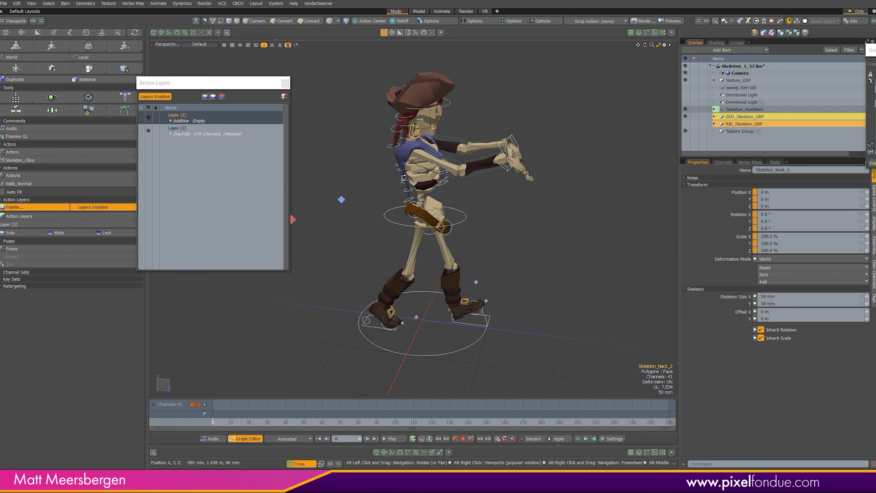
pyautogui.click(410, 142)
pyautogui.press('e')
pyautogui.moveTo(443, 143); pyautogui.dragTo(429, 120)
pyautogui.press('space')
pyautogui.click(434, 116)
pyautogui.press('e')
# - Scrub through the walk and view the skeleton from the front, moving the Action Layers palette aside
pyautogui.moveTo(212, 421); pyautogui.dragTo(266, 421)
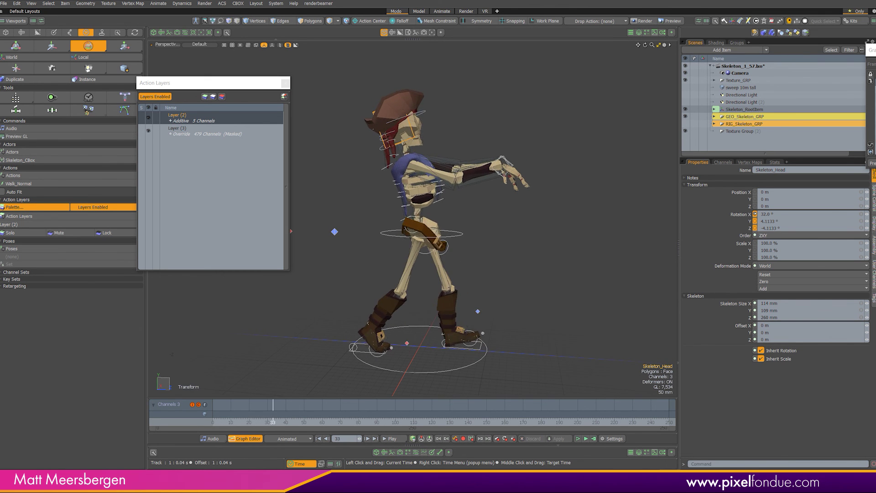
pyautogui.press('space')
pyautogui.keyDown('alt'); pyautogui.moveTo(528, 160); pyautogui.dragTo(449, 215); pyautogui.keyUp('alt')
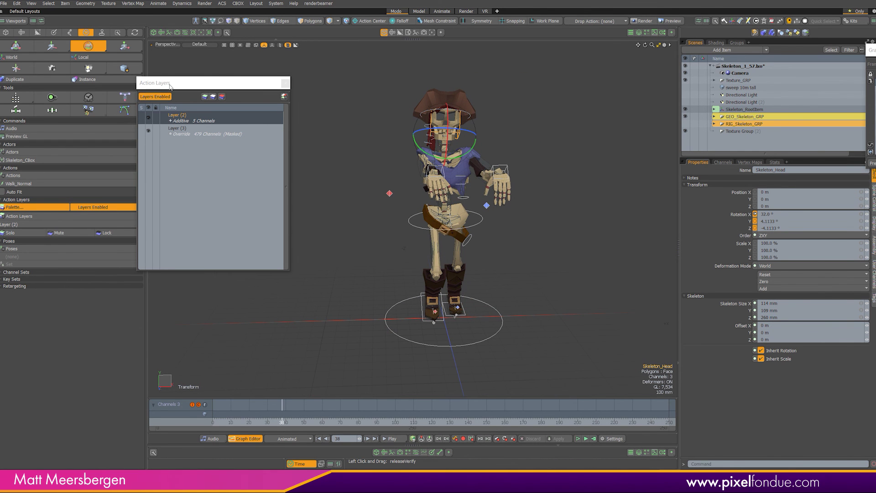
pyautogui.moveTo(161, 80); pyautogui.dragTo(216, 121)
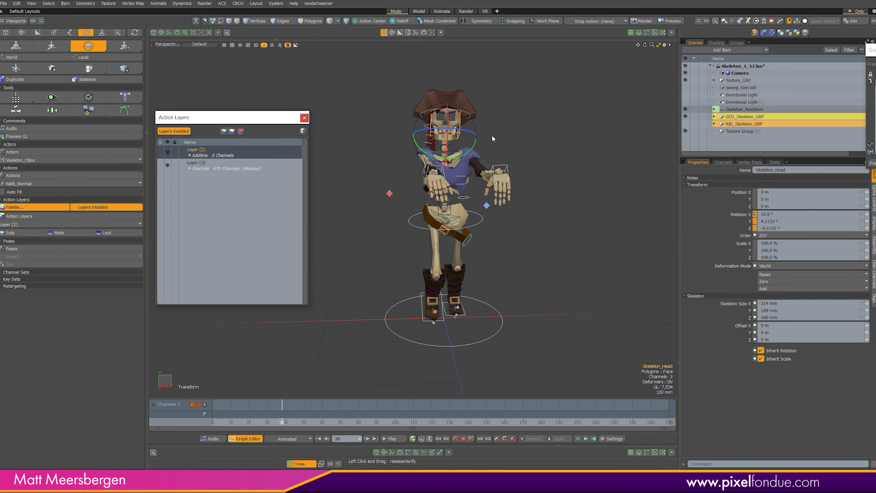